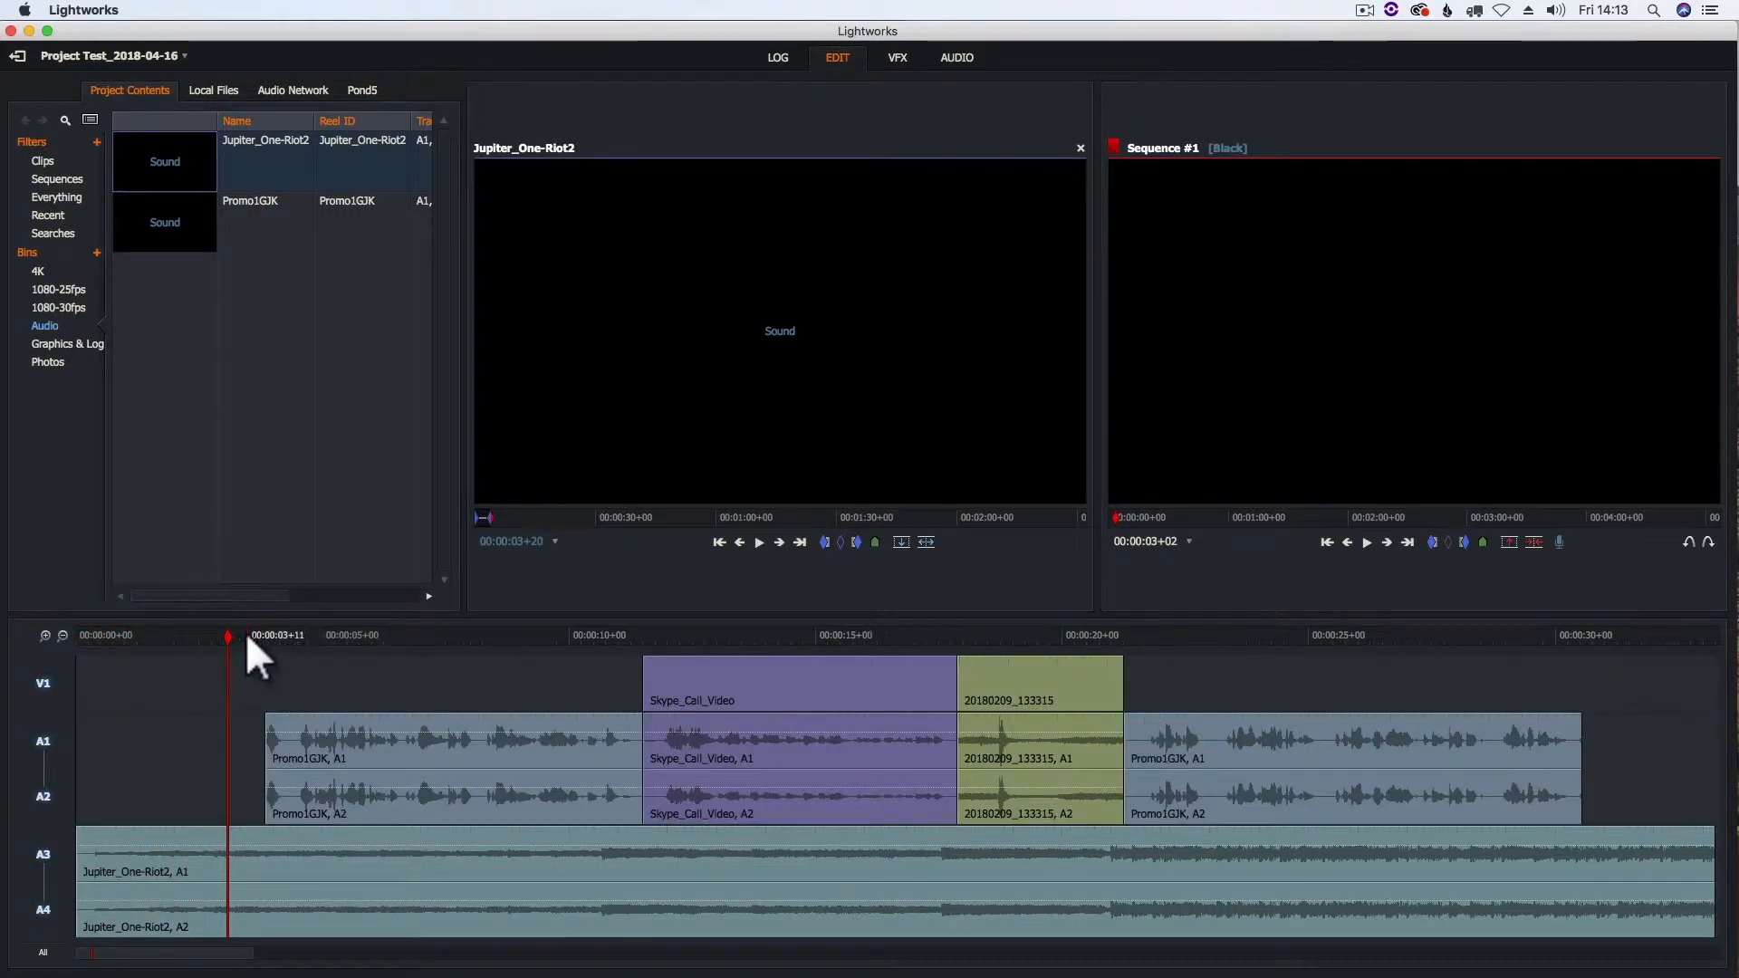
# - Move the playhead to the start of the sequence and deactivate audio tracks A1/A2 and A3/A4
pyautogui.moveTo(221, 633); pyautogui.dragTo(69, 645)
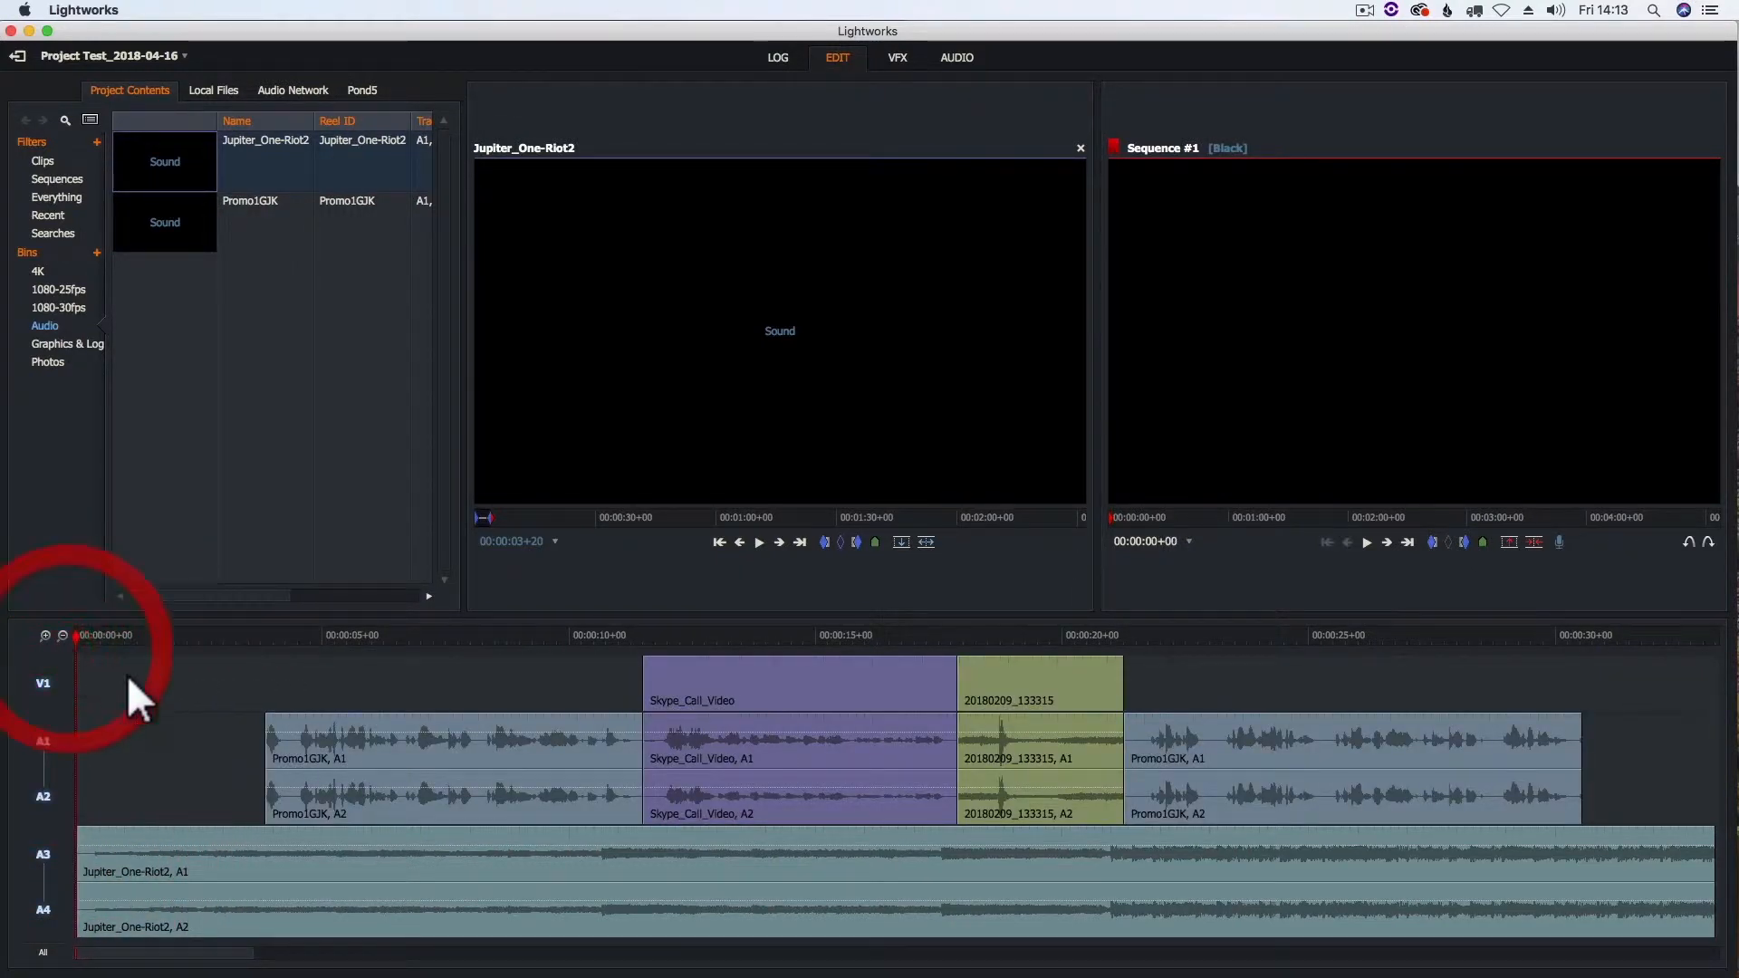
pyautogui.click(51, 752)
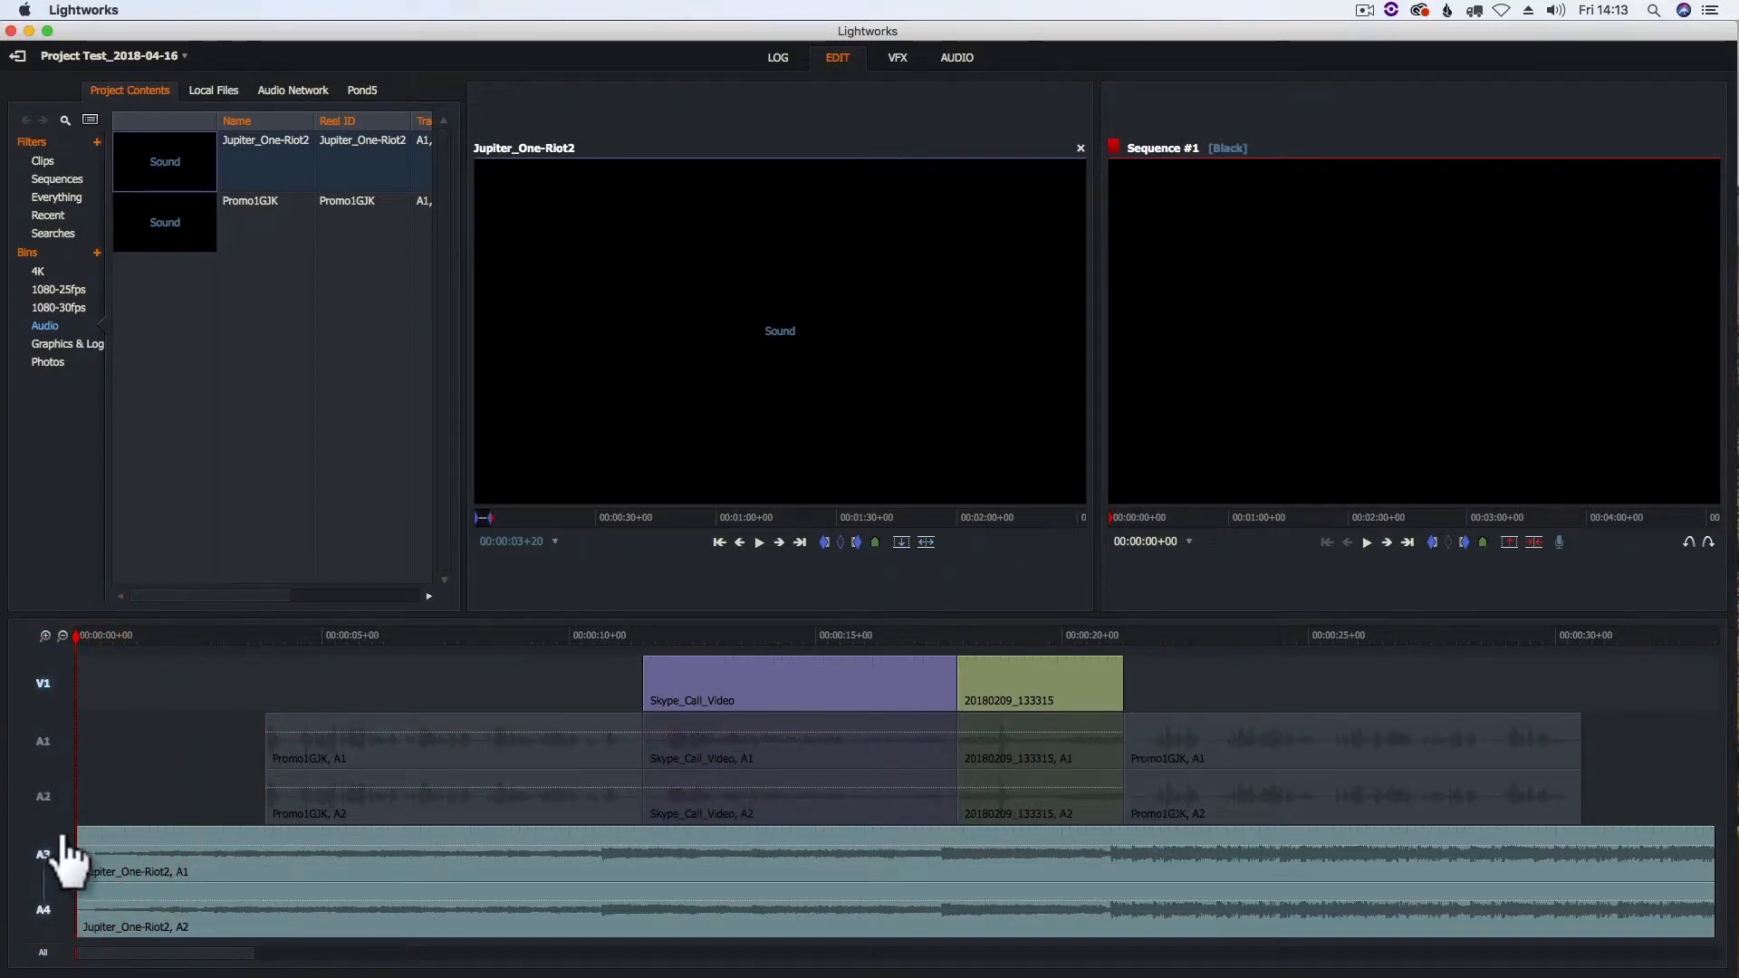
pyautogui.click(44, 856)
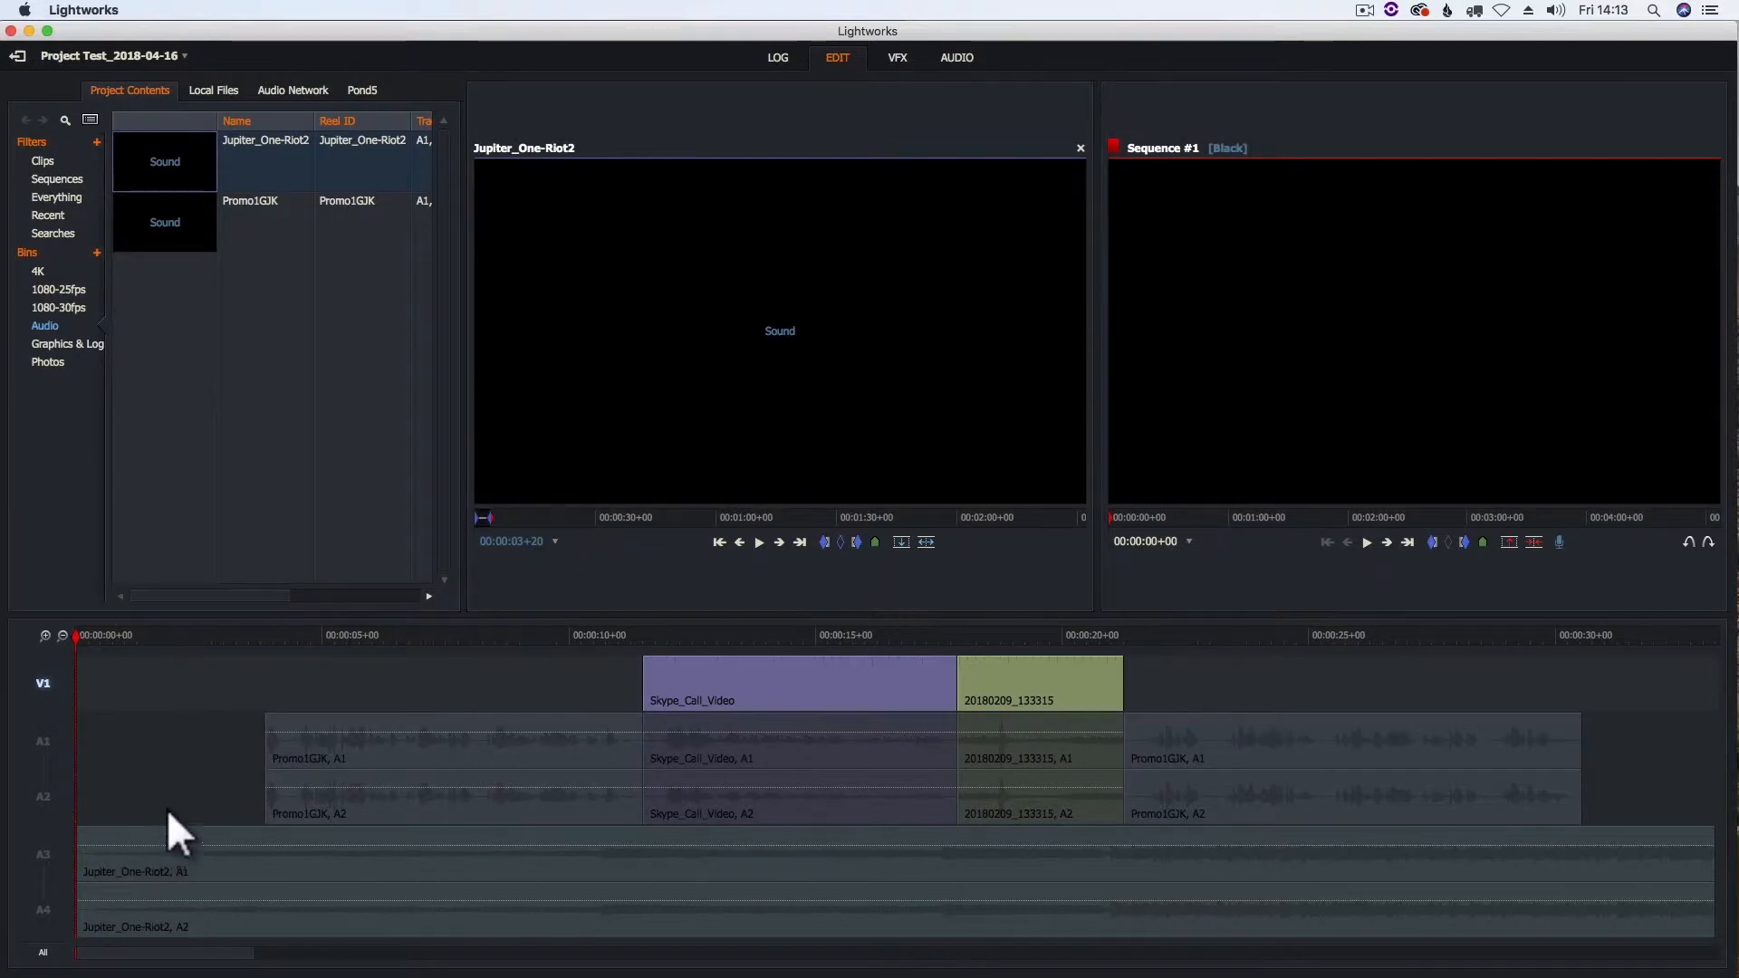
# - Add two new empty audio tracks to Sequence #1
pyautogui.rightClick(103, 677)
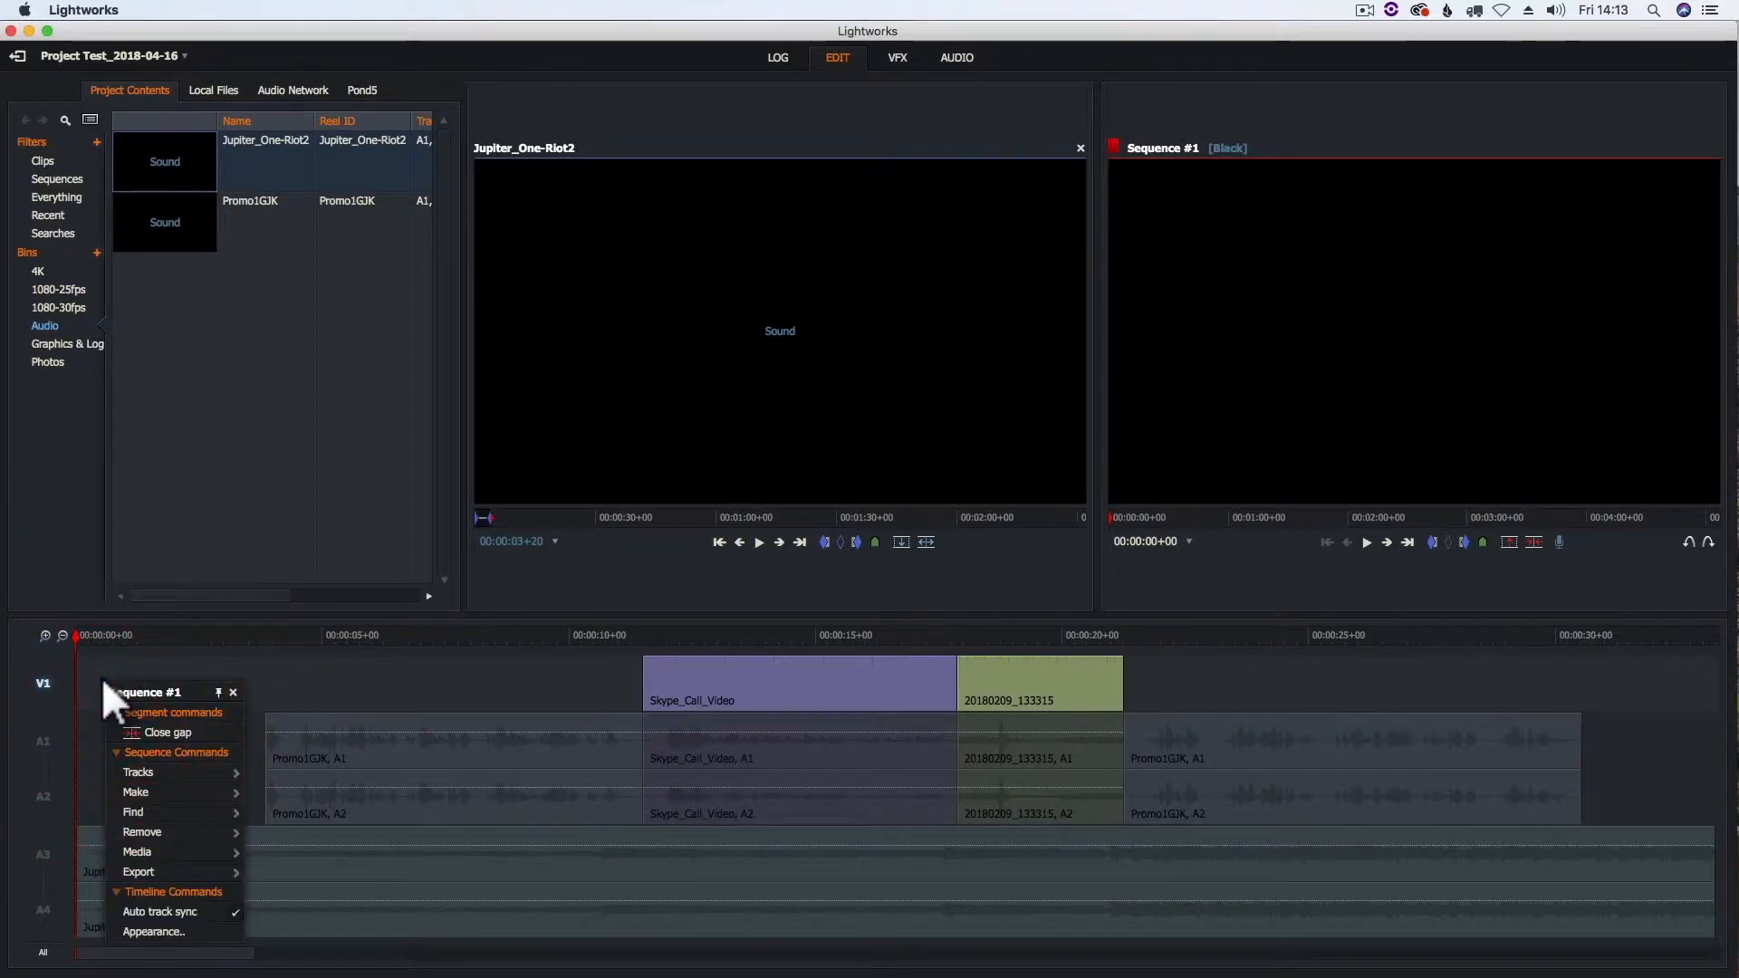
pyautogui.click(215, 777)
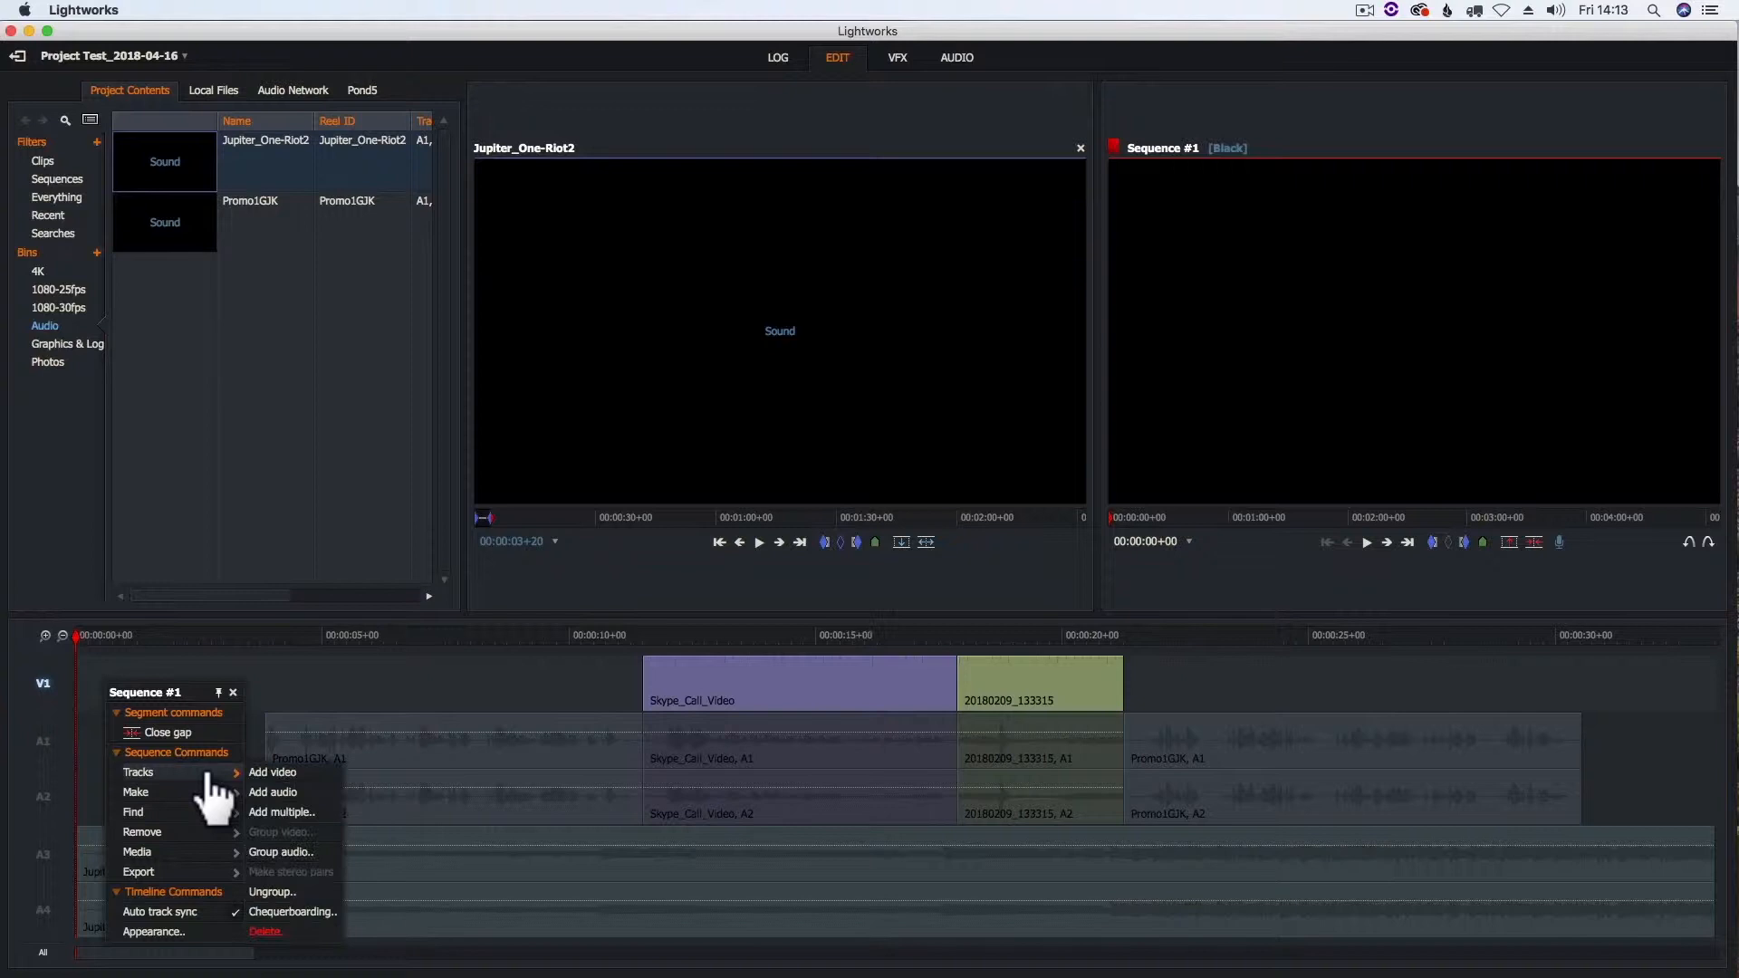
pyautogui.click(277, 791)
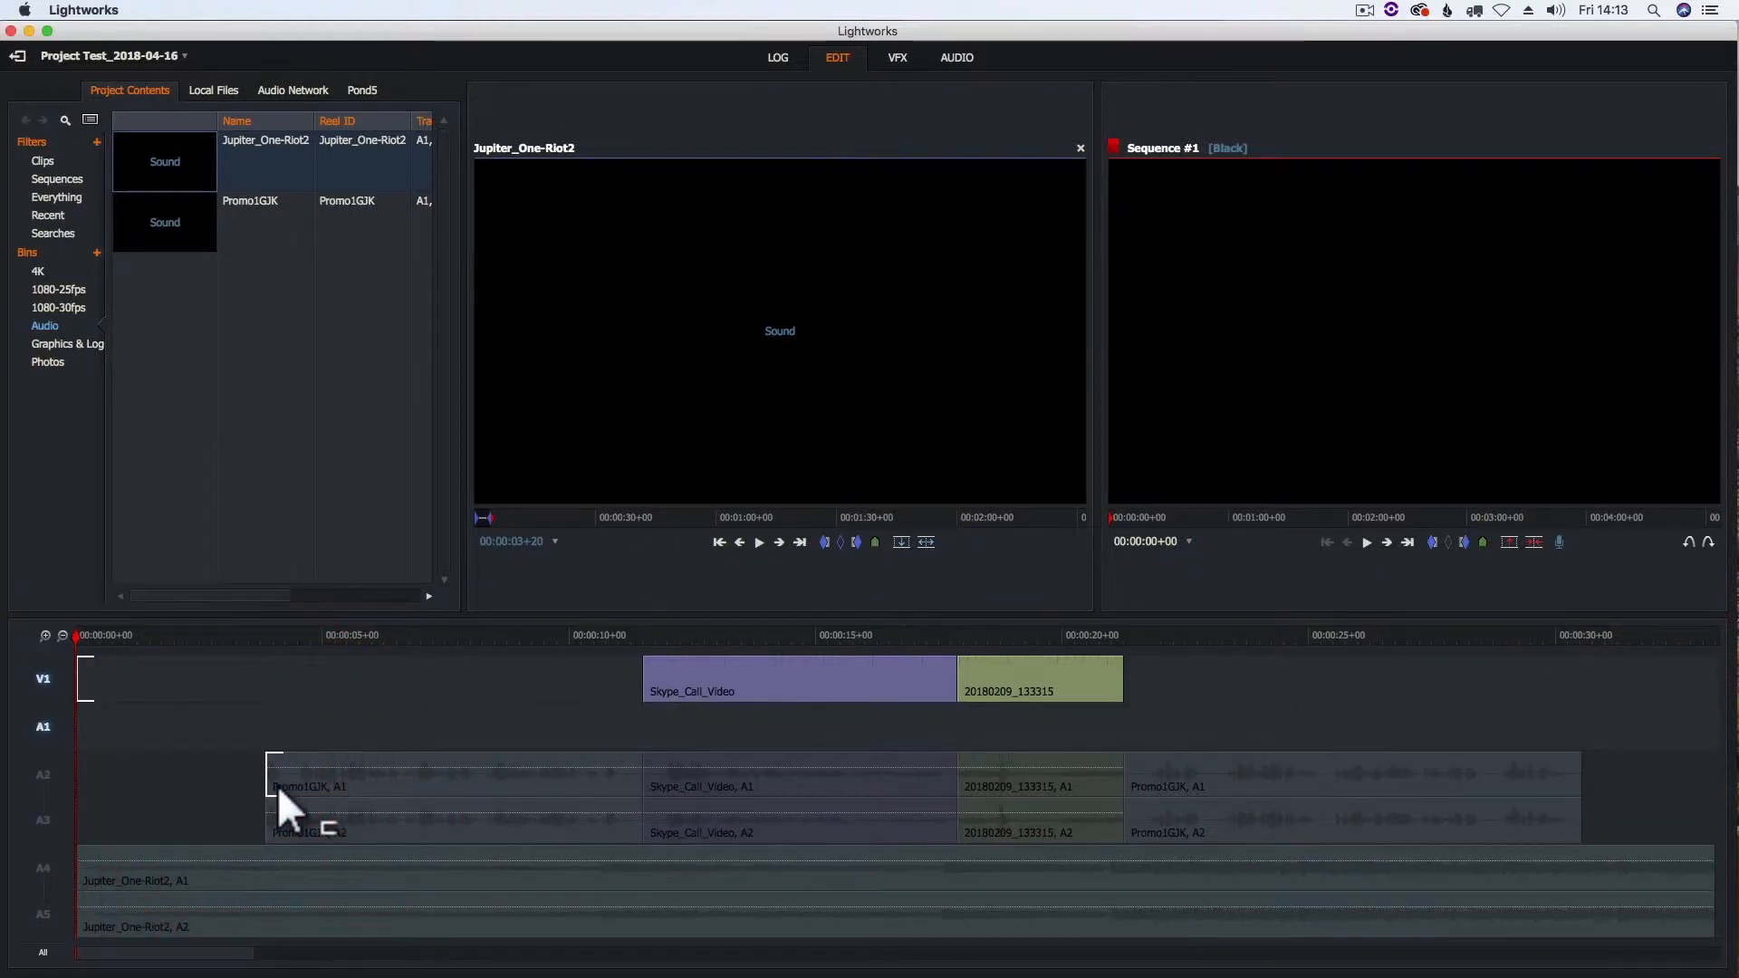
pyautogui.press('s')
pyautogui.rightClick(105, 714)
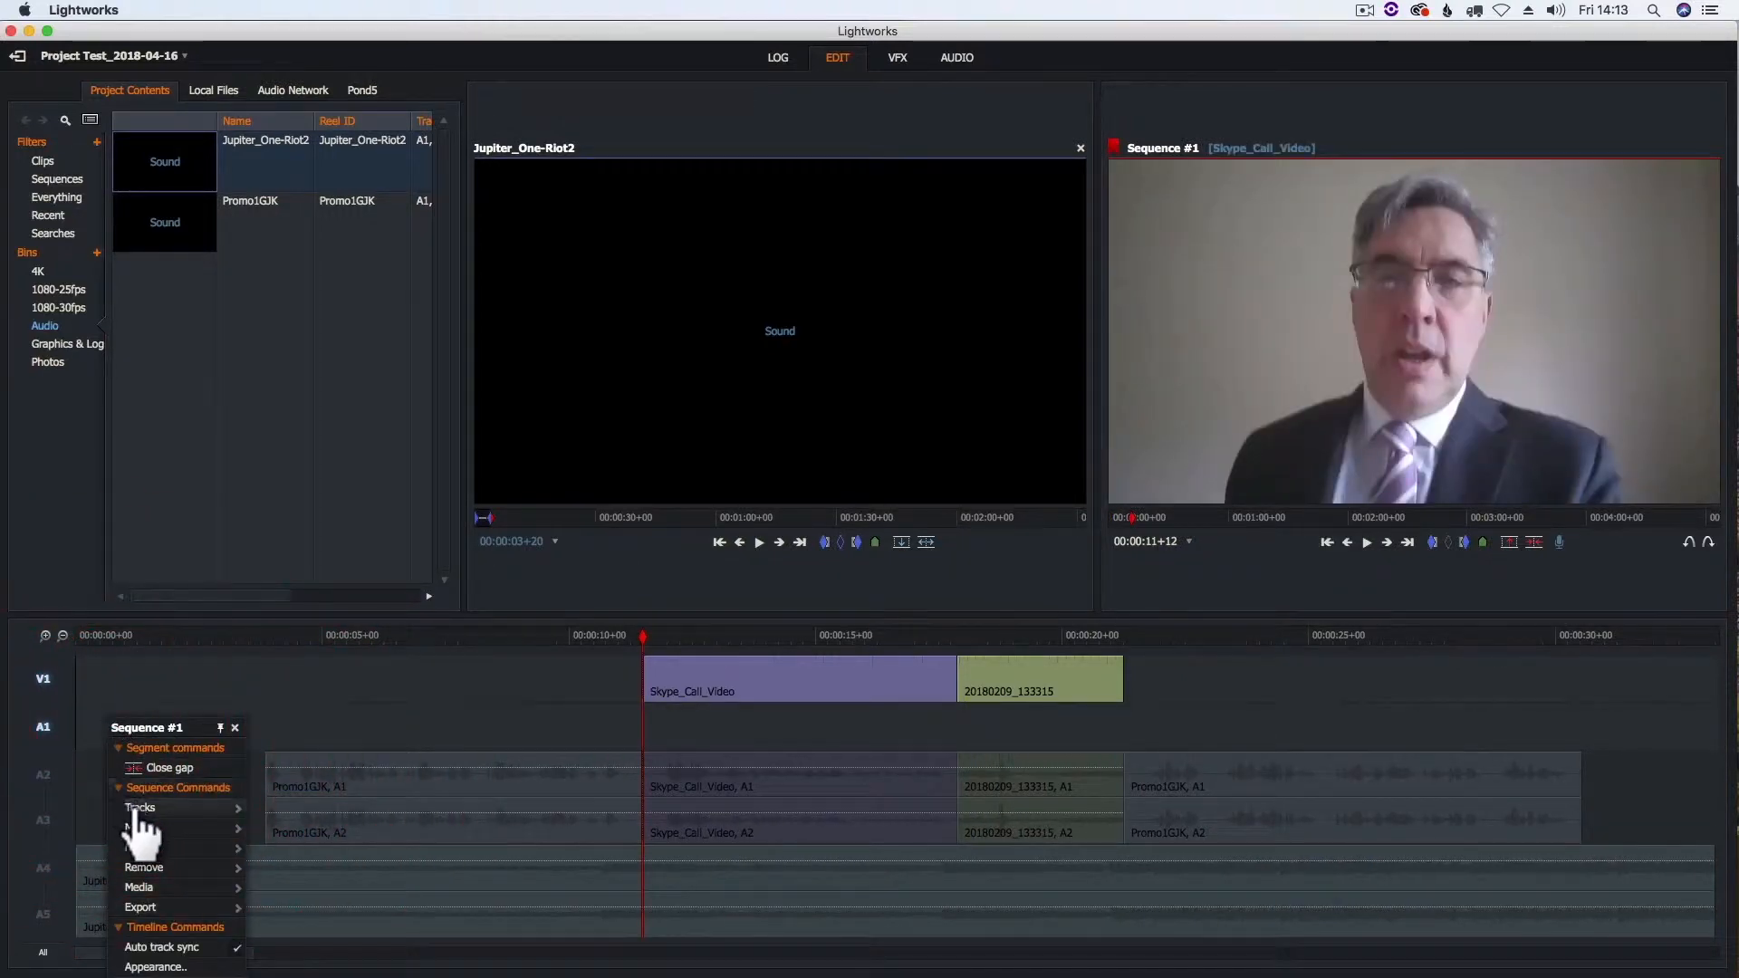
pyautogui.click(208, 809)
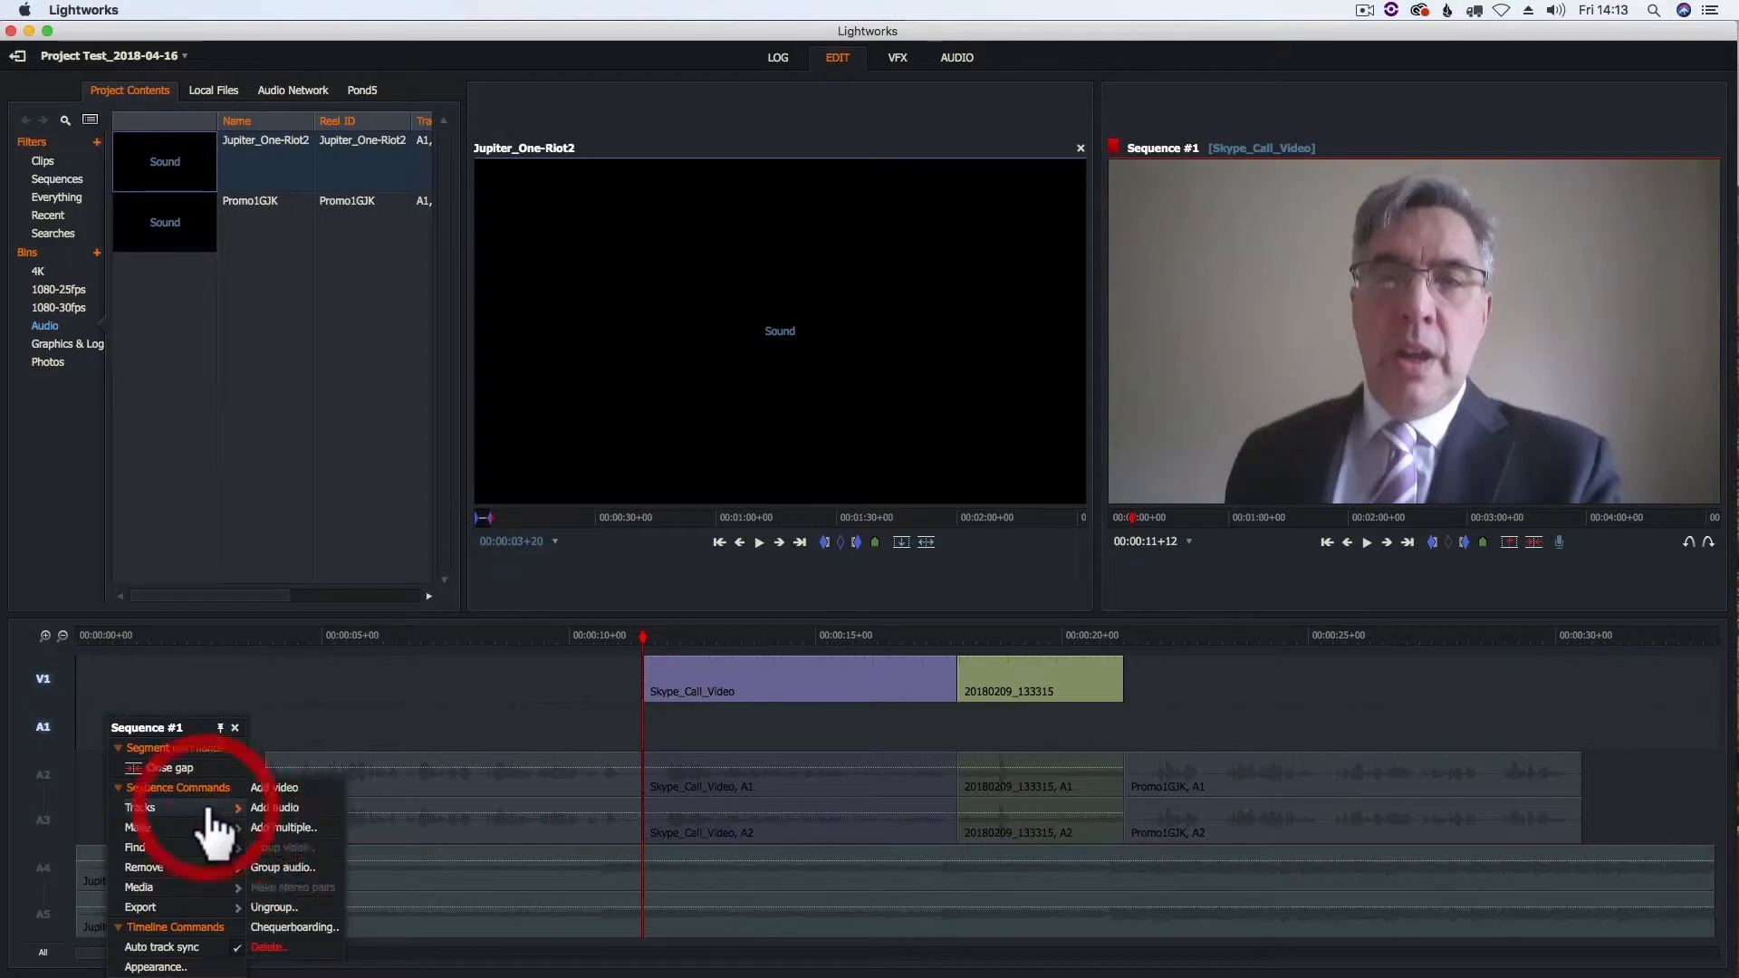
pyautogui.click(288, 809)
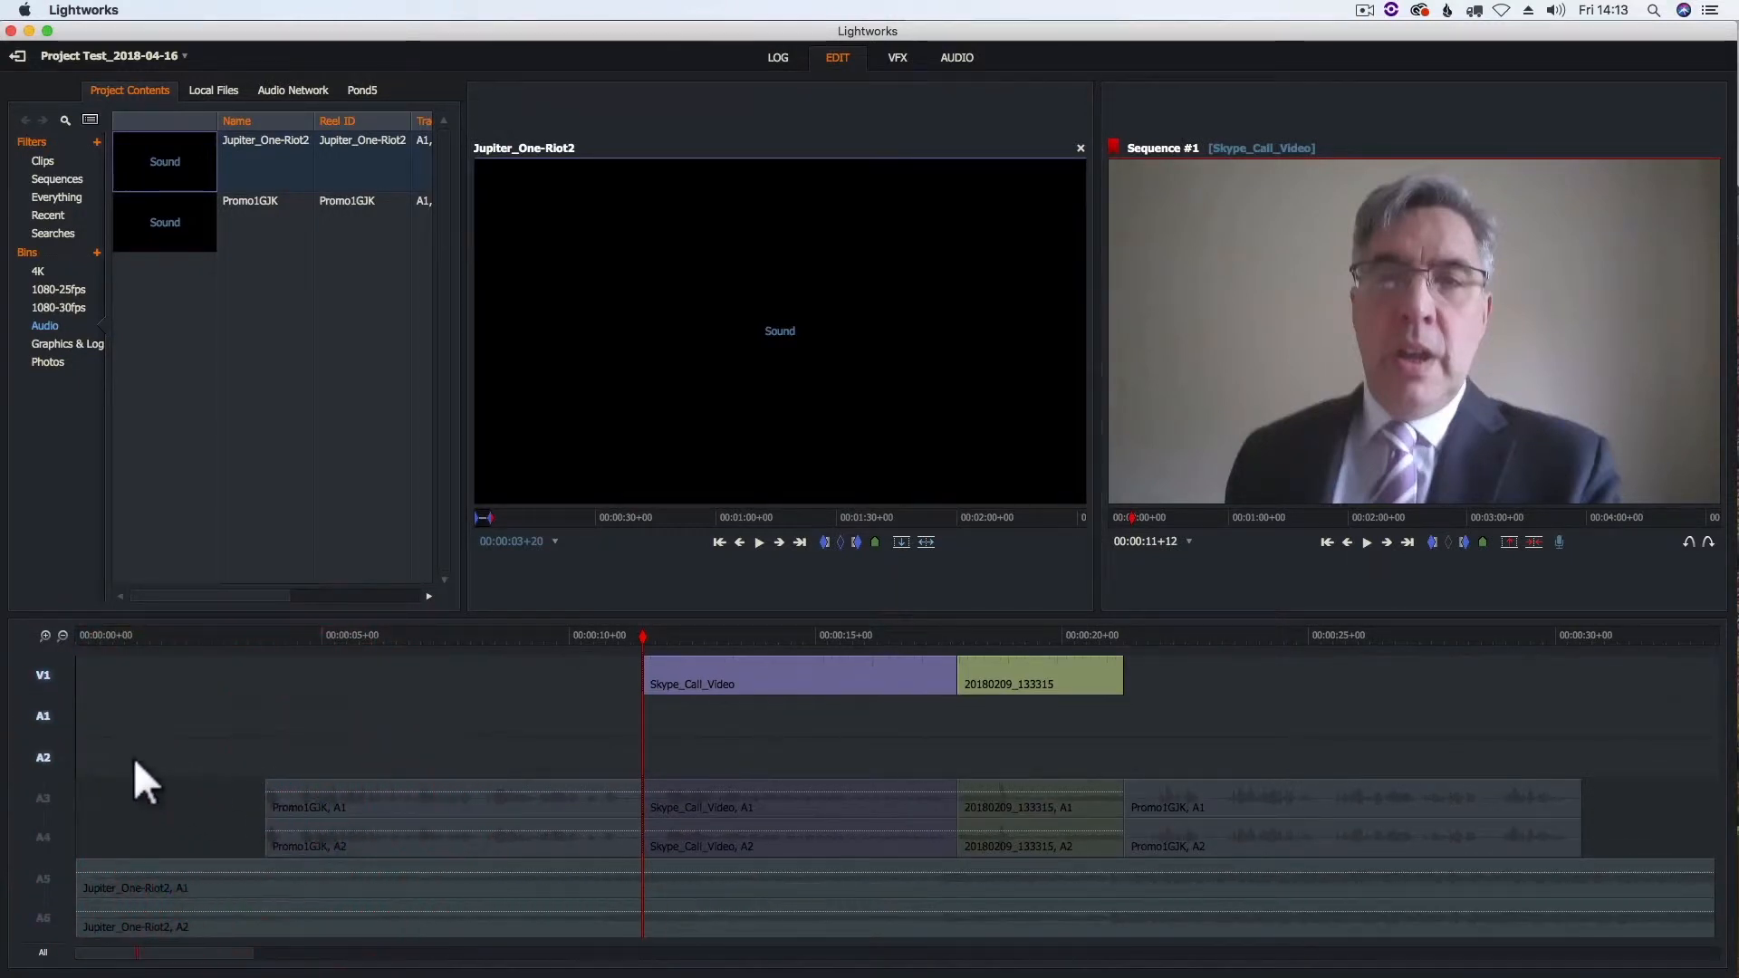
# - Return the playhead to the sequence start and preview clip 20180209_133004 from the 1080-30fps bin
pyautogui.moveTo(165, 635); pyautogui.dragTo(76, 645)
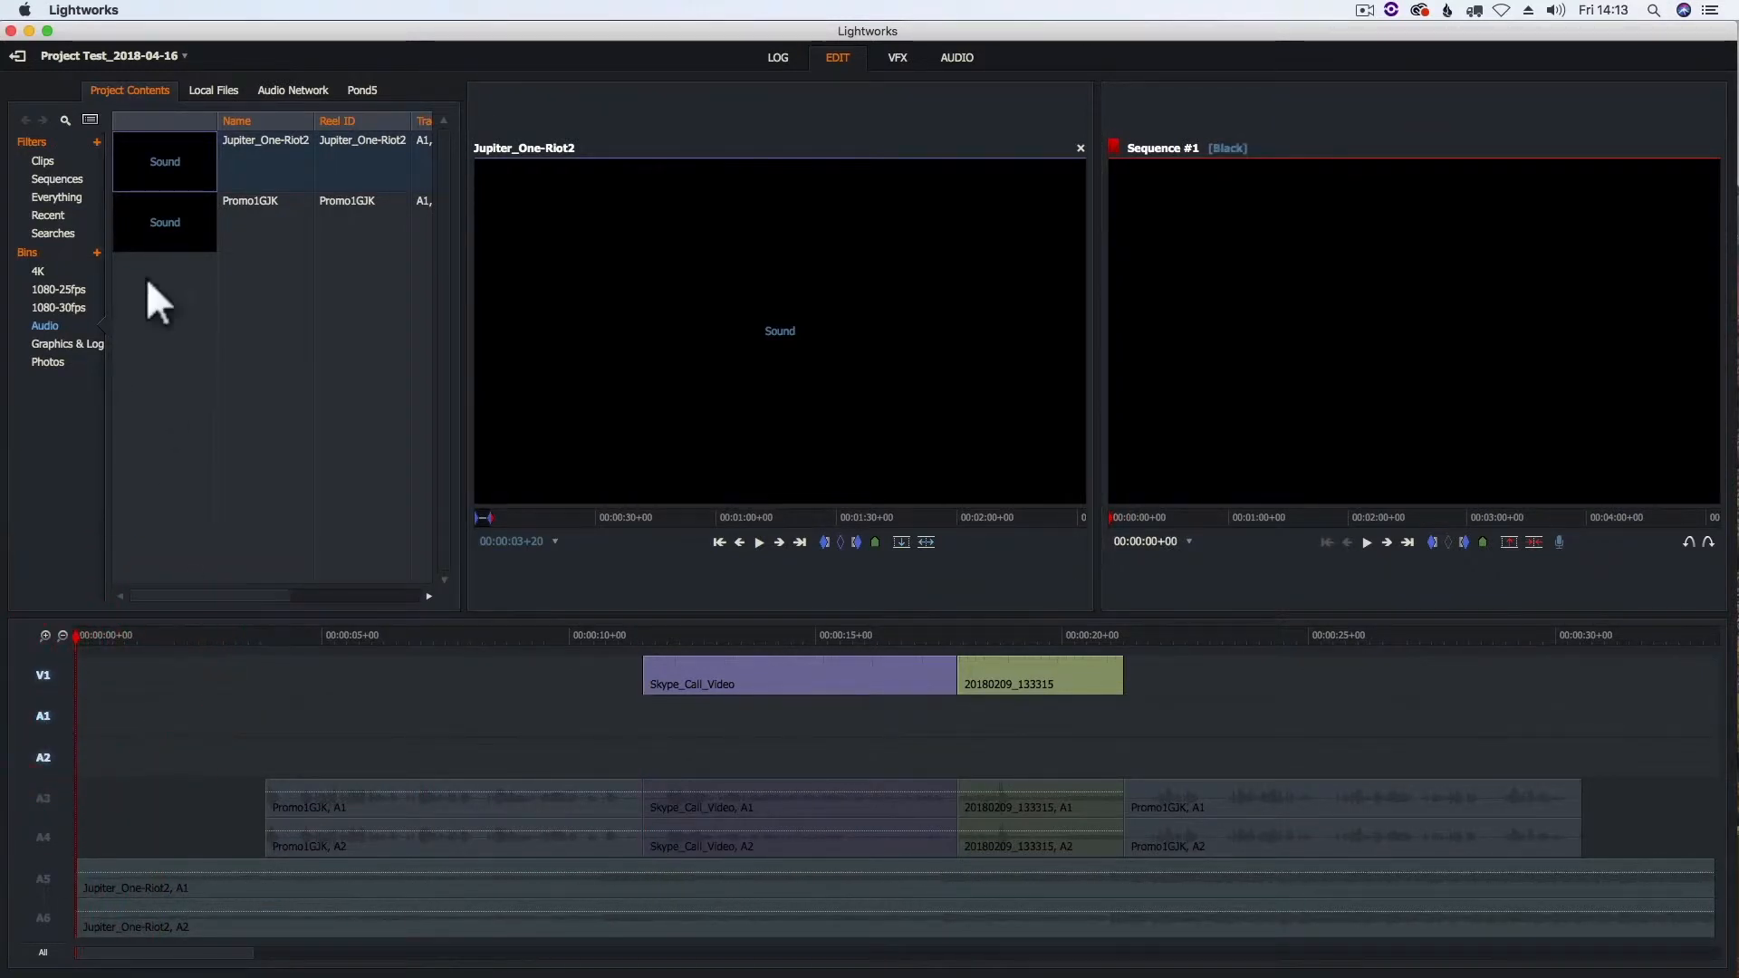
pyautogui.click(58, 308)
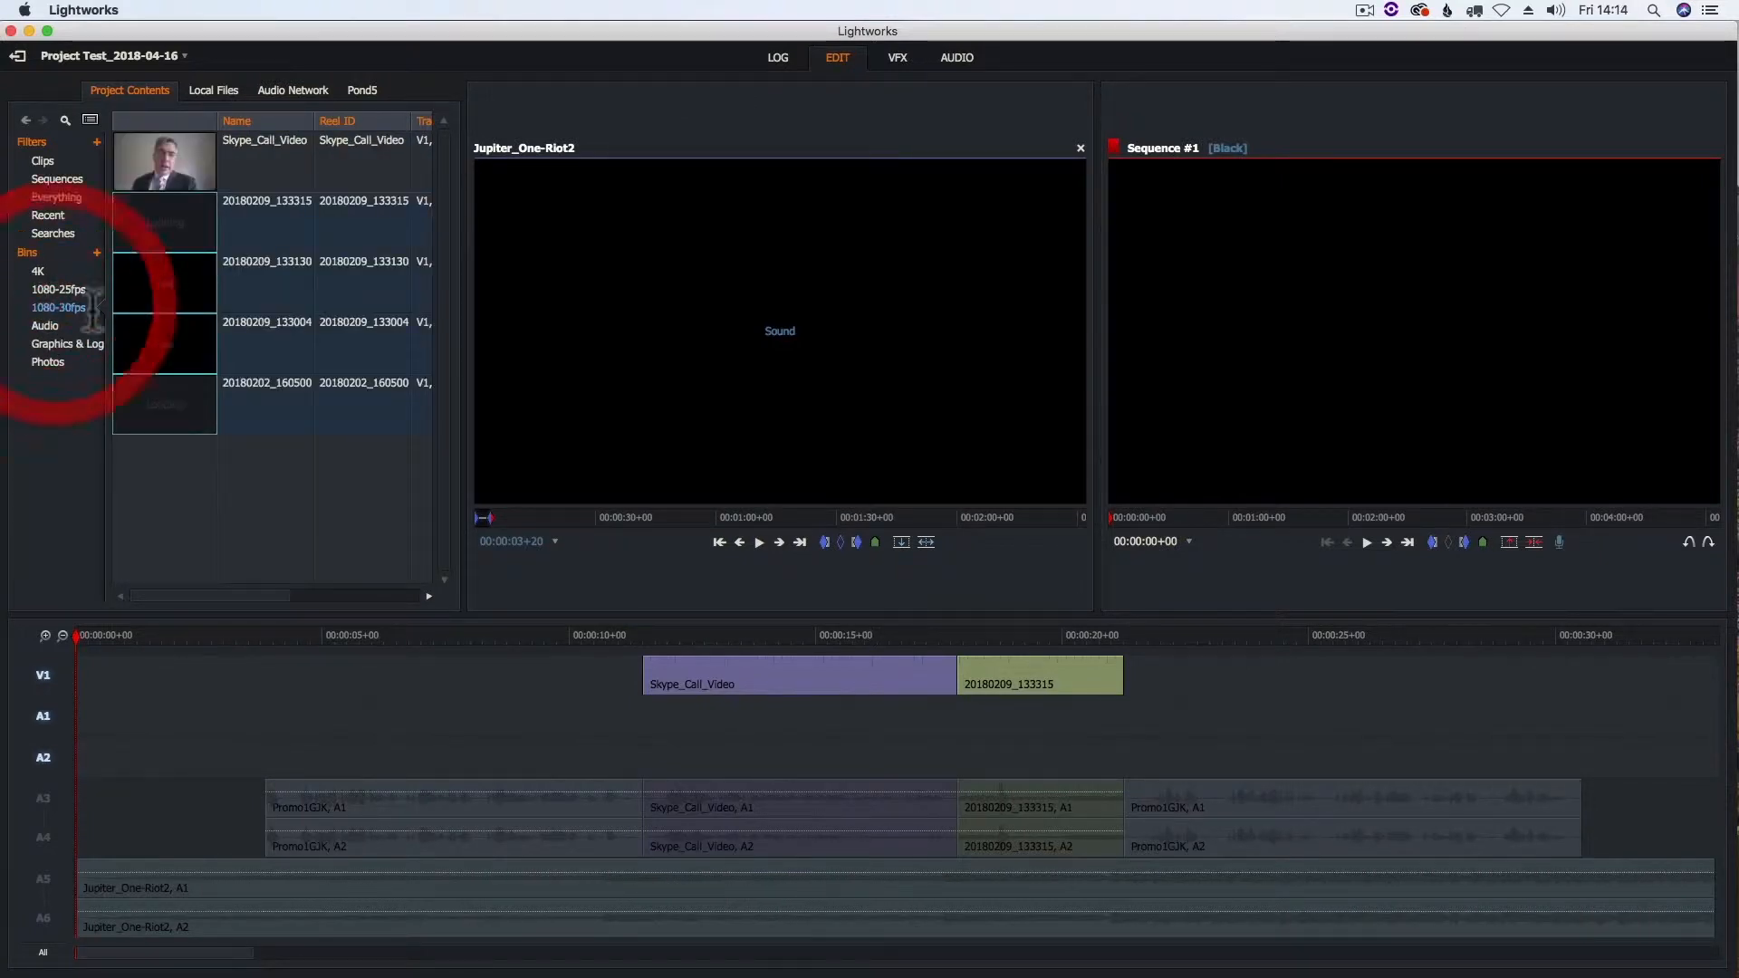
pyautogui.click(166, 346)
pyautogui.doubleClick(167, 346)
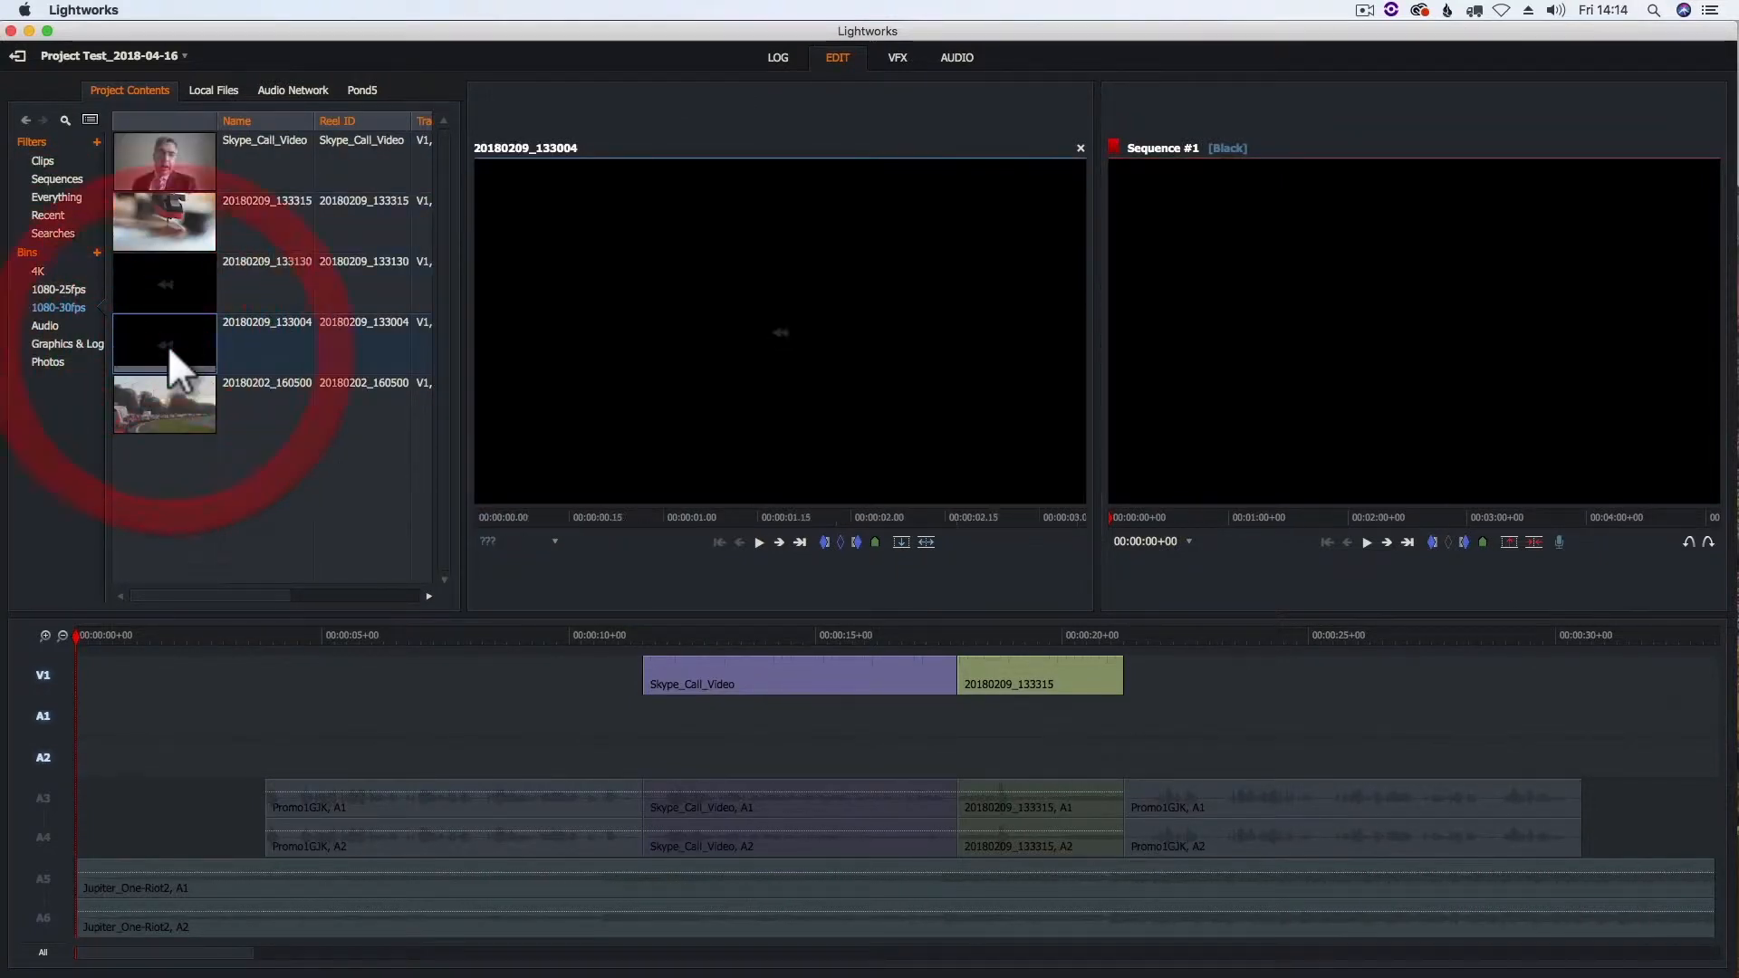
pyautogui.click(759, 542)
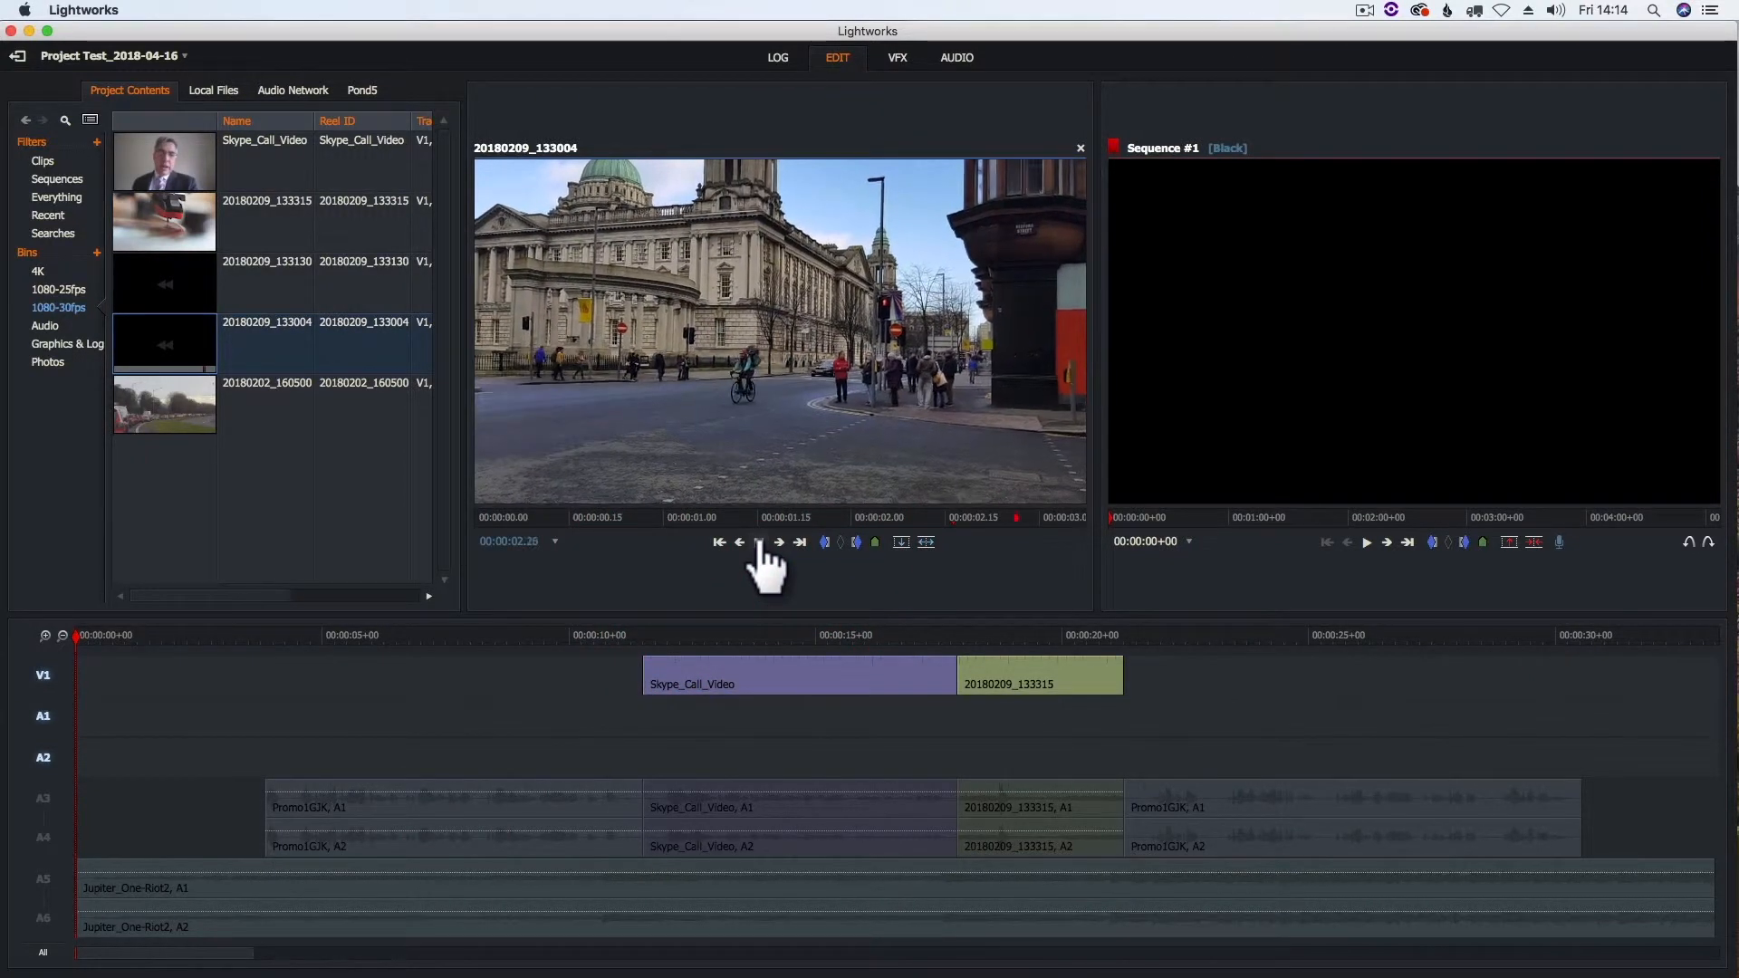
# - Mark clip 20180209_133004 from 00:00:00.13 to 00:00:02.25 and place it into the sequence at the start using Replace
pyautogui.moveTo(1046, 517); pyautogui.dragTo(562, 516)
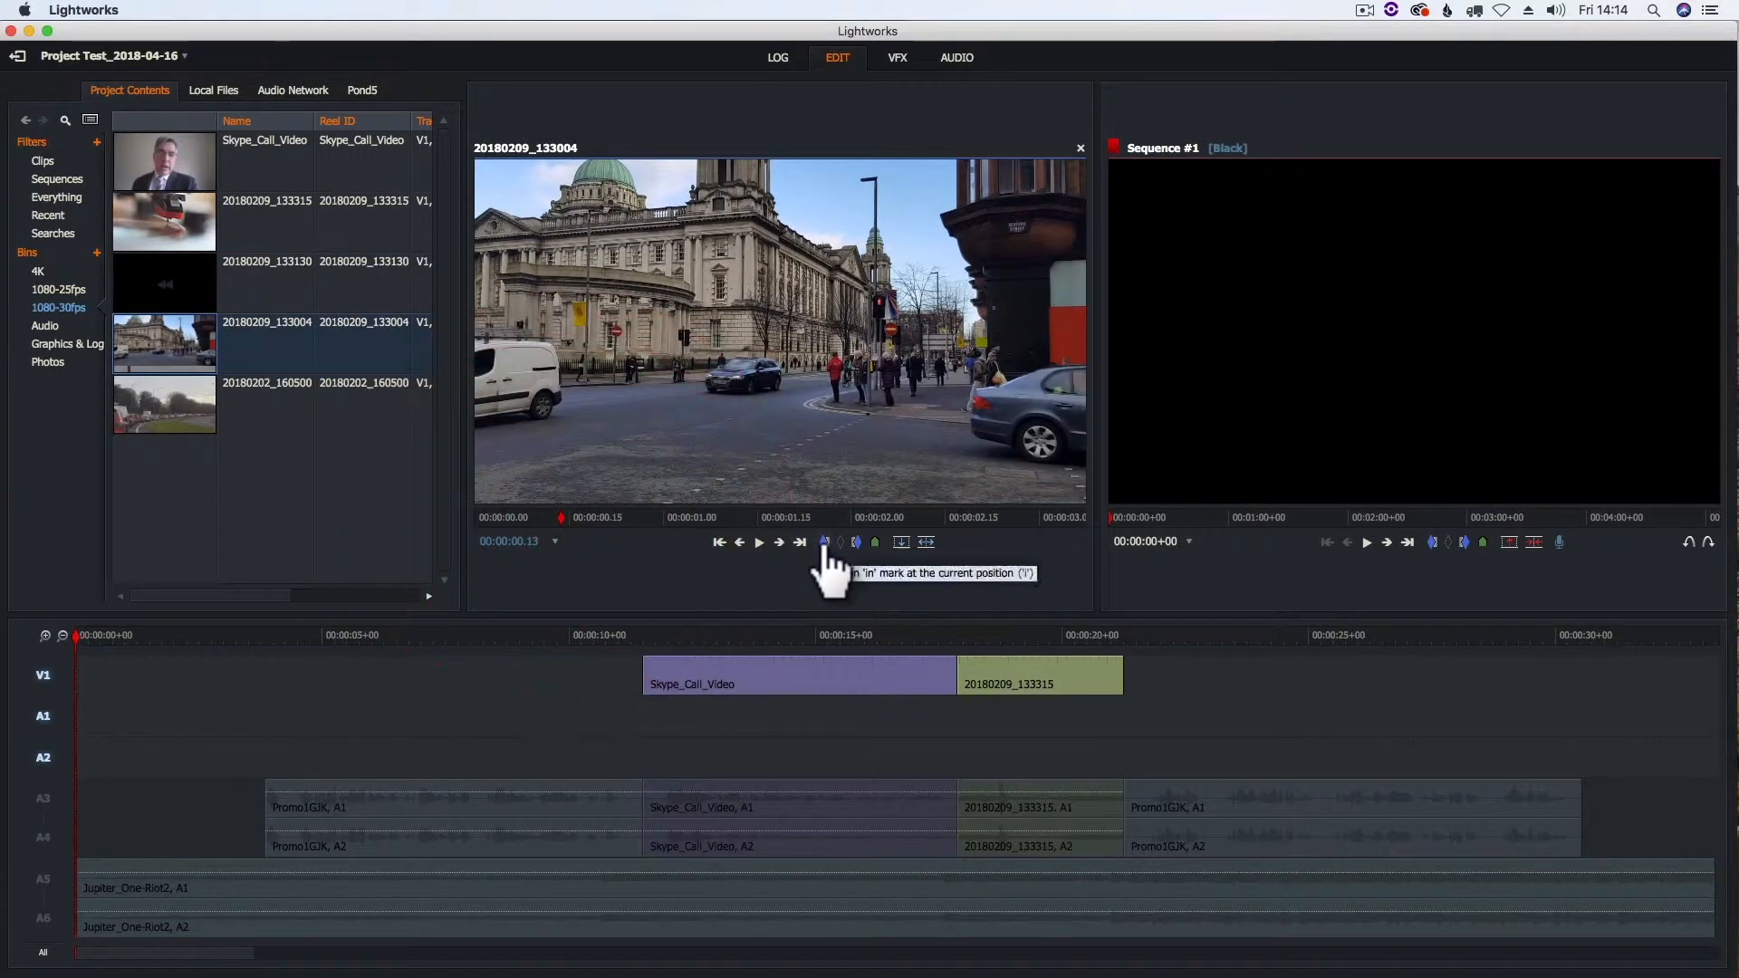
pyautogui.click(759, 542)
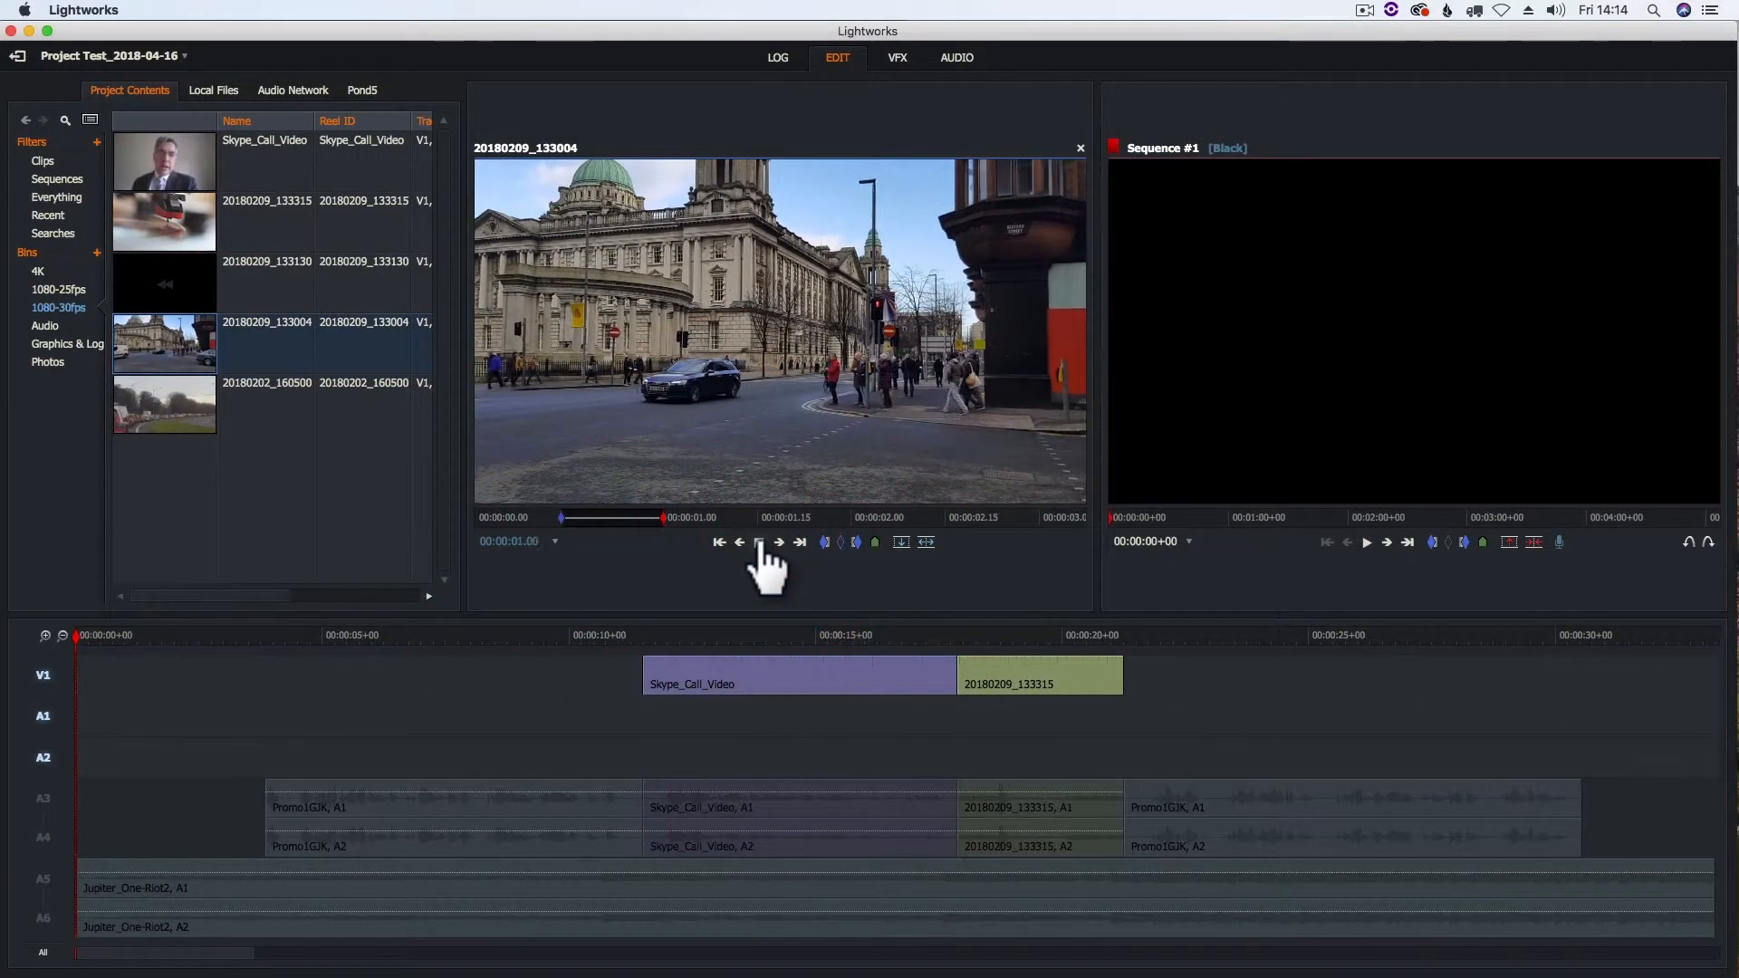
pyautogui.click(759, 543)
pyautogui.click(759, 544)
pyautogui.moveTo(1067, 518); pyautogui.dragTo(1007, 519)
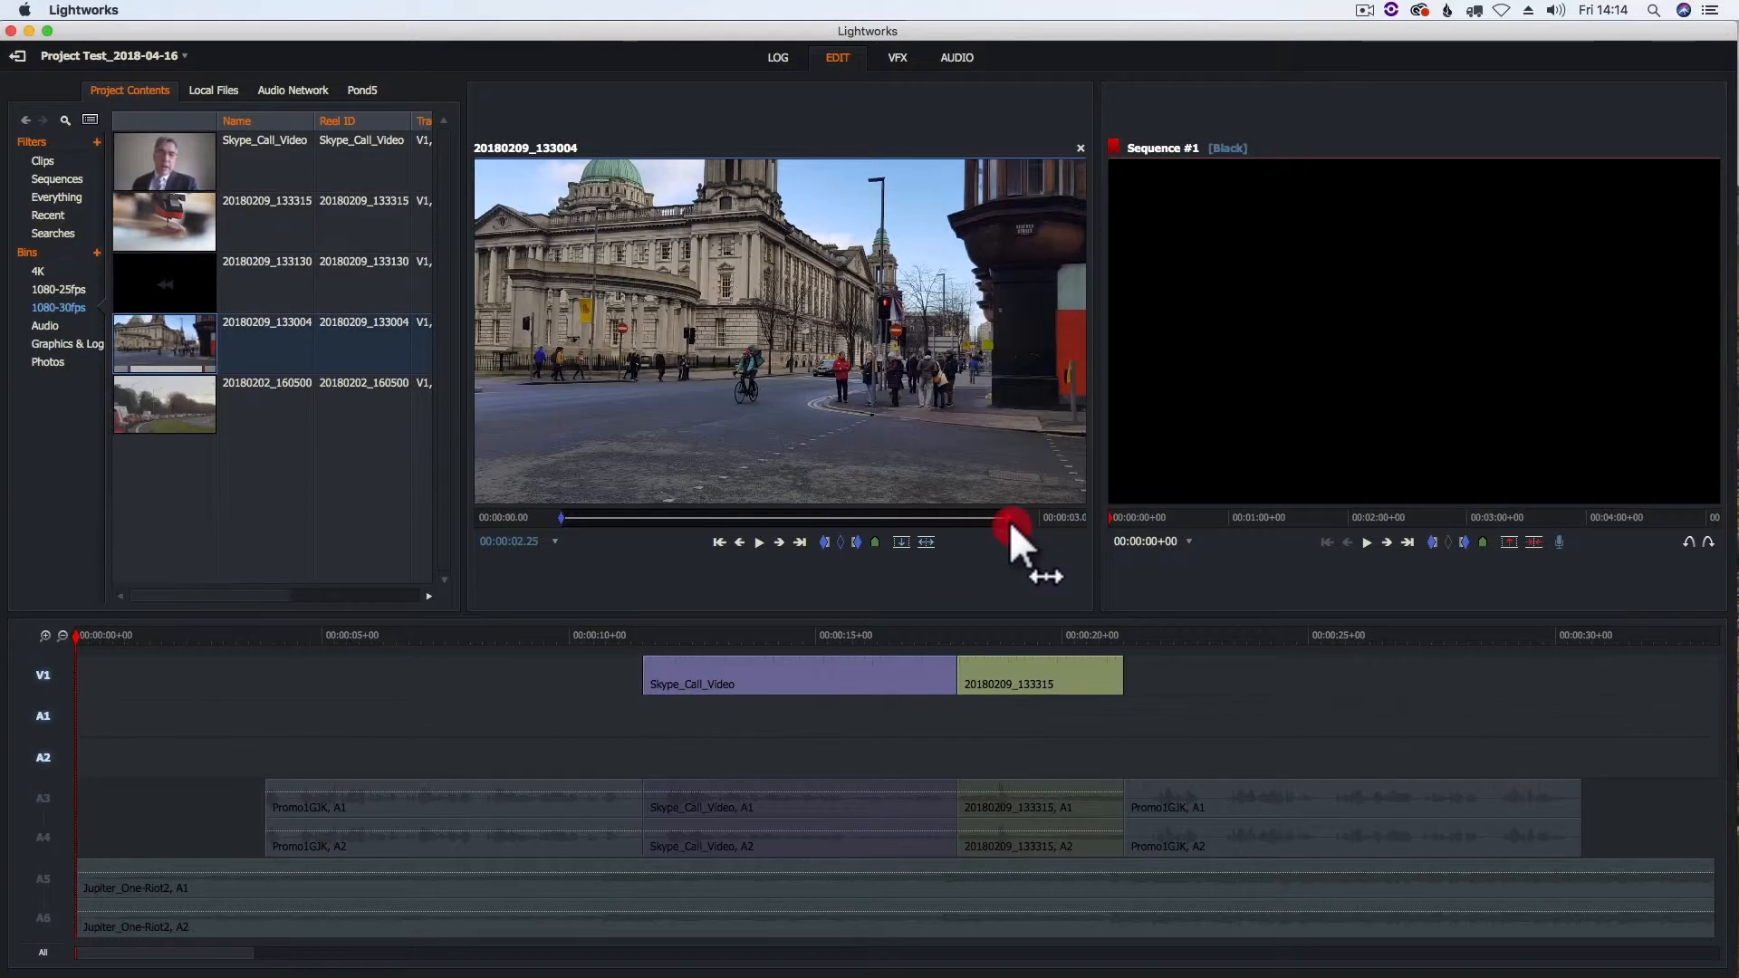
pyautogui.click(855, 542)
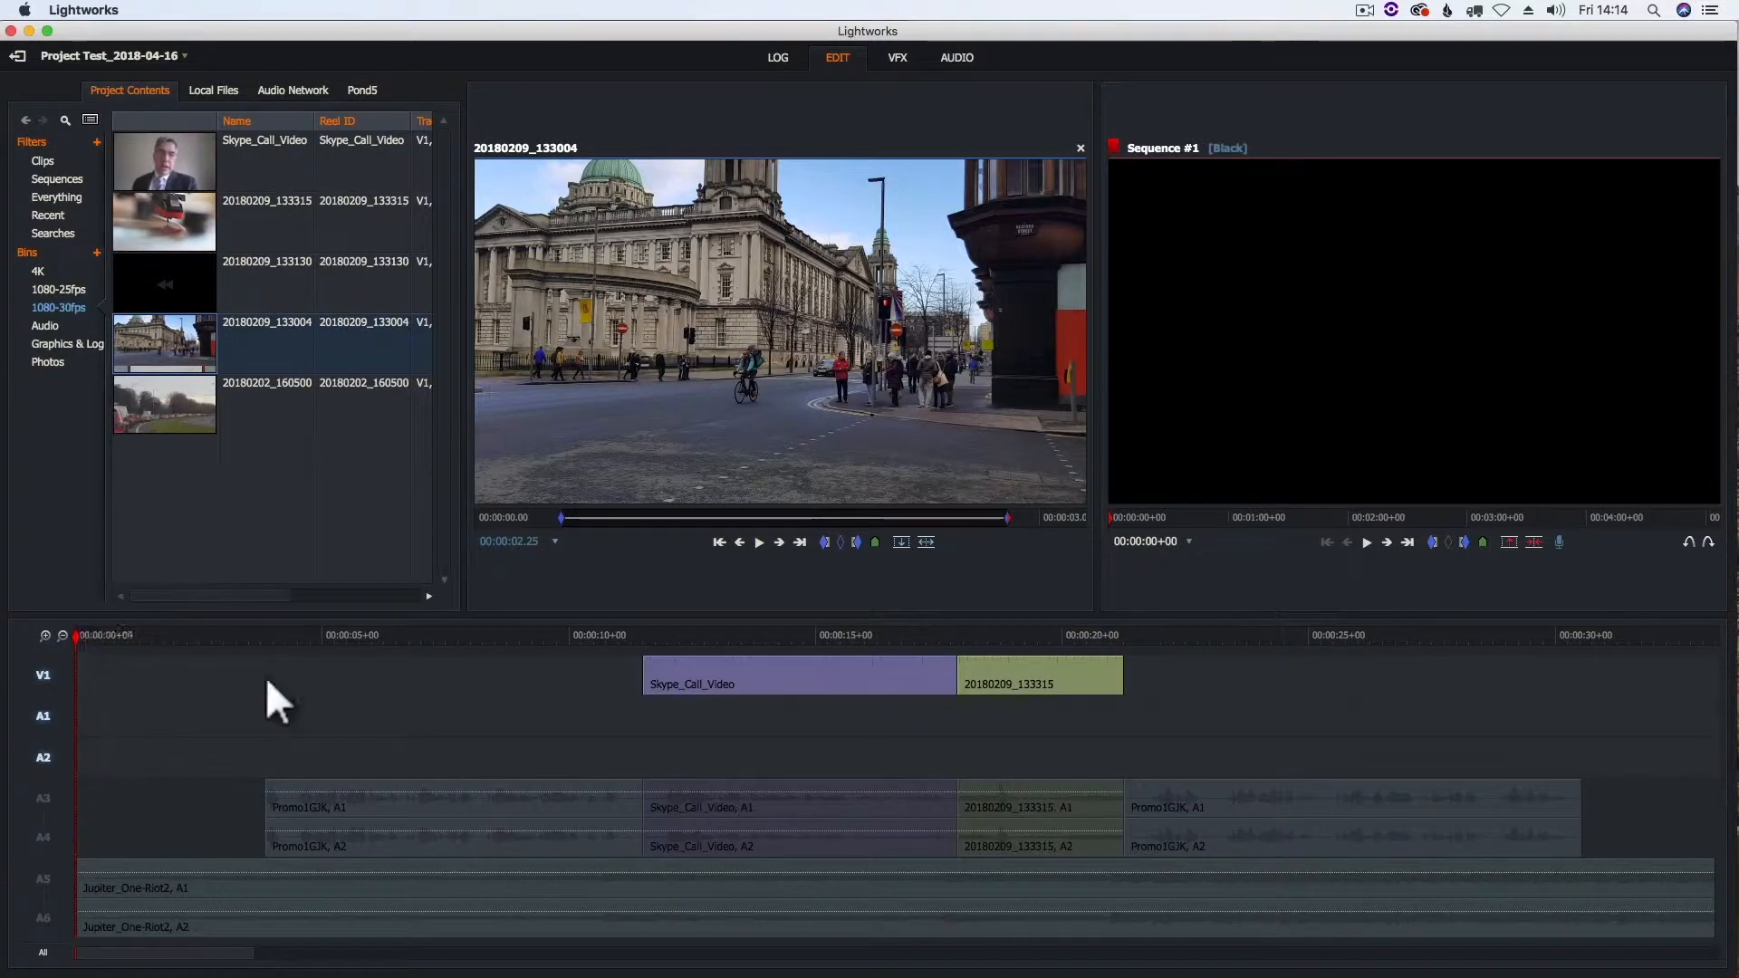
pyautogui.click(902, 543)
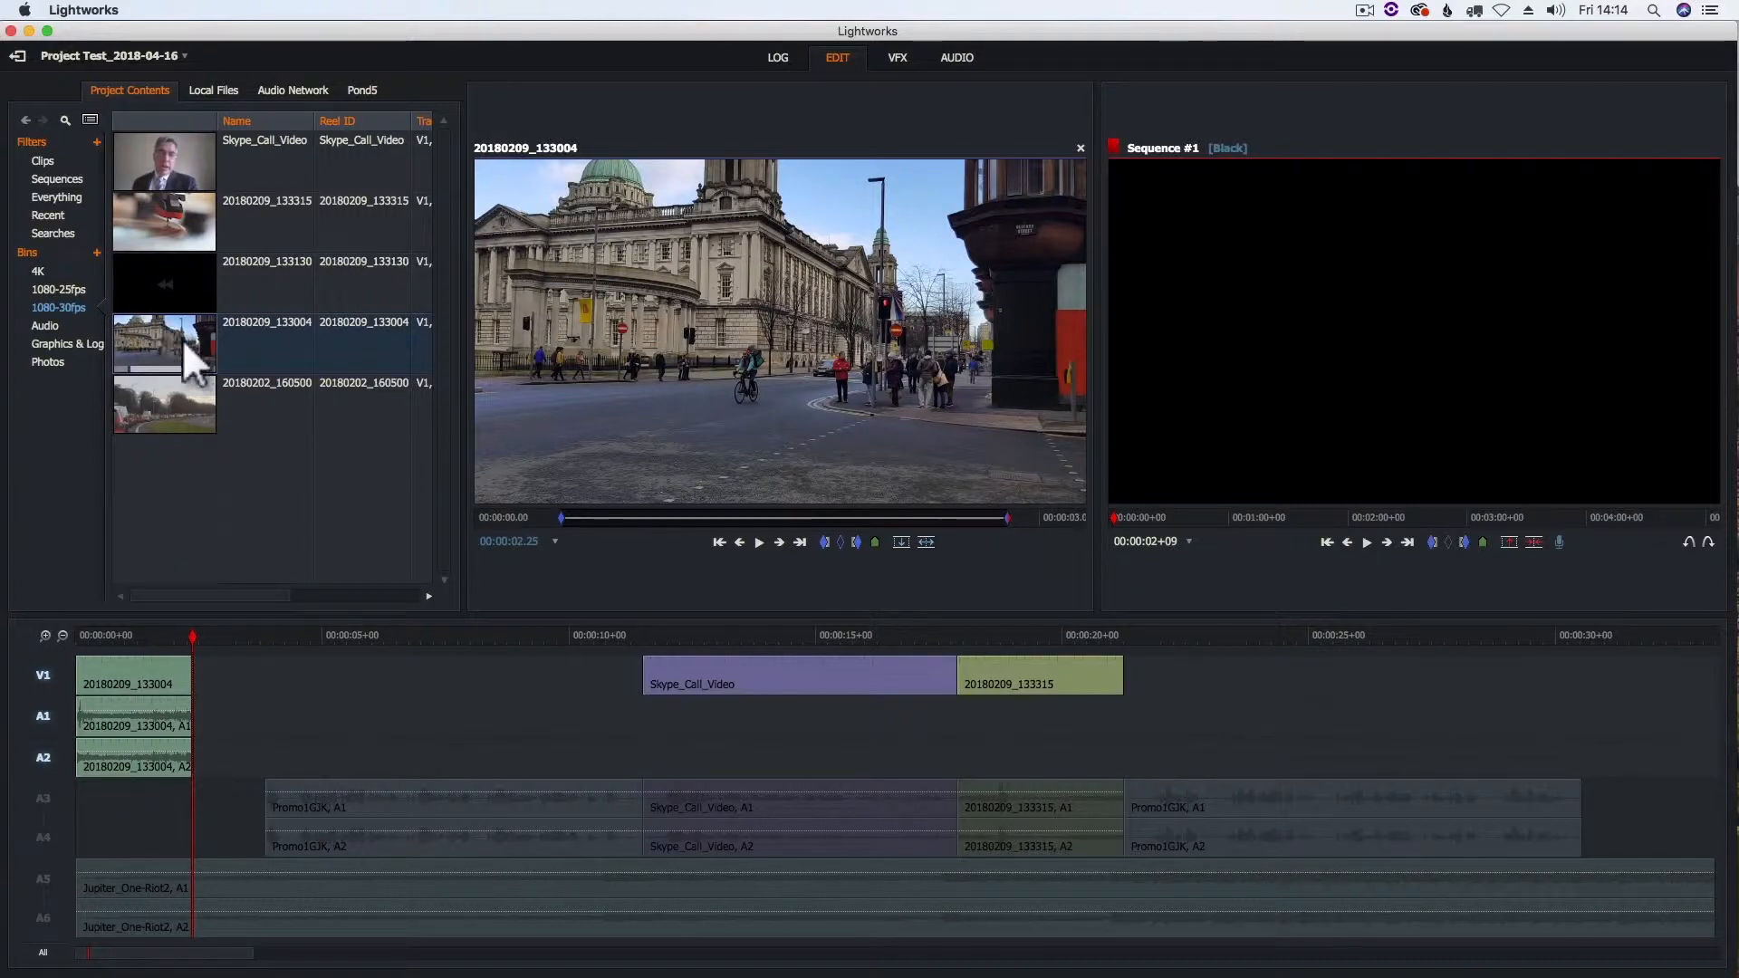
# - Open clip 20180209_133315, review it, and place its marked section directly after the first clip in the sequence
pyautogui.click(181, 267)
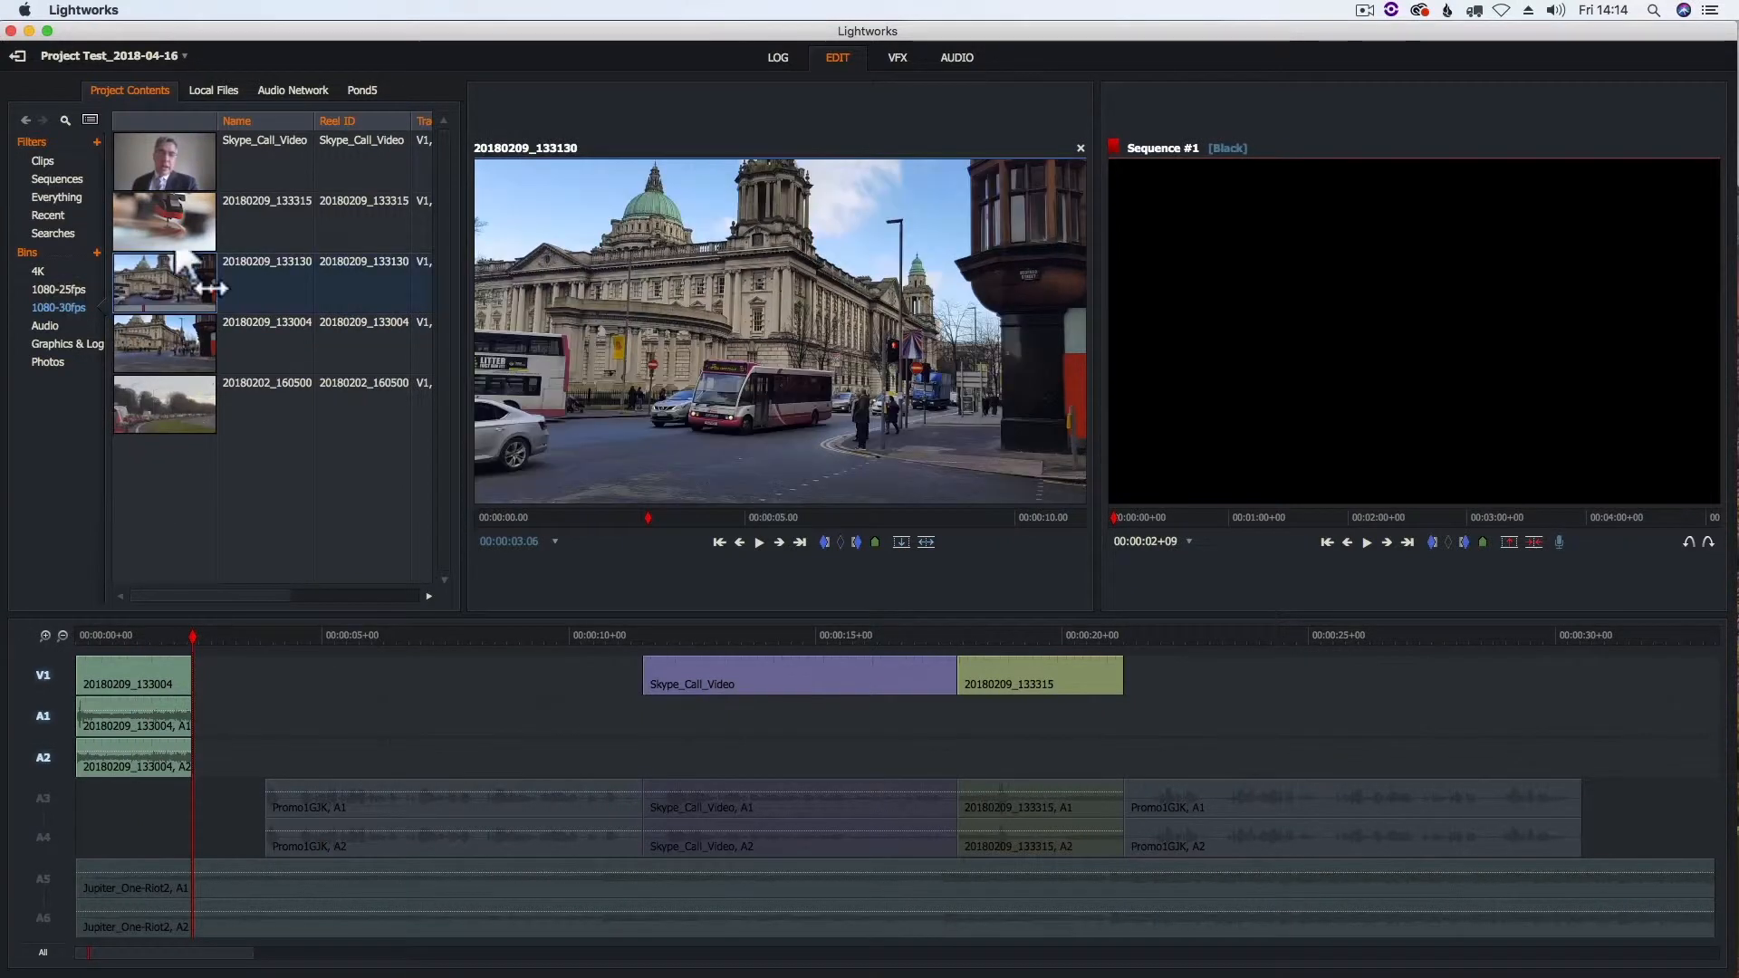
pyautogui.press('Up')
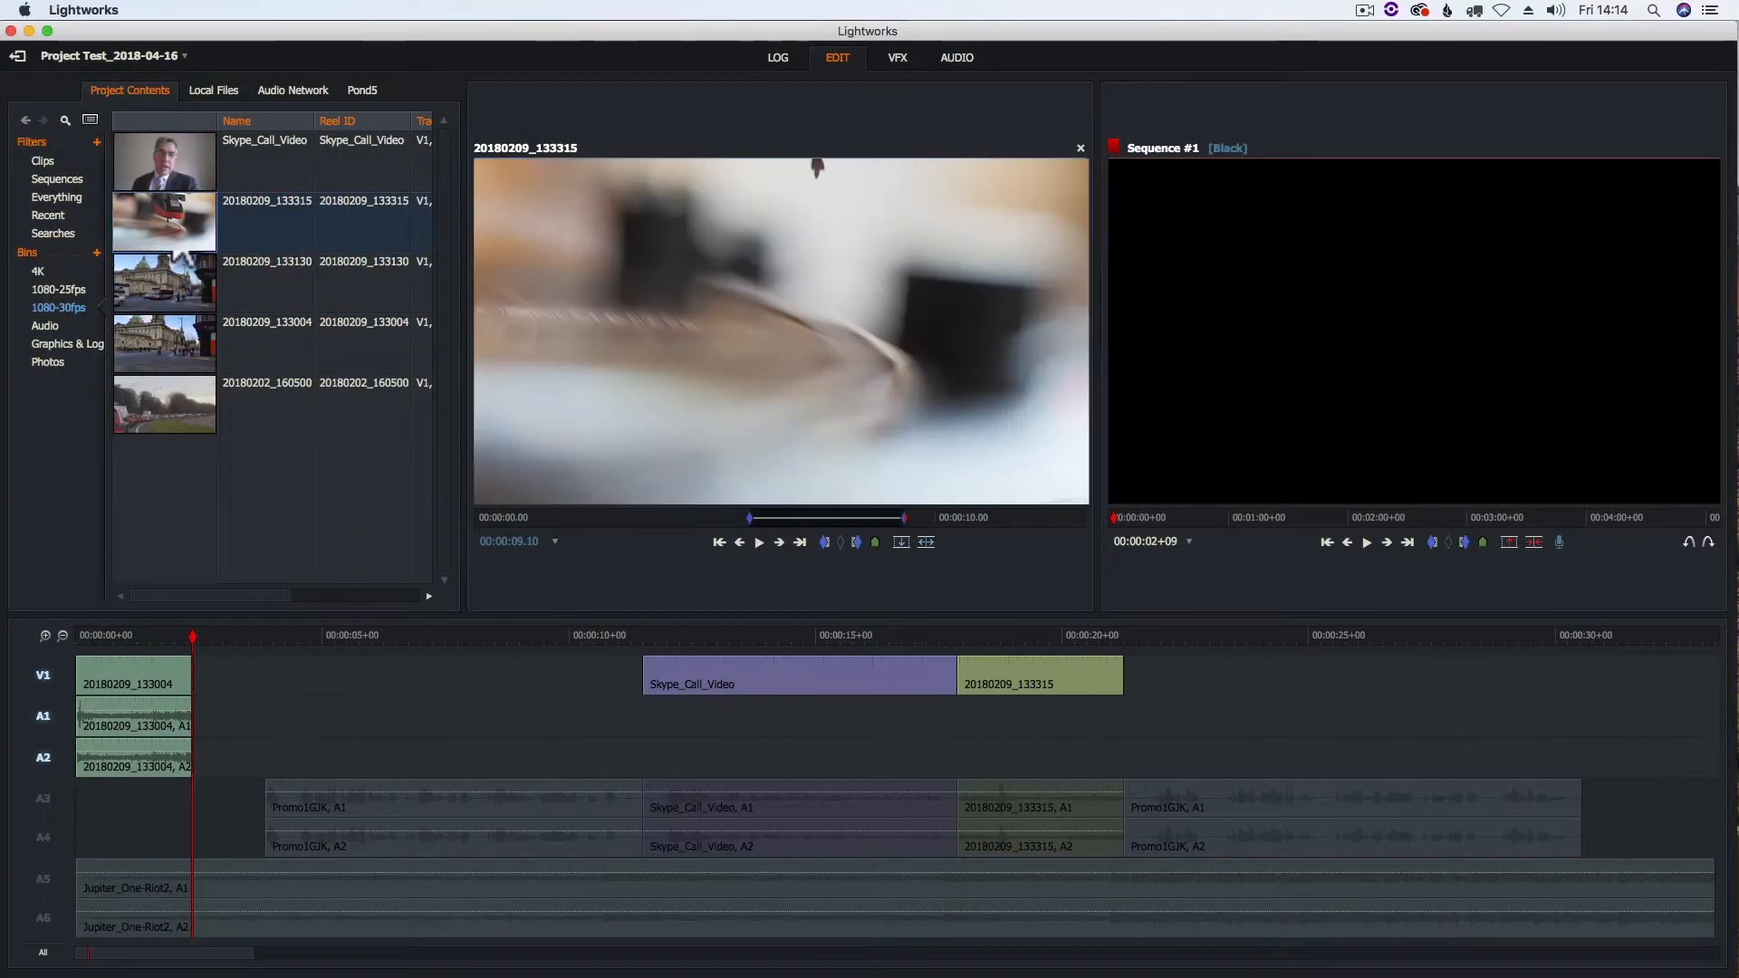
pyautogui.click(748, 519)
pyautogui.moveTo(574, 523); pyautogui.dragTo(957, 523)
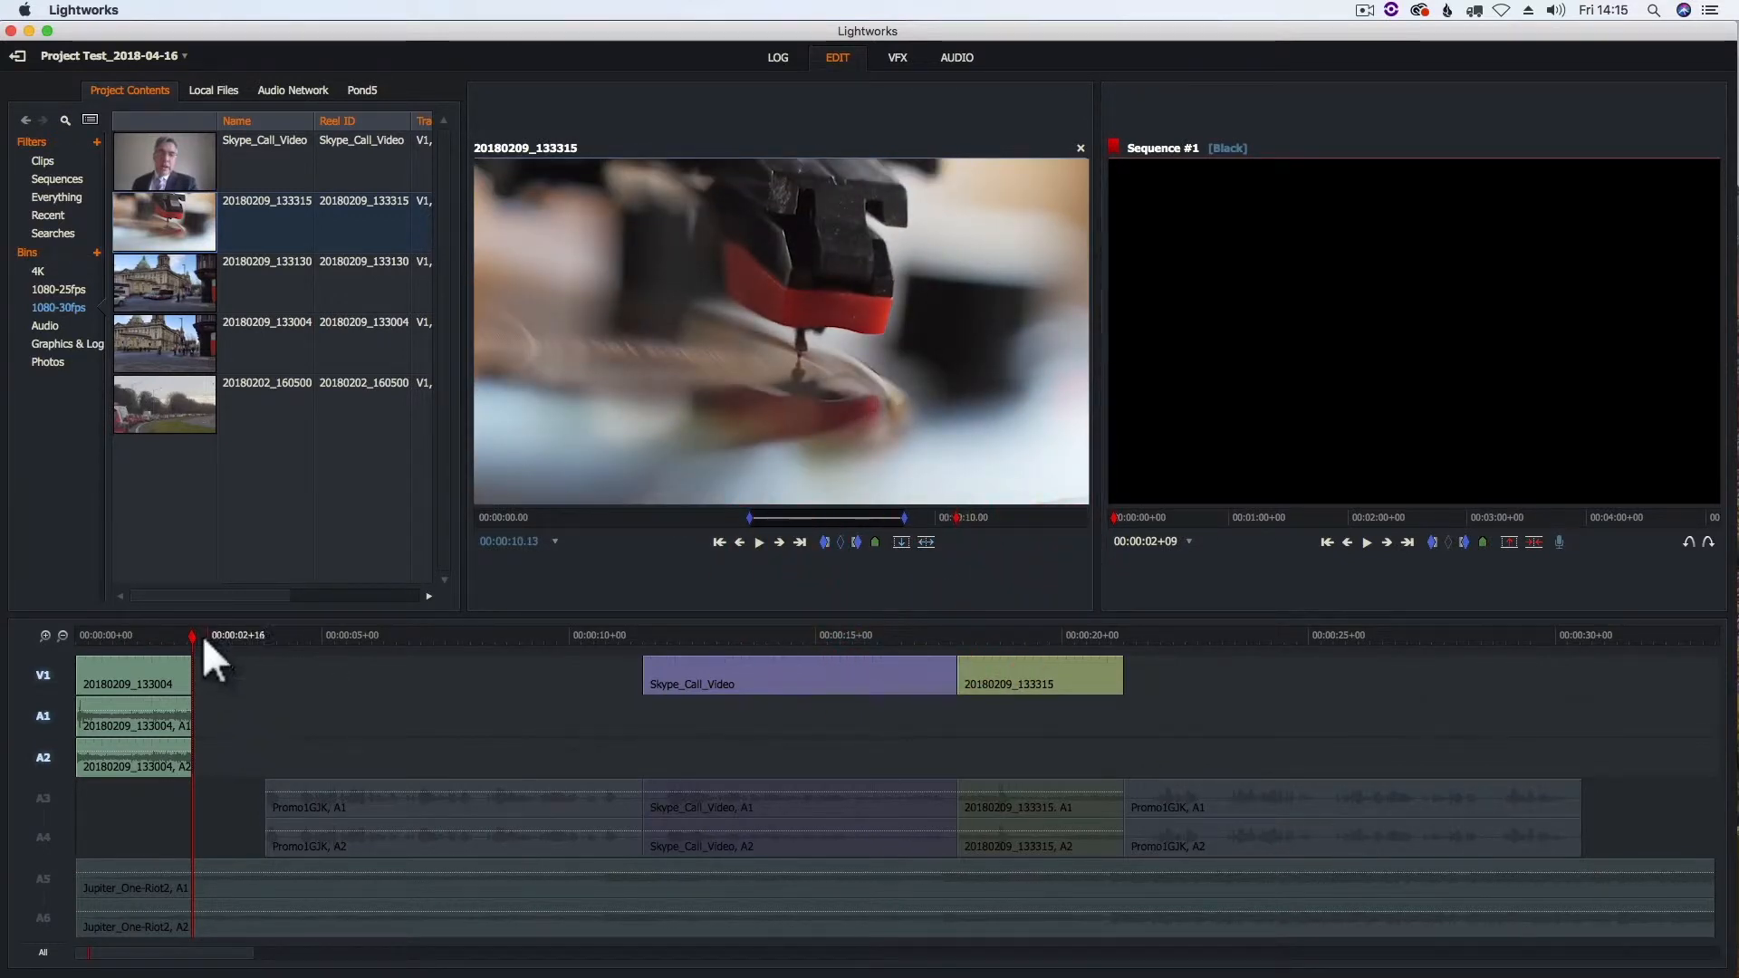
pyautogui.click(903, 543)
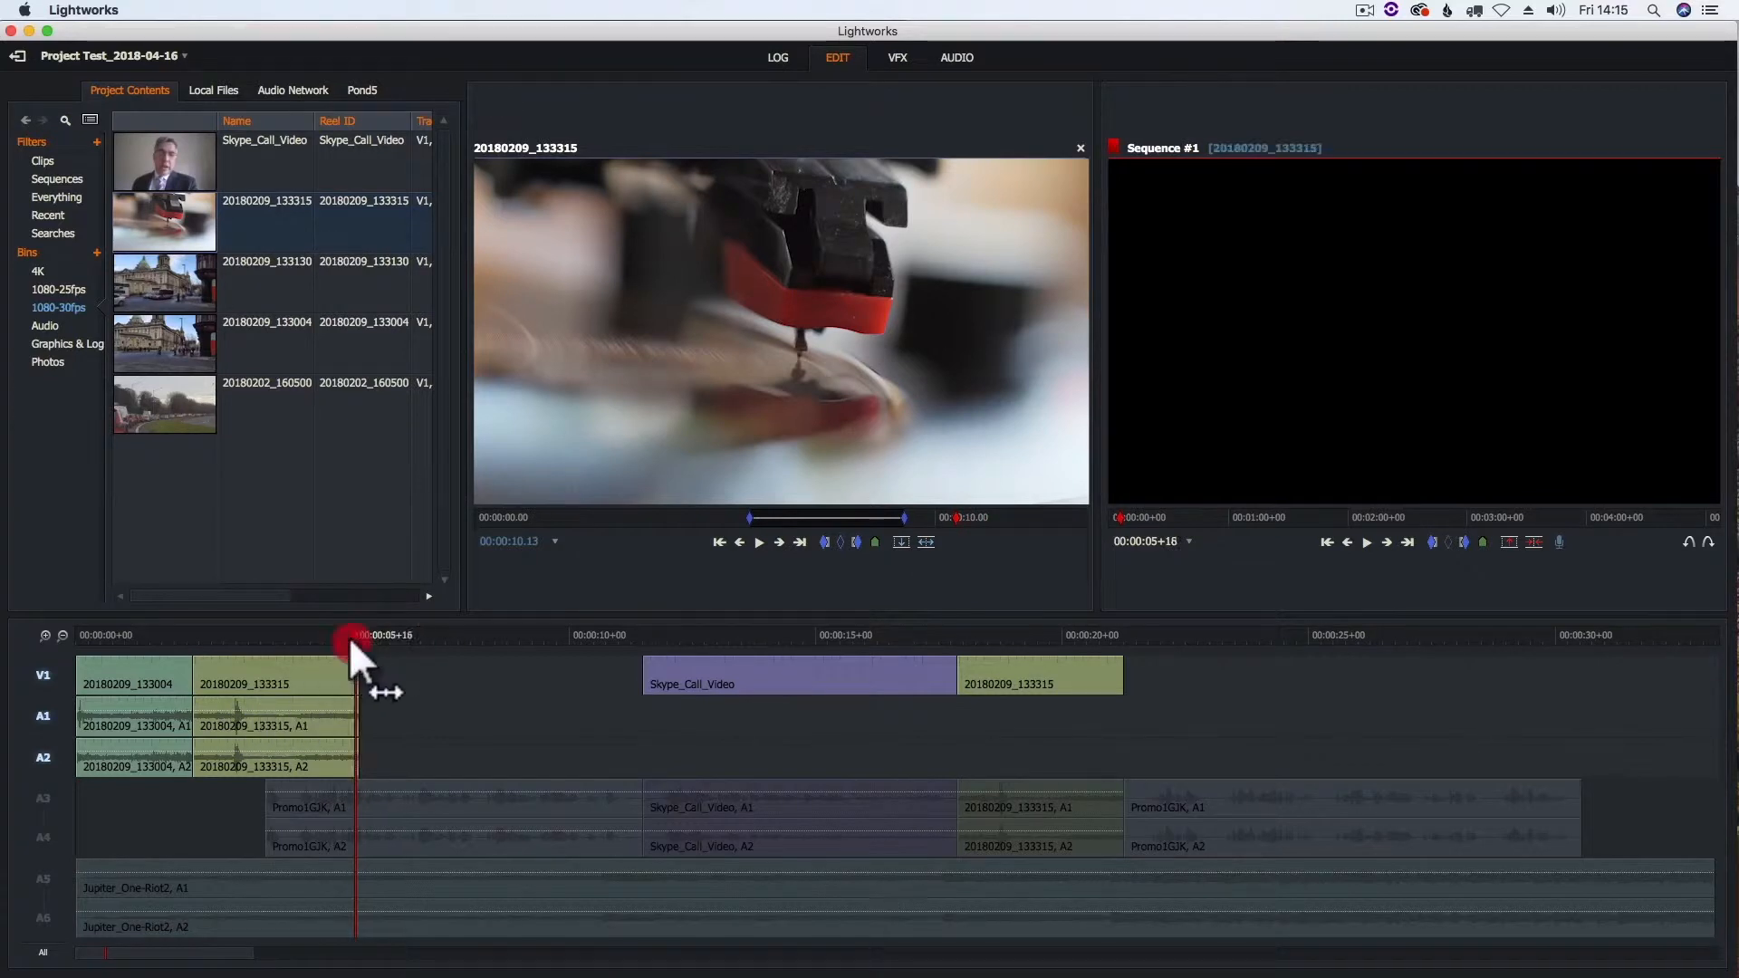
# - Play the opening clips from the sequence start with music tracks A5/A6 active, deactivate those tracks, and return to the start
pyautogui.moveTo(356, 658); pyautogui.dragTo(78, 661)
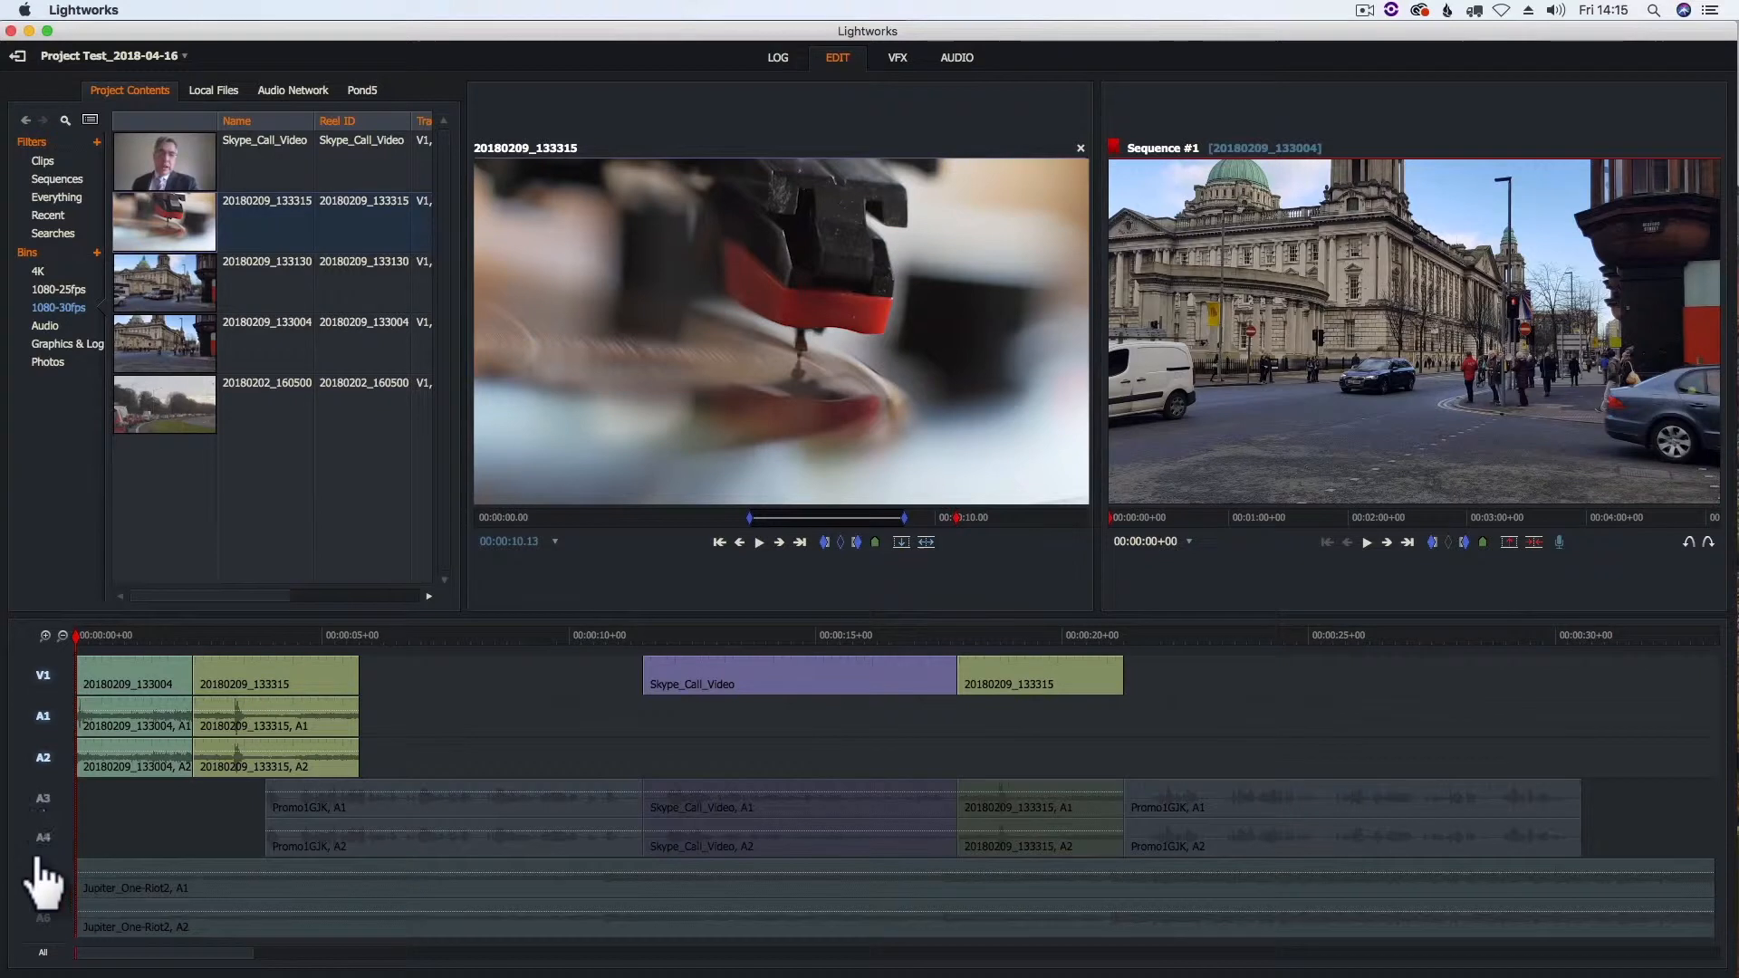
pyautogui.click(45, 888)
pyautogui.press('space')
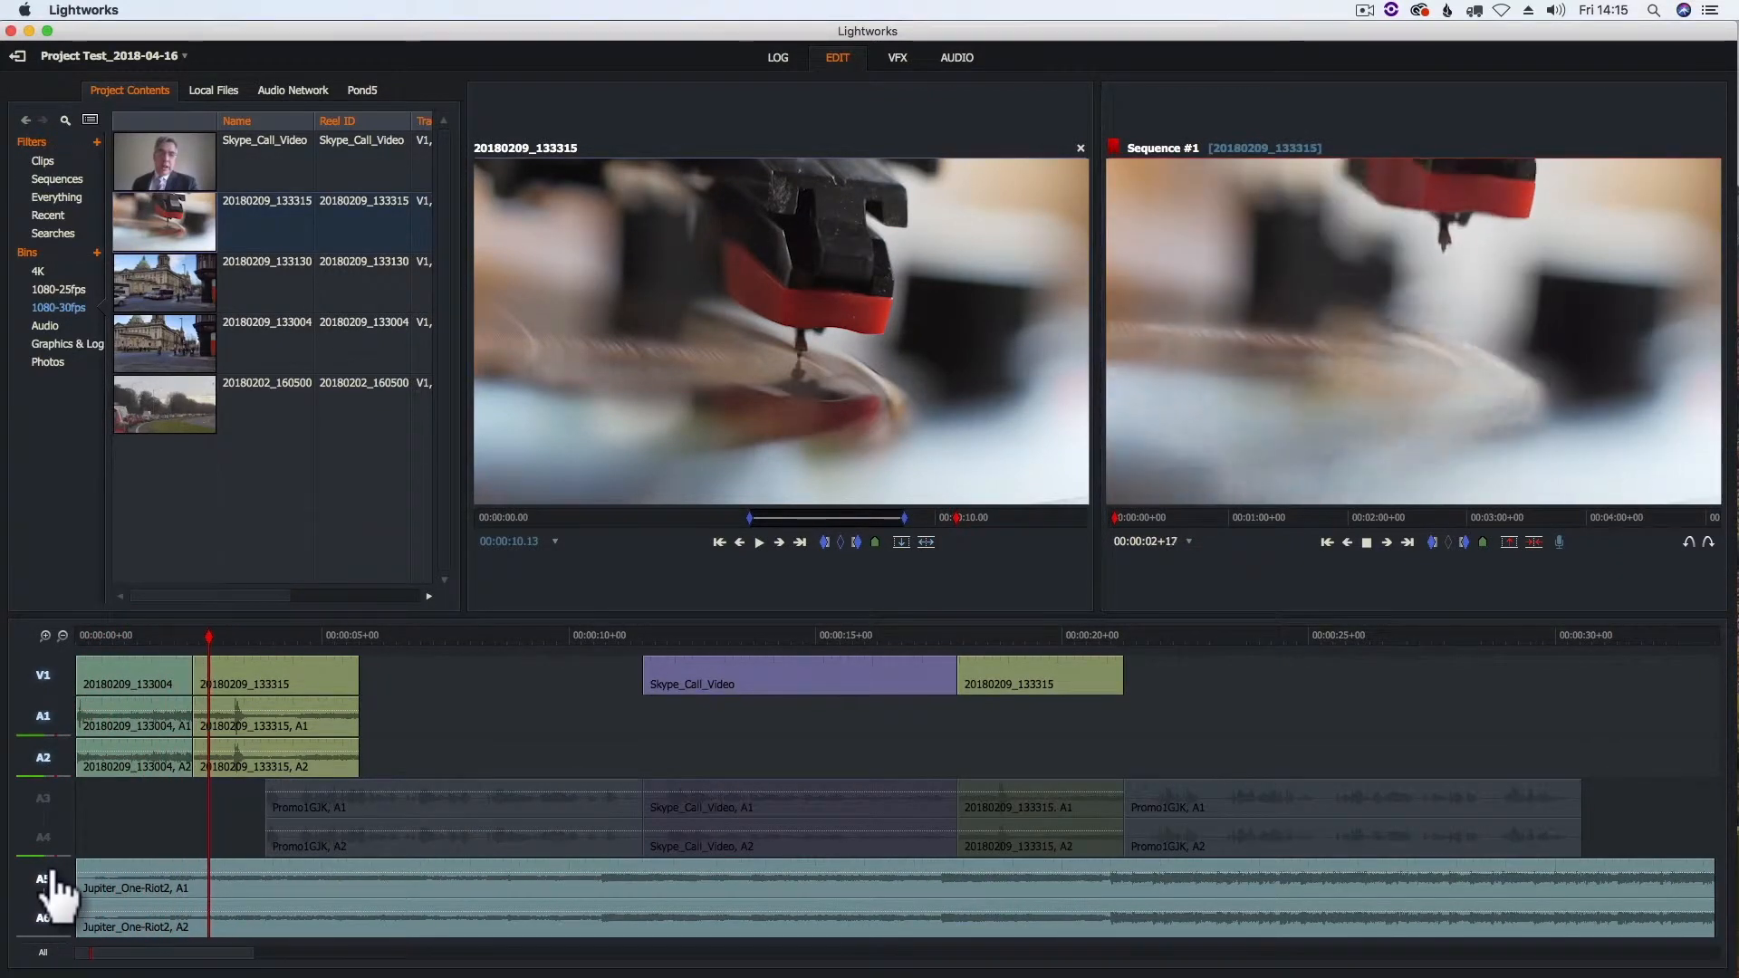
pyautogui.click(50, 888)
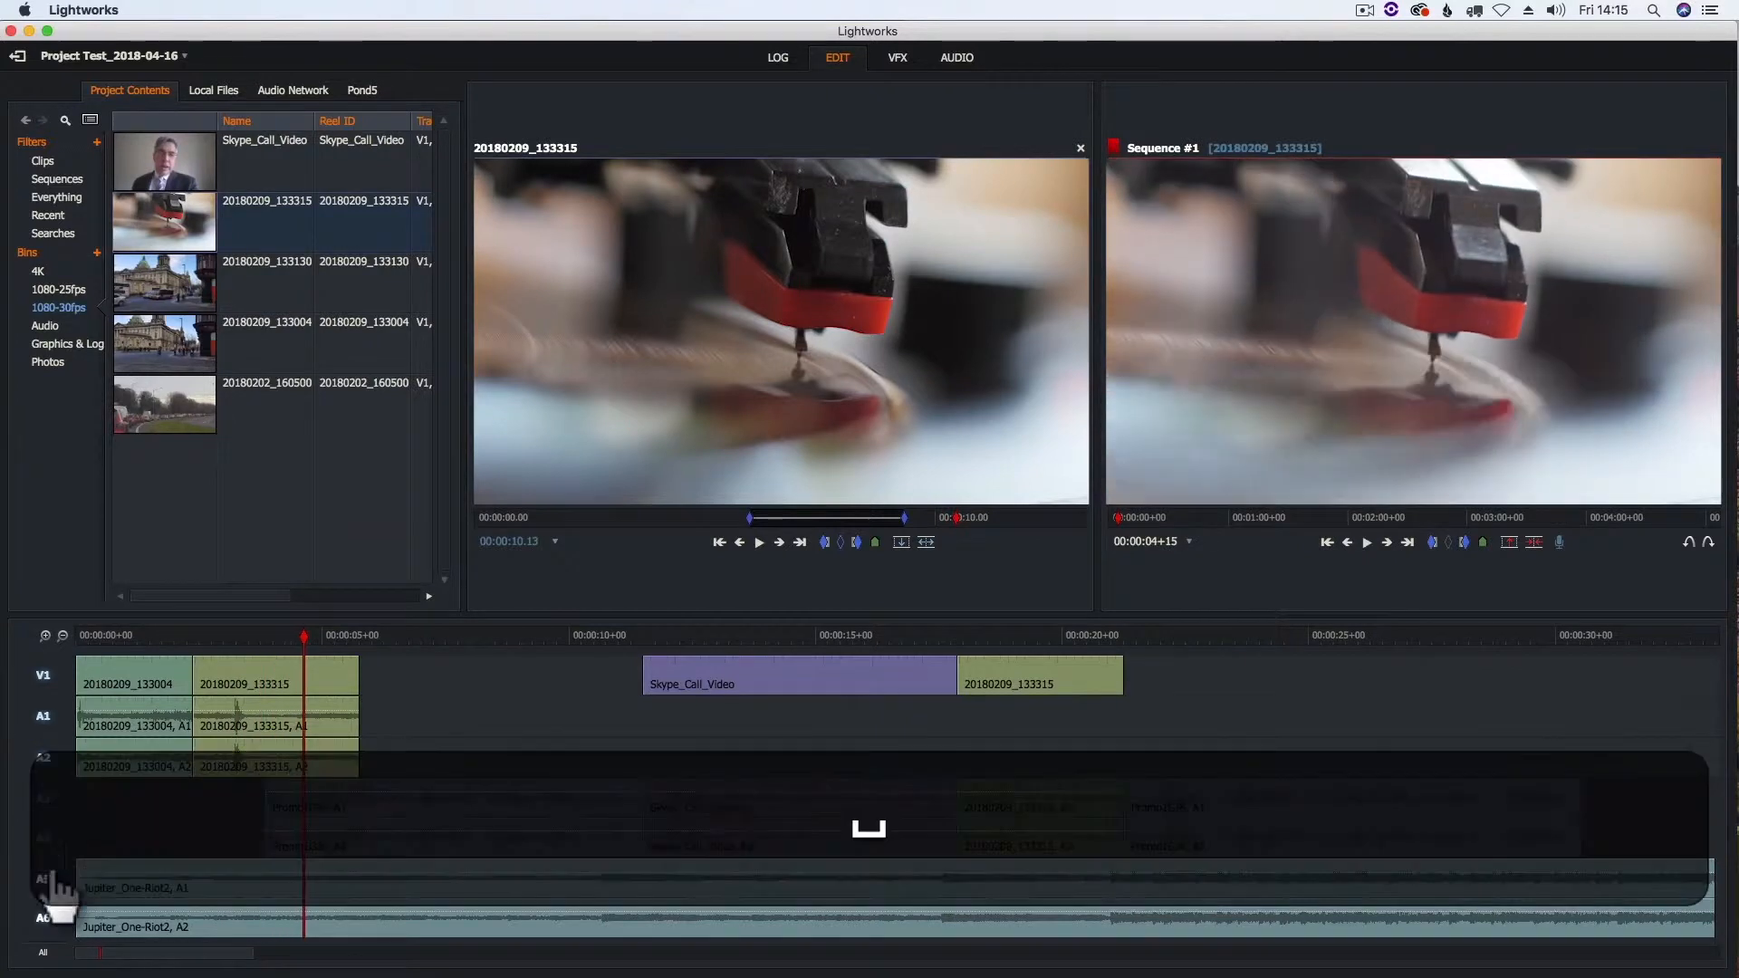
pyautogui.moveTo(306, 650); pyautogui.dragTo(76, 657)
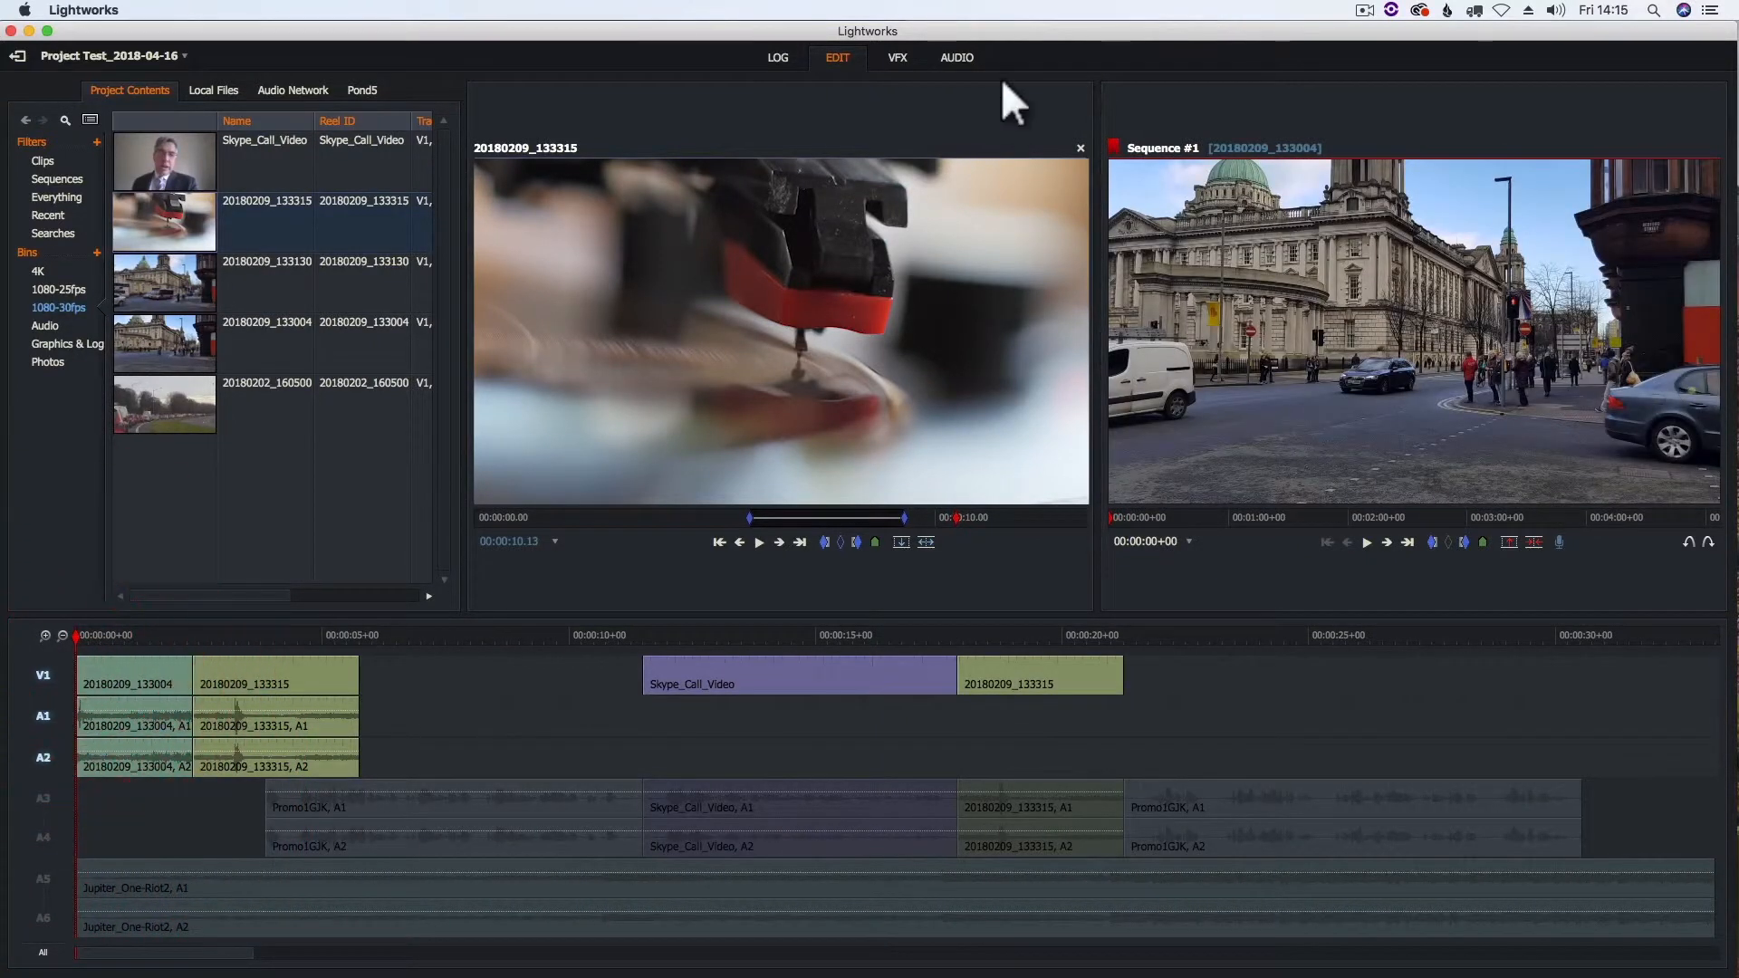
# - In the audio workspace, lower the level of clip 20180209_133004 separately on tracks A1 and A2
pyautogui.click(961, 63)
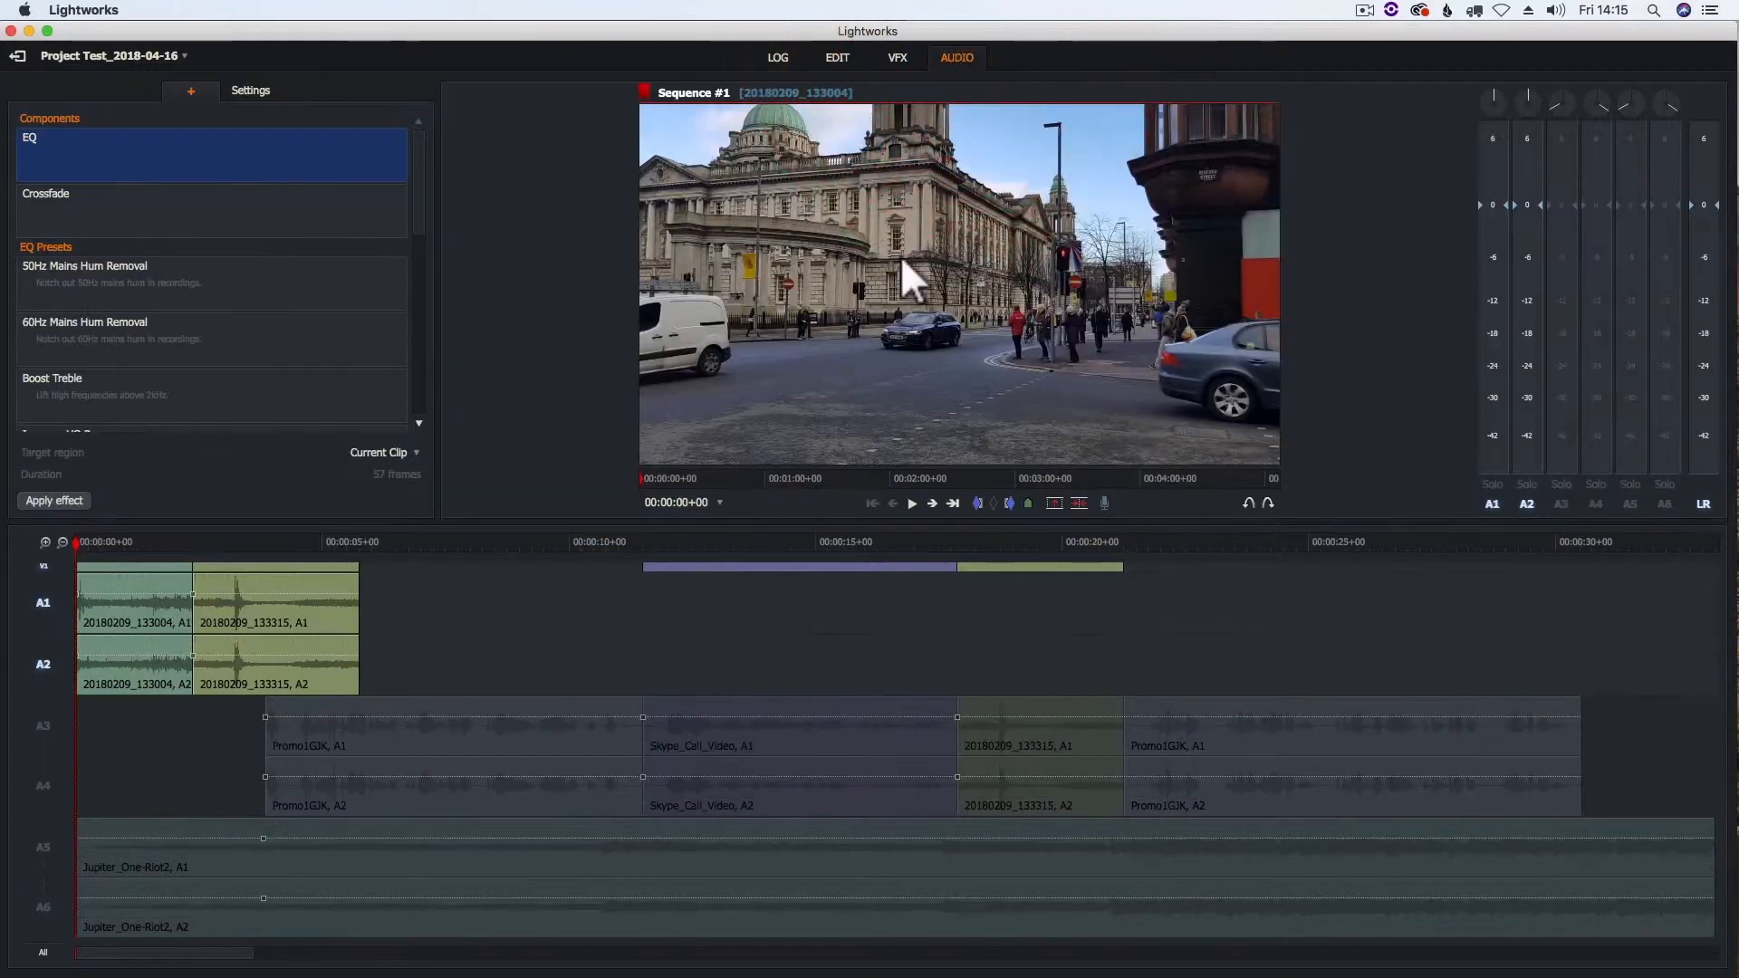
pyautogui.click(133, 598)
pyautogui.moveTo(133, 599)
pyautogui.mouseDown()
pyautogui.moveTo(111, 594)
pyautogui.moveTo(107, 623)
pyautogui.mouseUp()
pyautogui.click(105, 663)
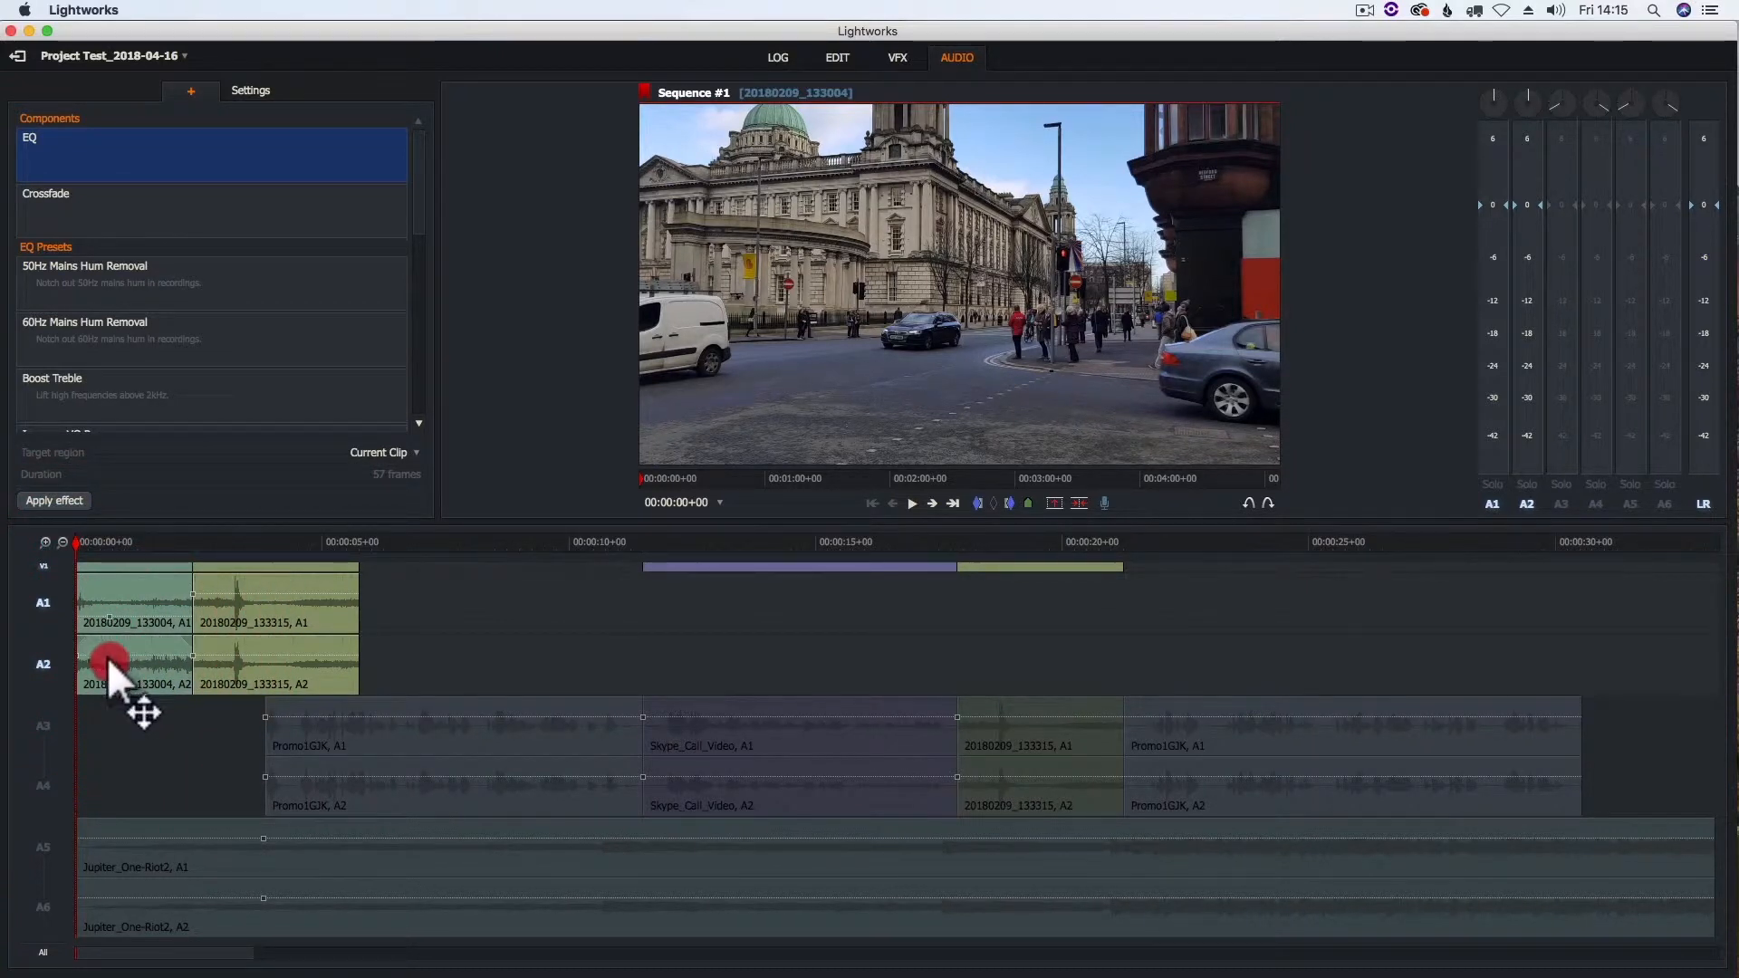
pyautogui.moveTo(107, 655); pyautogui.dragTo(107, 678)
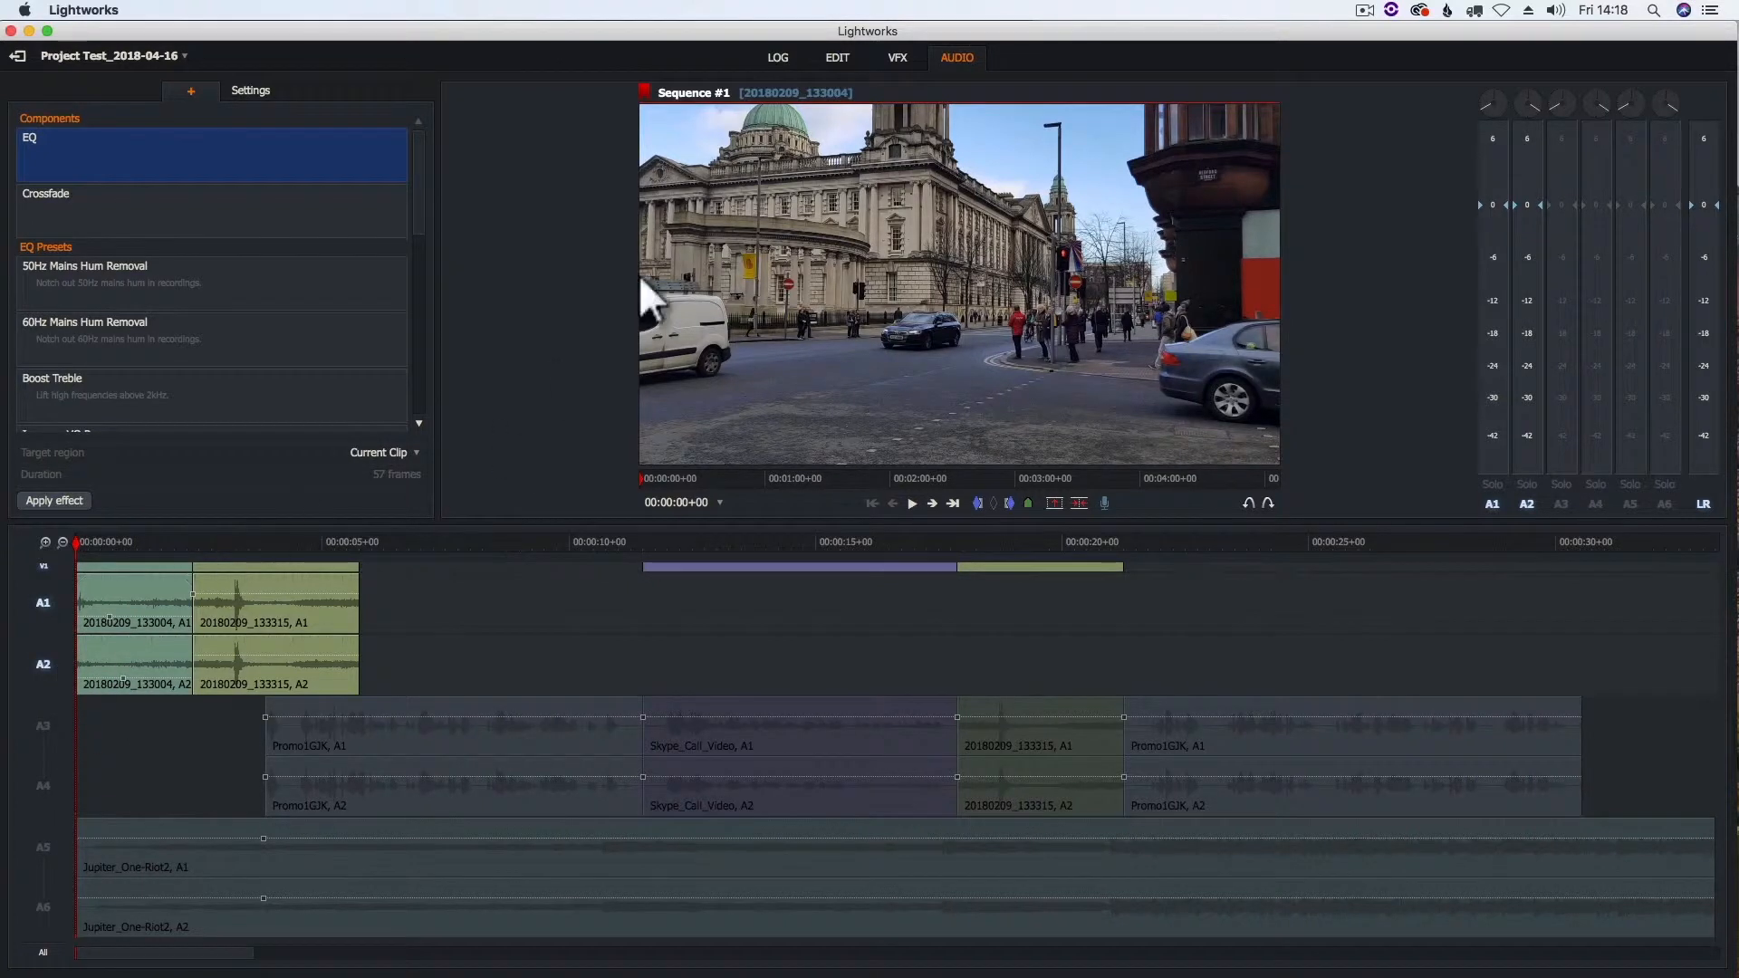
# - Group audio tracks A1 and A2 together
pyautogui.rightClick(123, 583)
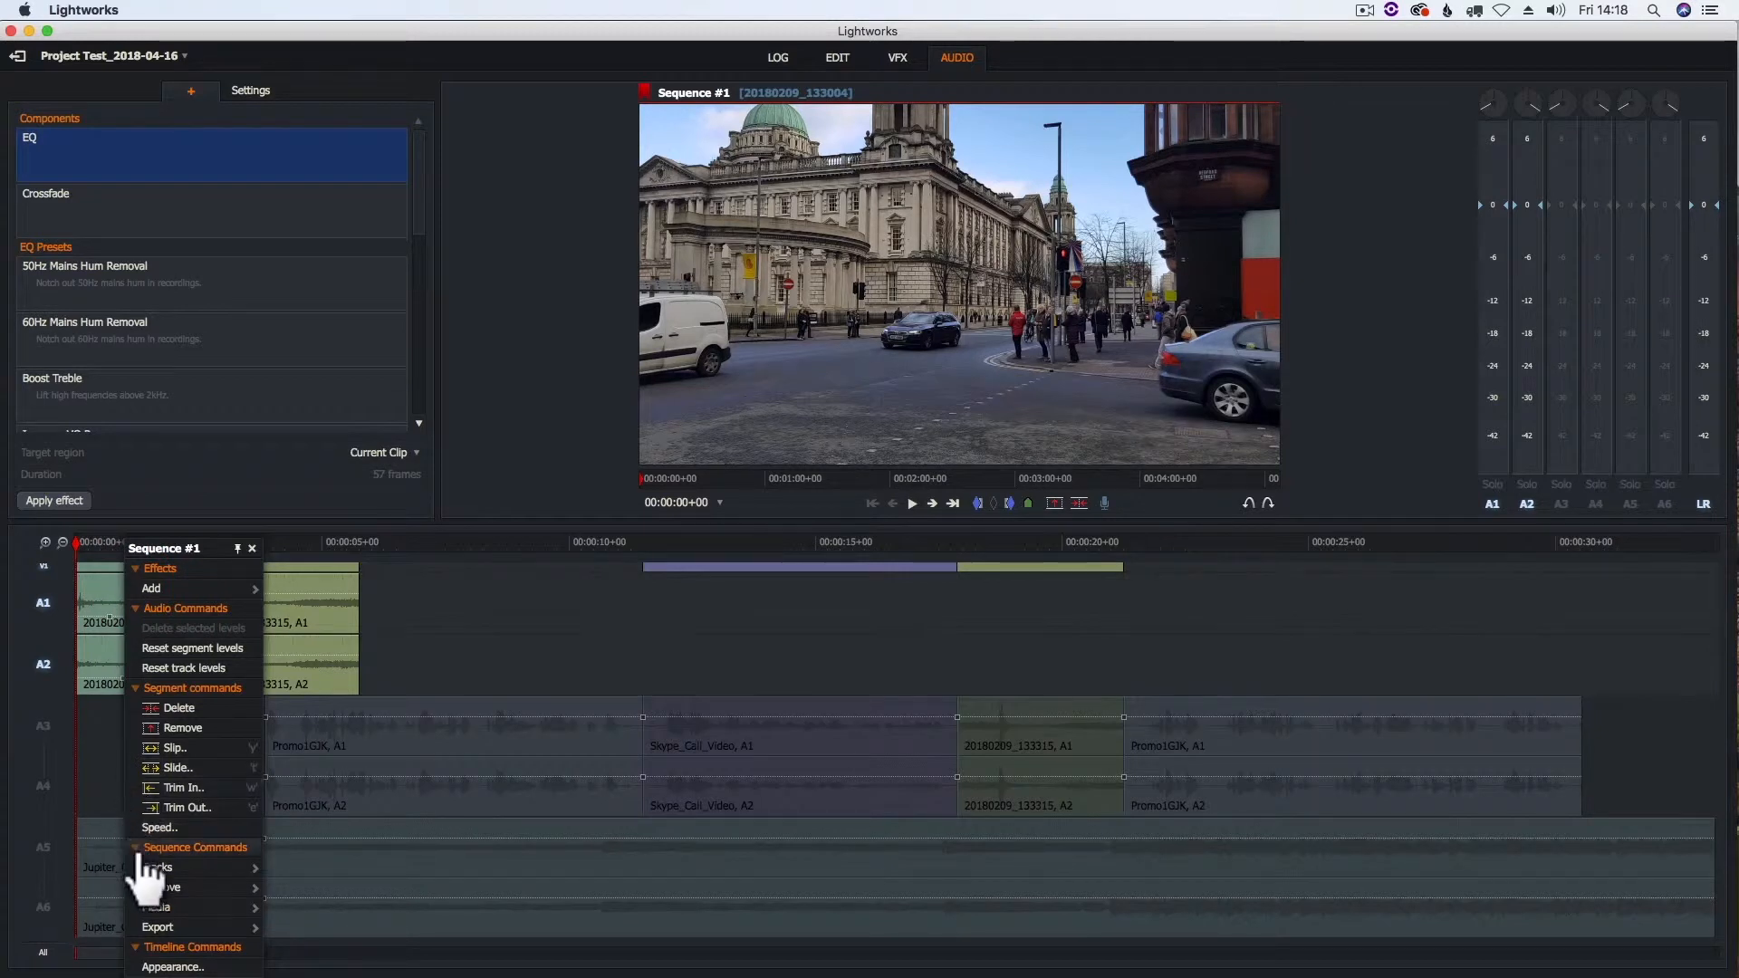
pyautogui.moveTo(185, 867)
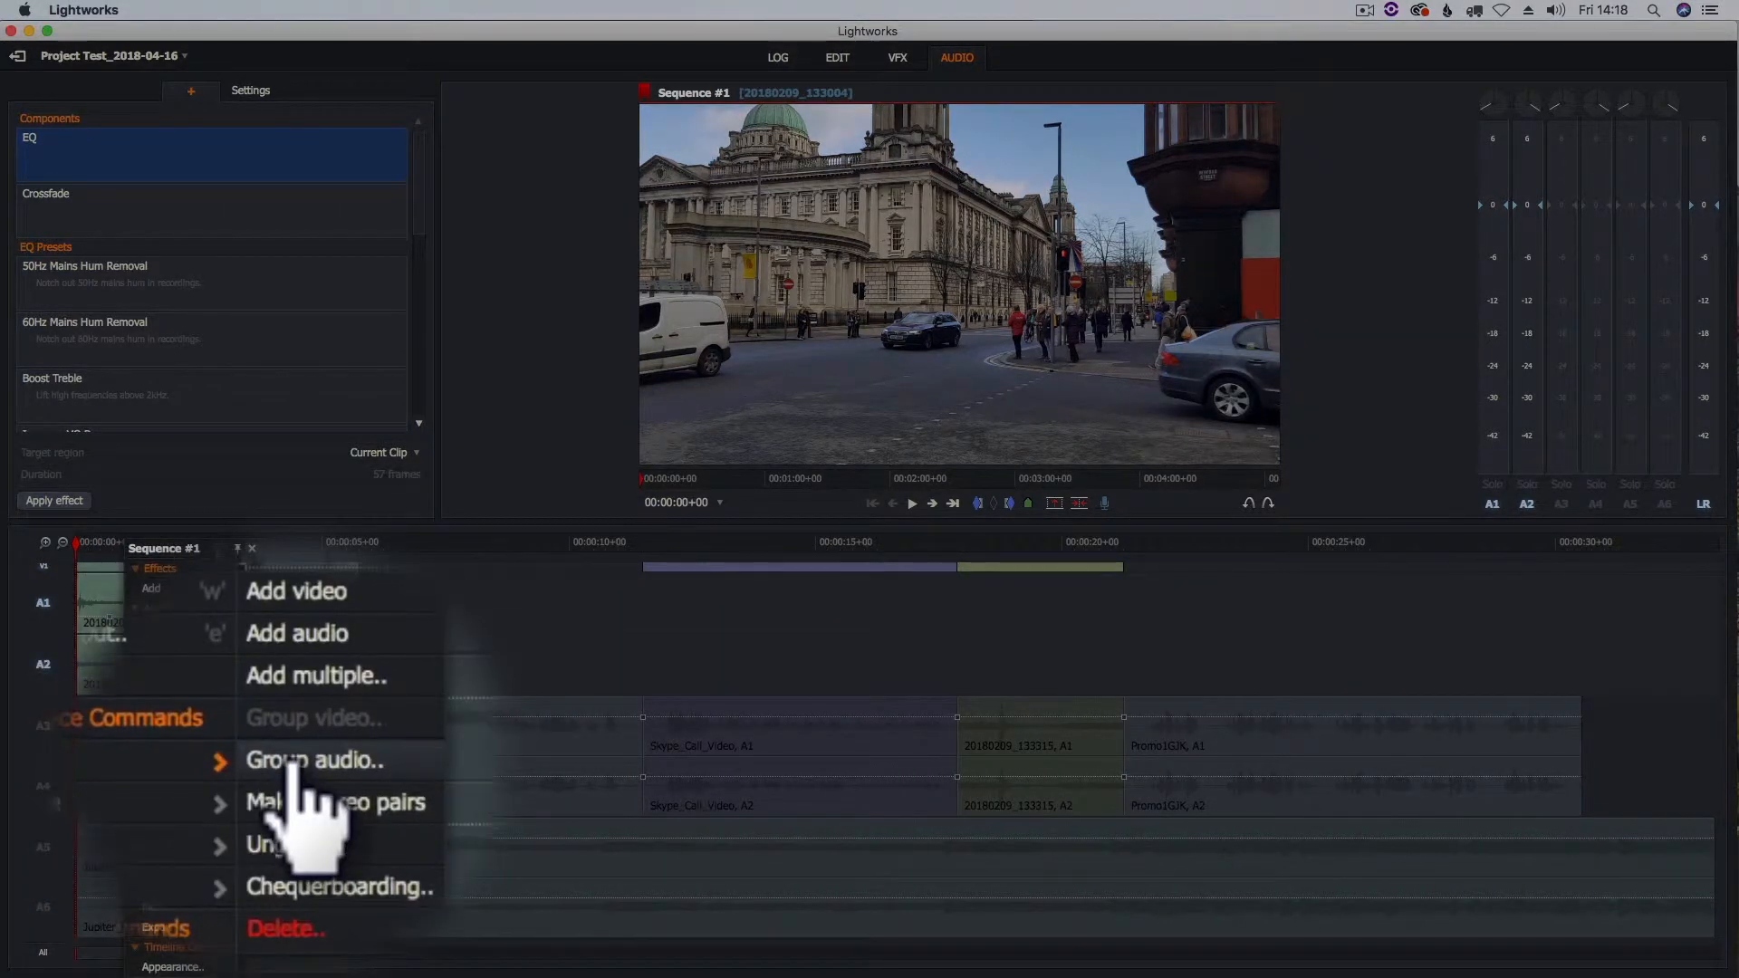
pyautogui.click(308, 763)
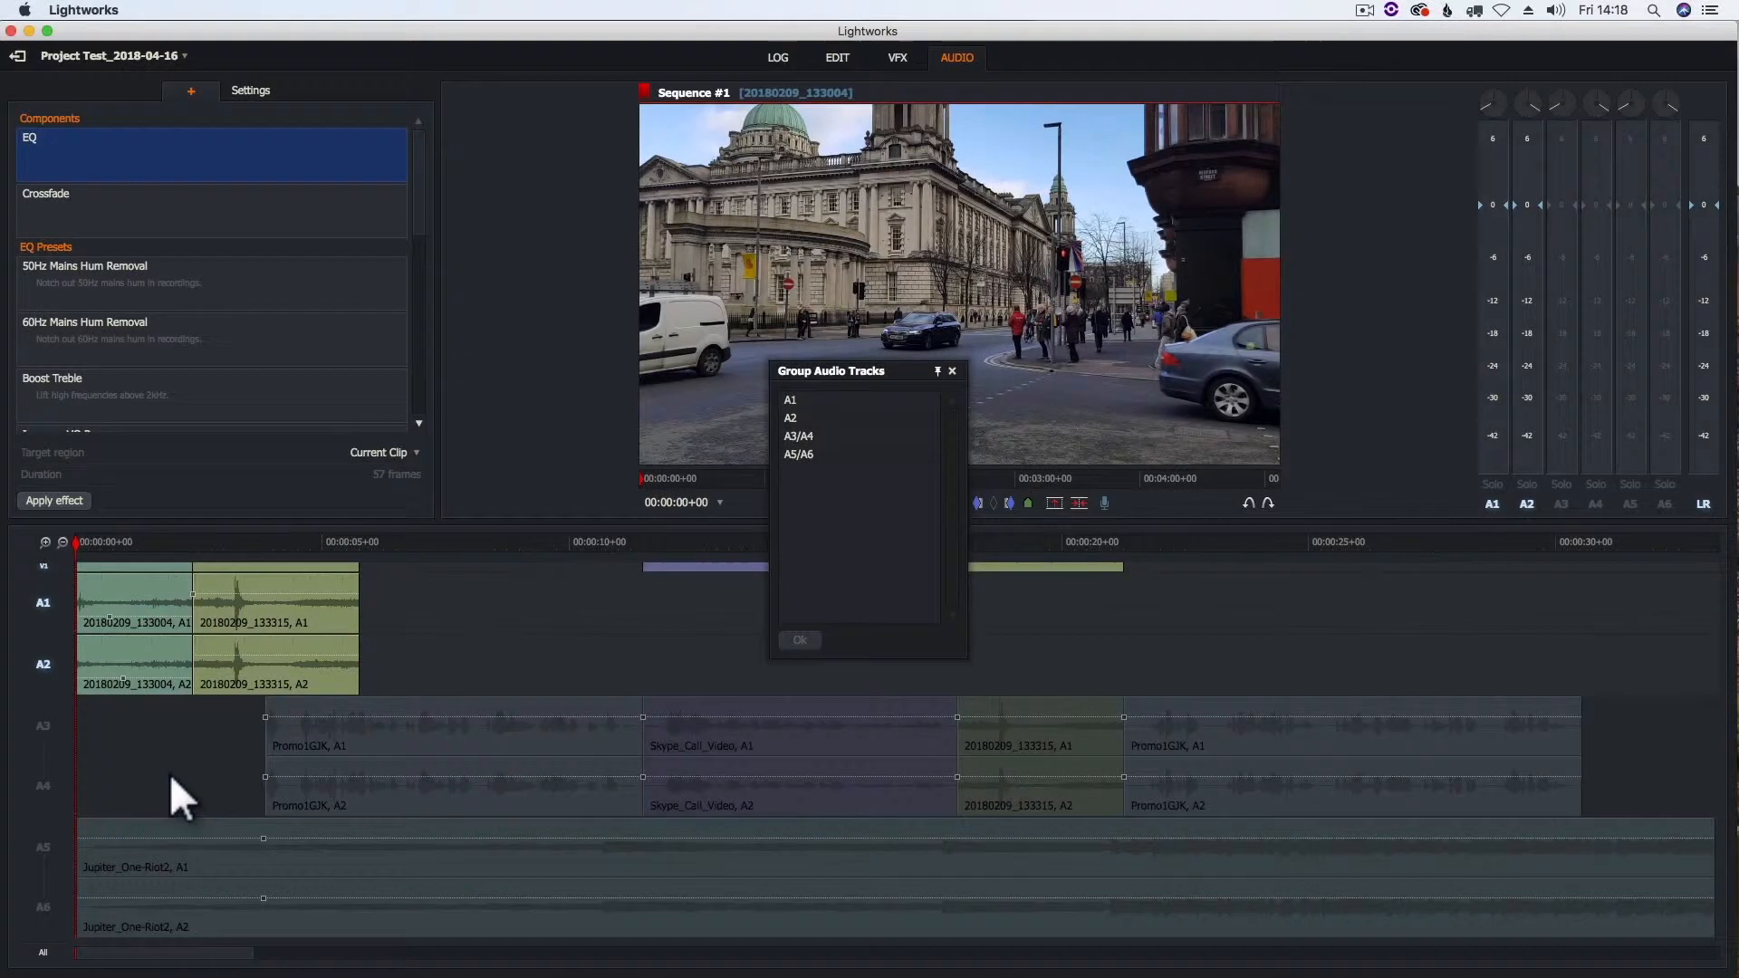
pyautogui.click(802, 401)
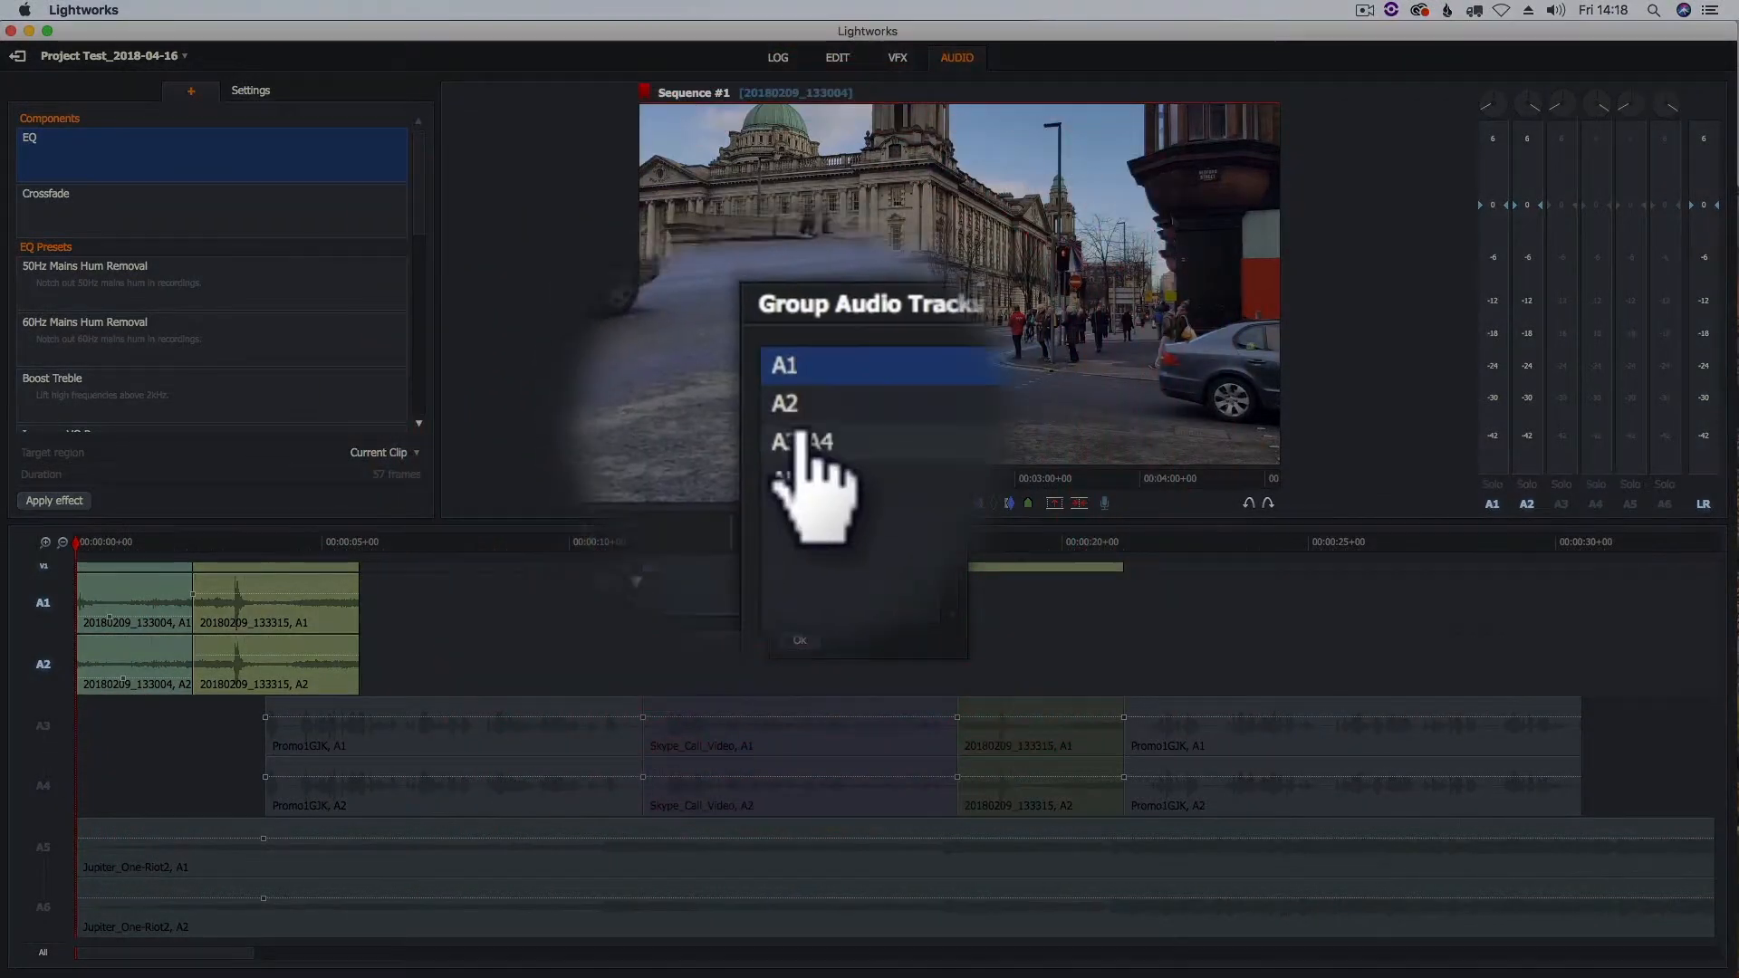
pyautogui.keyDown('shift'); pyautogui.click(820, 417); pyautogui.keyUp('shift')
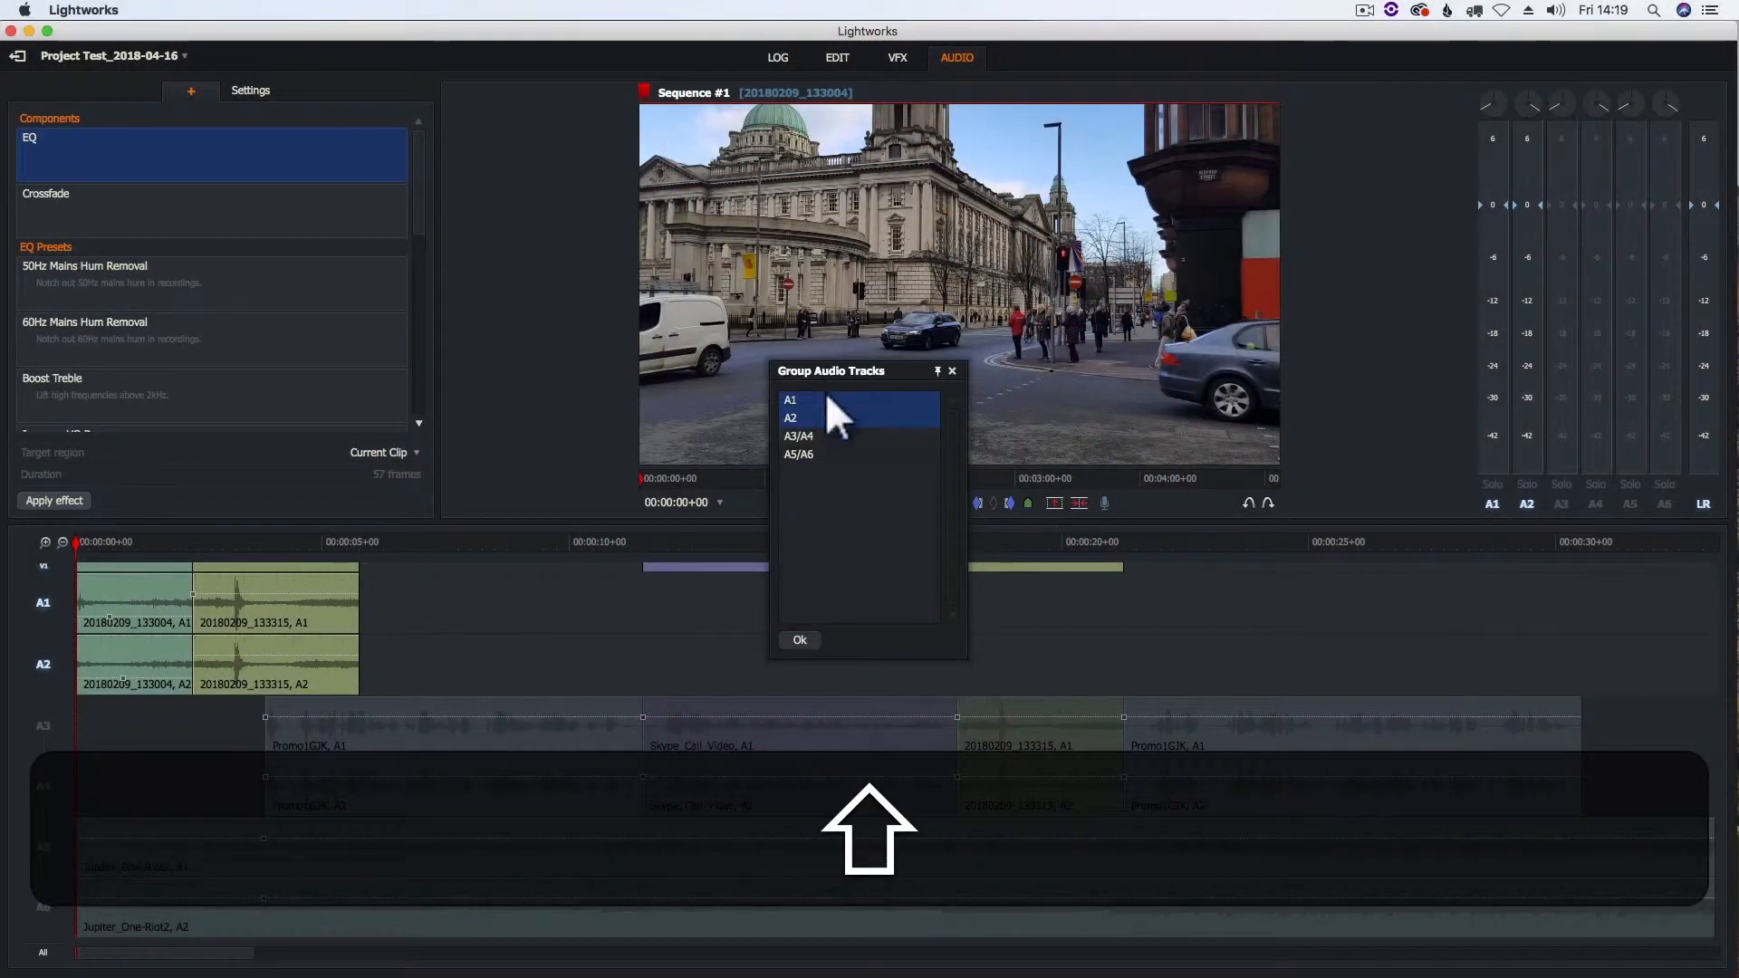
pyautogui.click(800, 640)
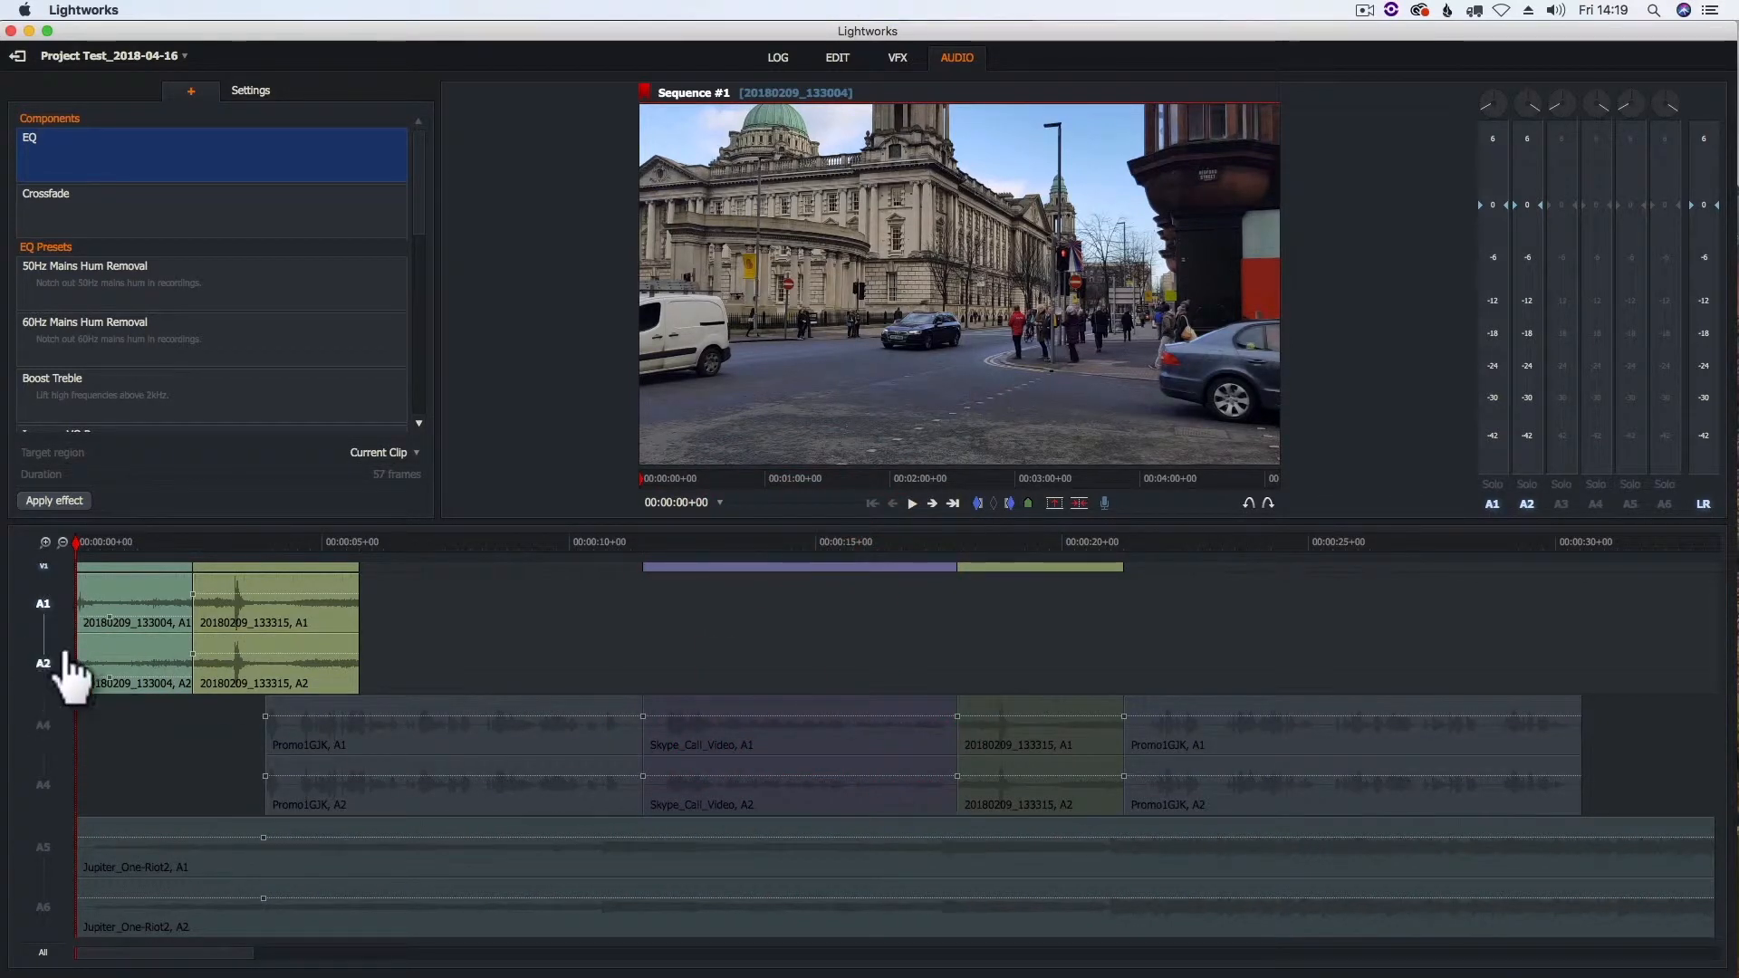
# - Undo the grouping of audio tracks A1 and A2 and link them with Make stereo pairs
pyautogui.press('super')
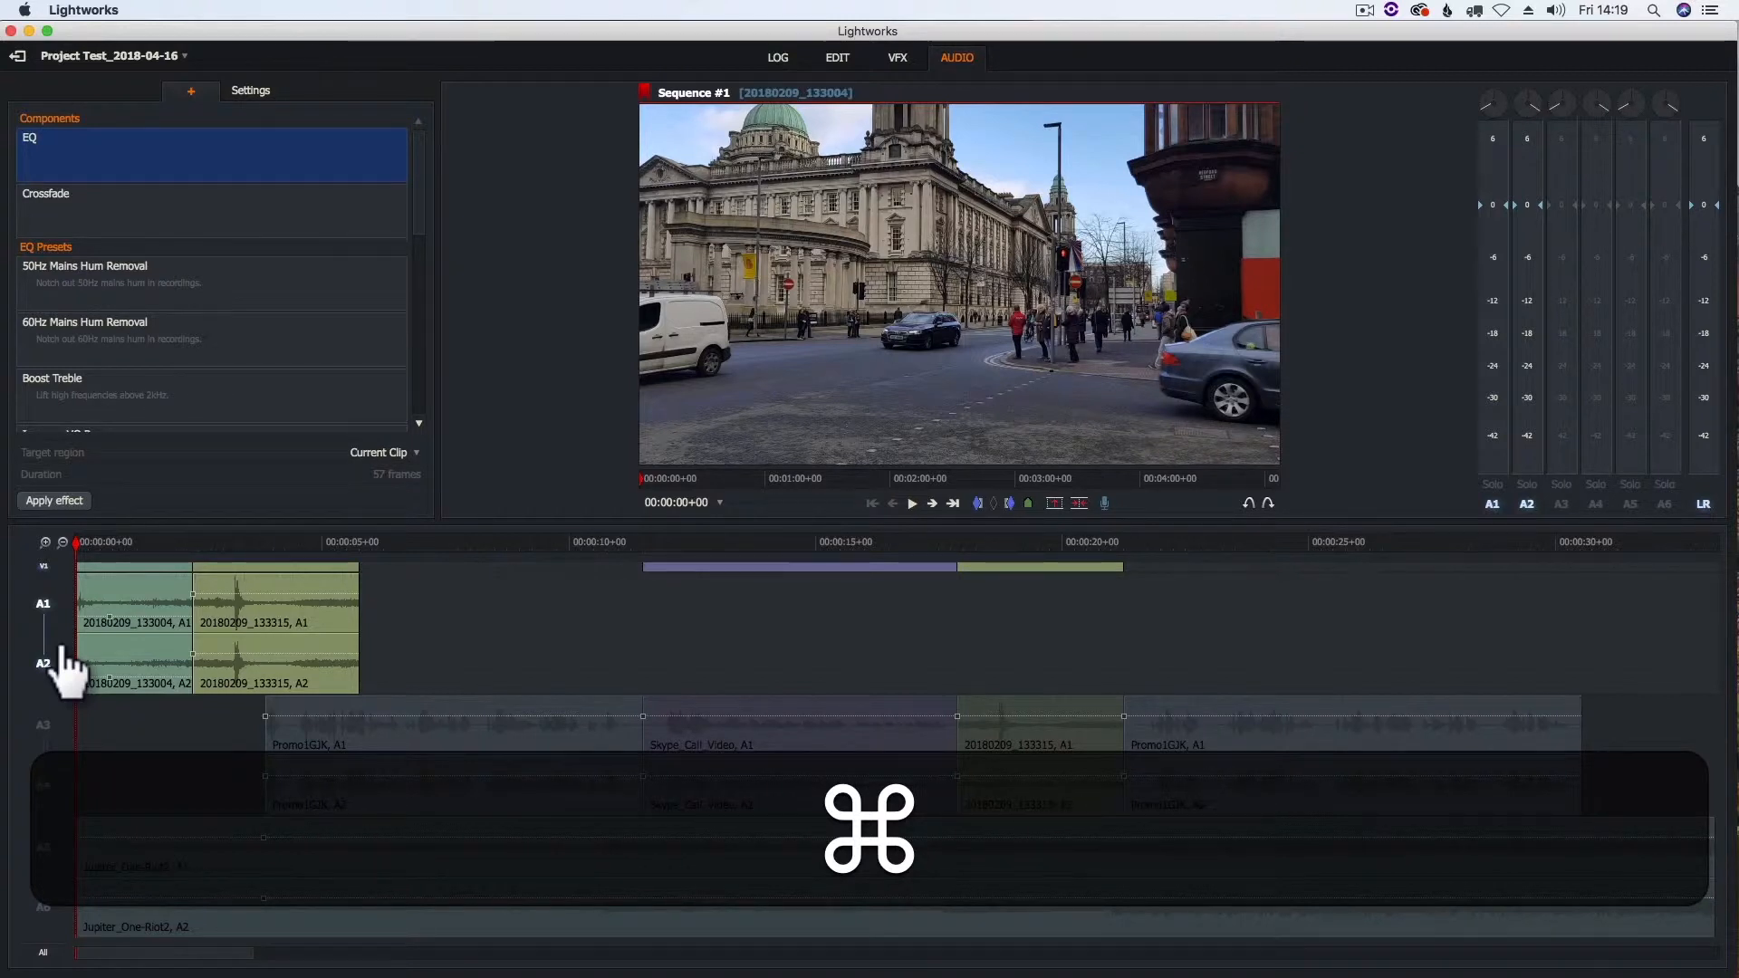
pyautogui.press('super+z')
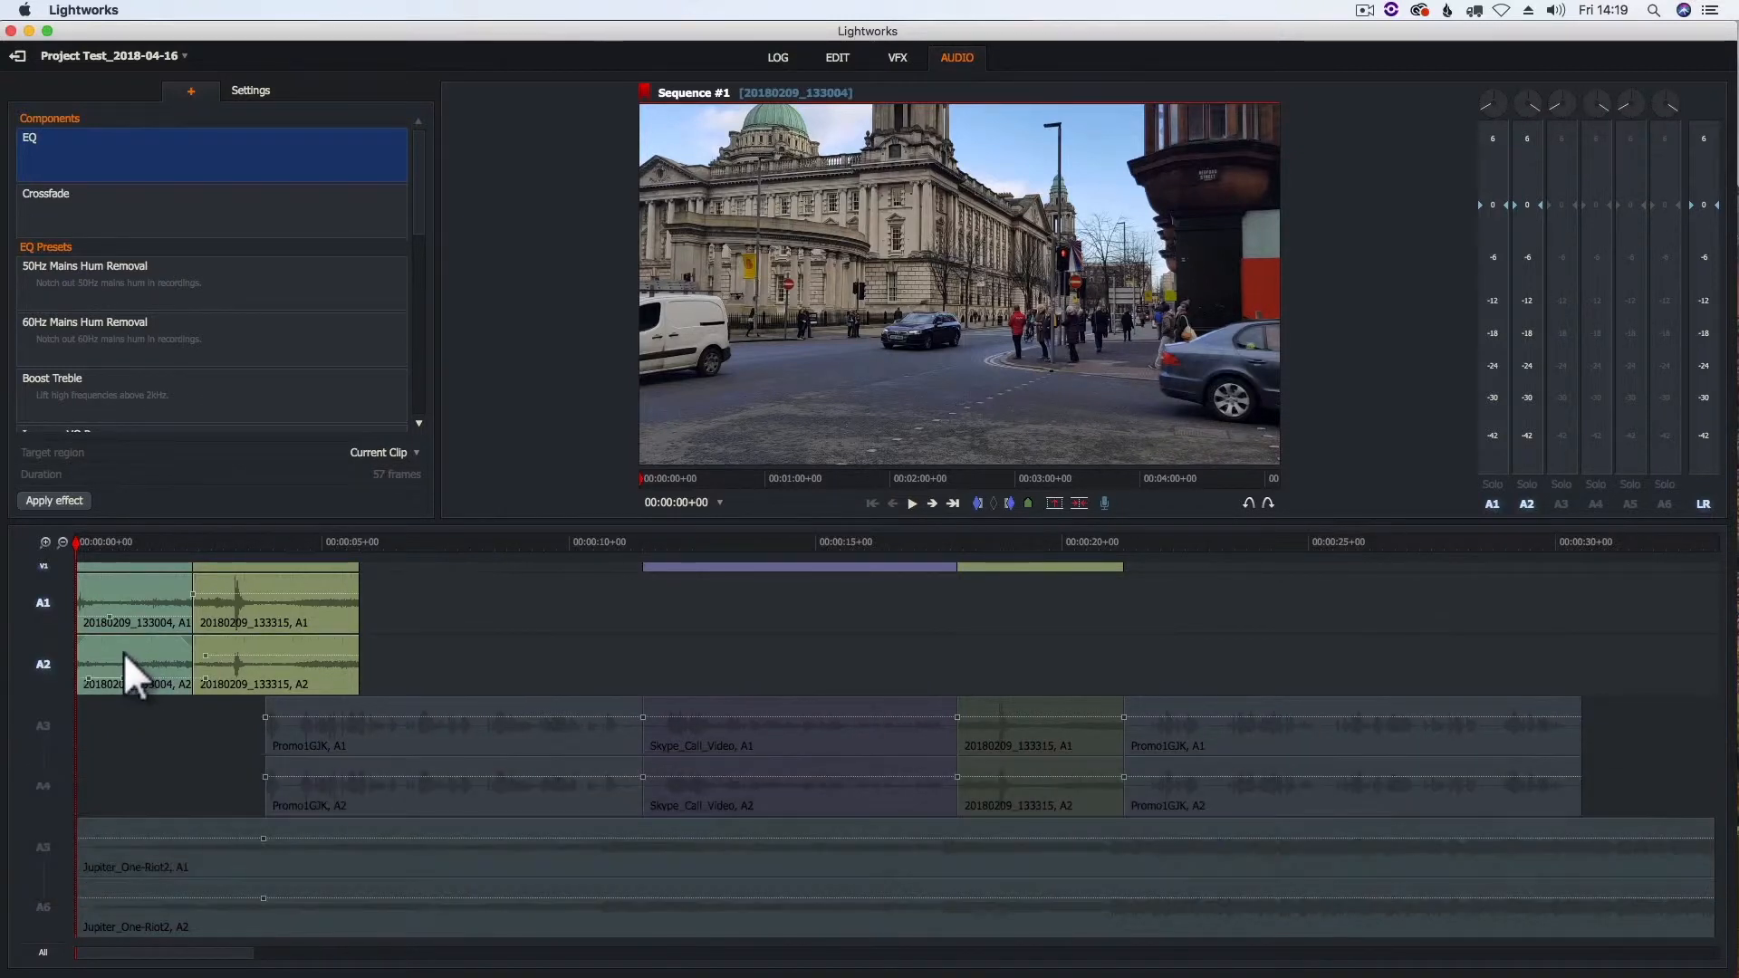
pyautogui.rightClick(123, 660)
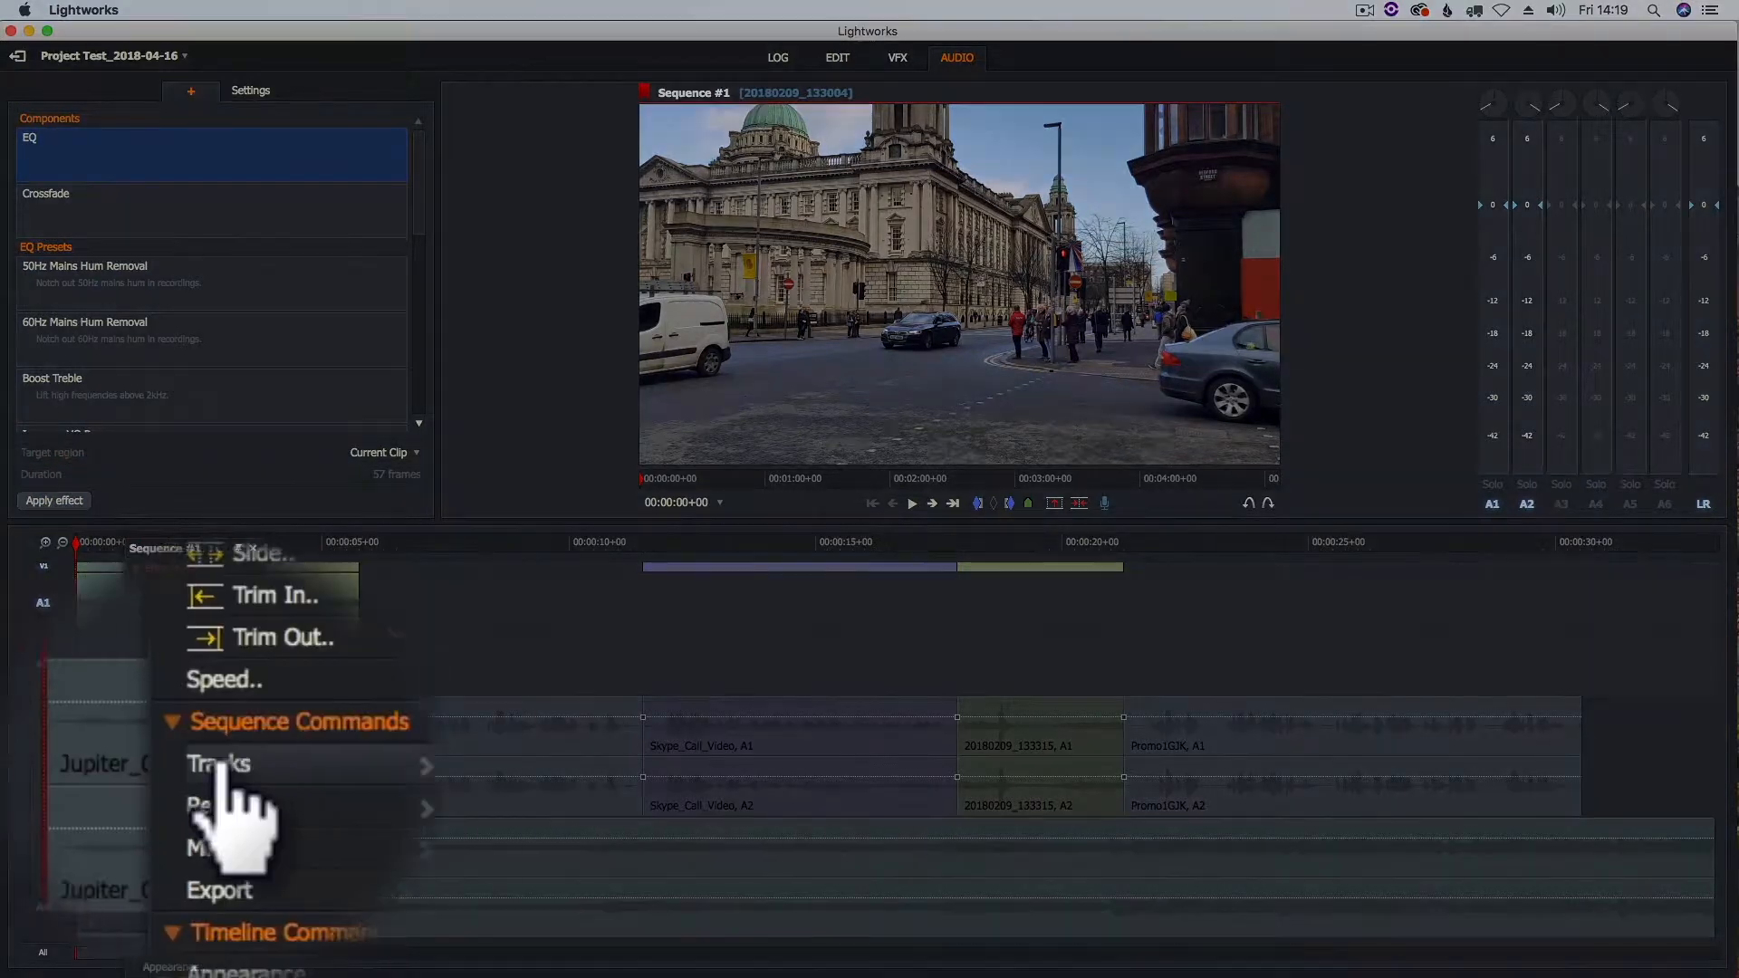
pyautogui.click(220, 766)
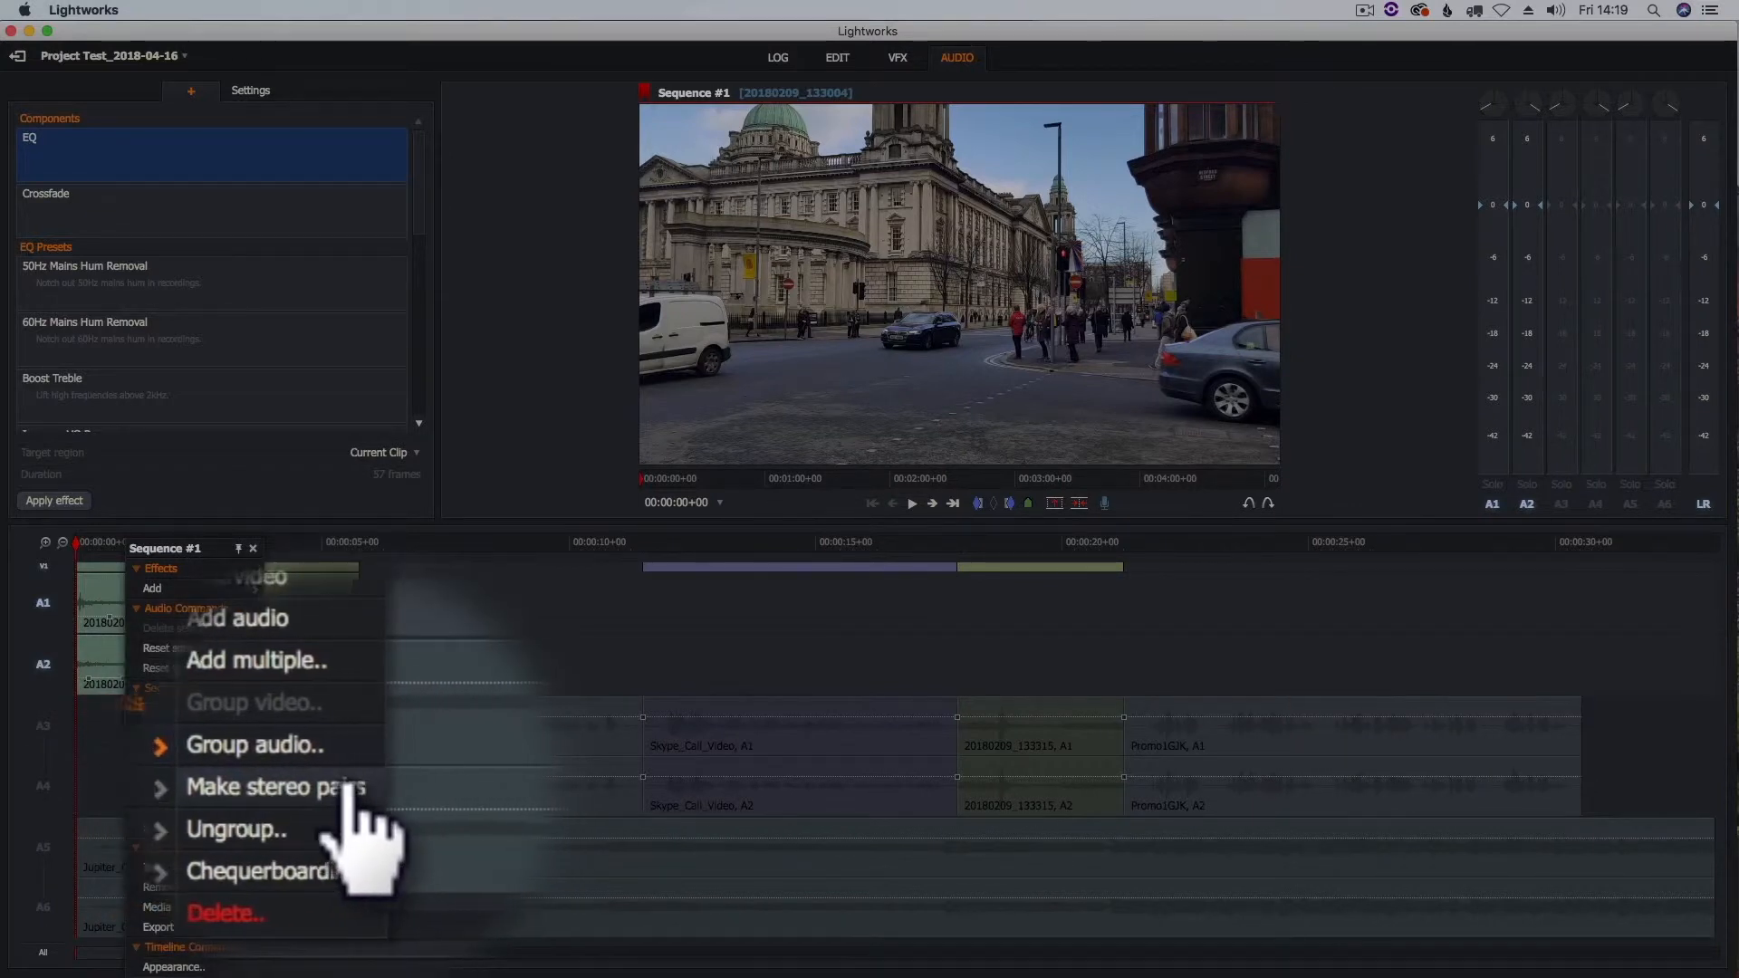
pyautogui.click(321, 788)
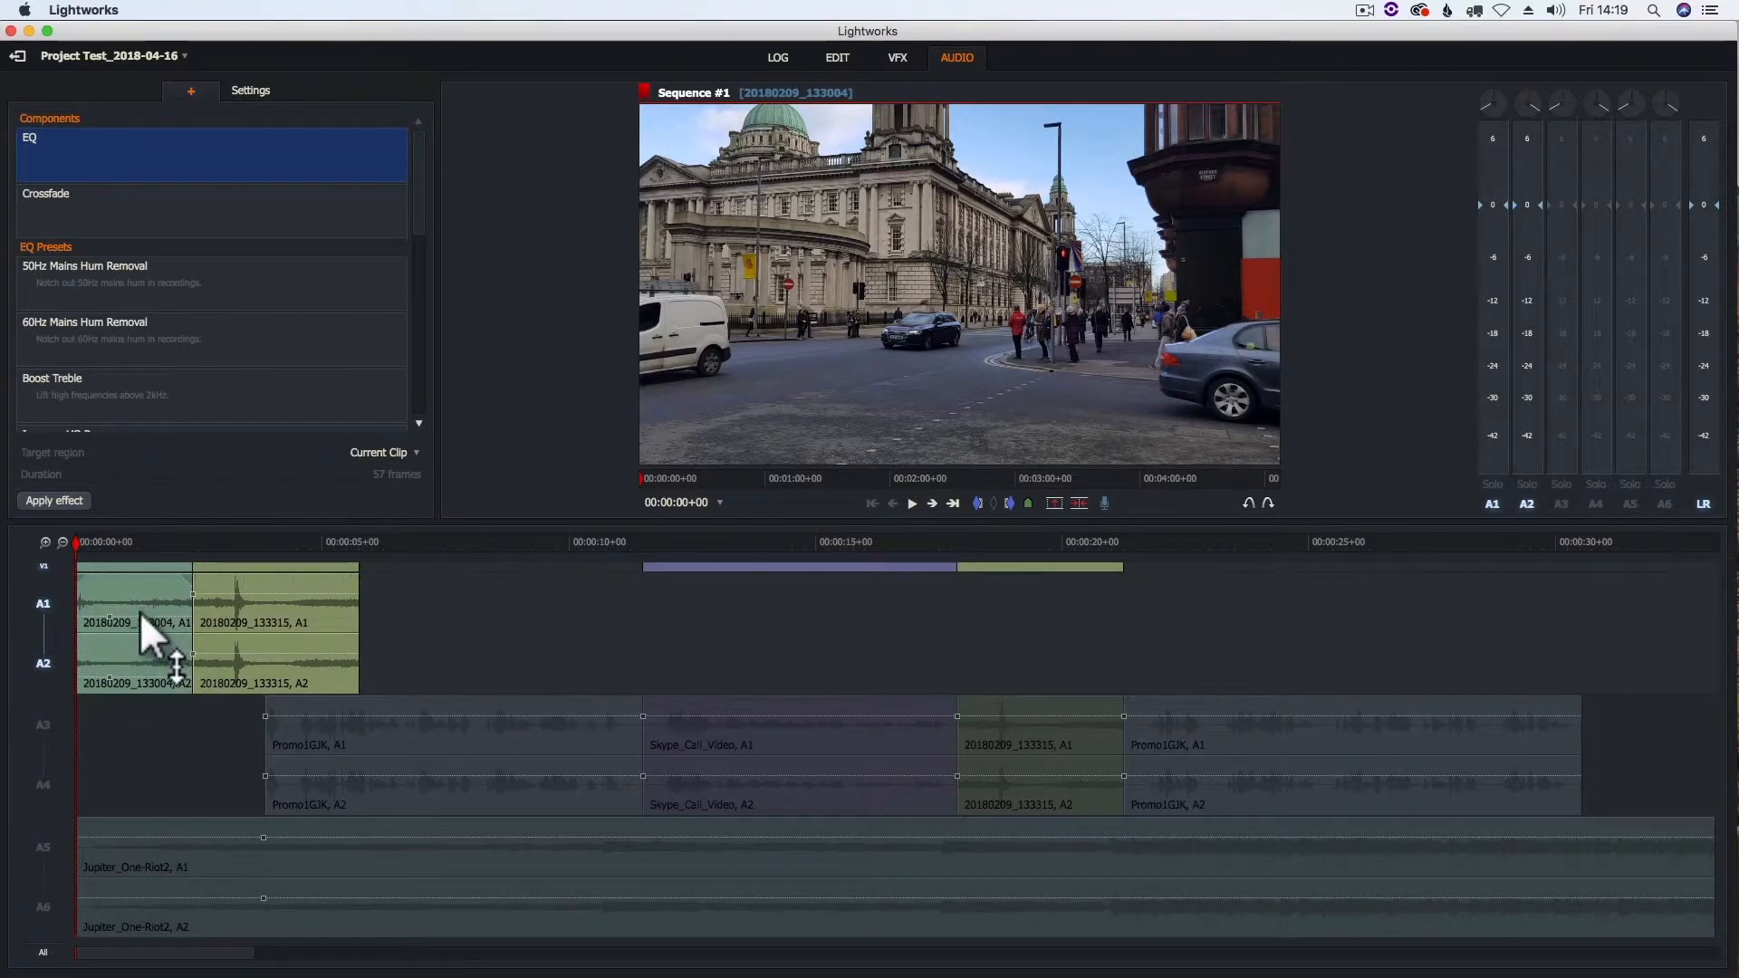
# - Lower the levels of clips 20180209_133004 and 20180209_133315 on the linked A1/A2 tracks
pyautogui.moveTo(106, 612)
pyautogui.mouseDown()
pyautogui.moveTo(112, 589)
pyautogui.moveTo(114, 614)
pyautogui.mouseUp()
pyautogui.click(222, 601)
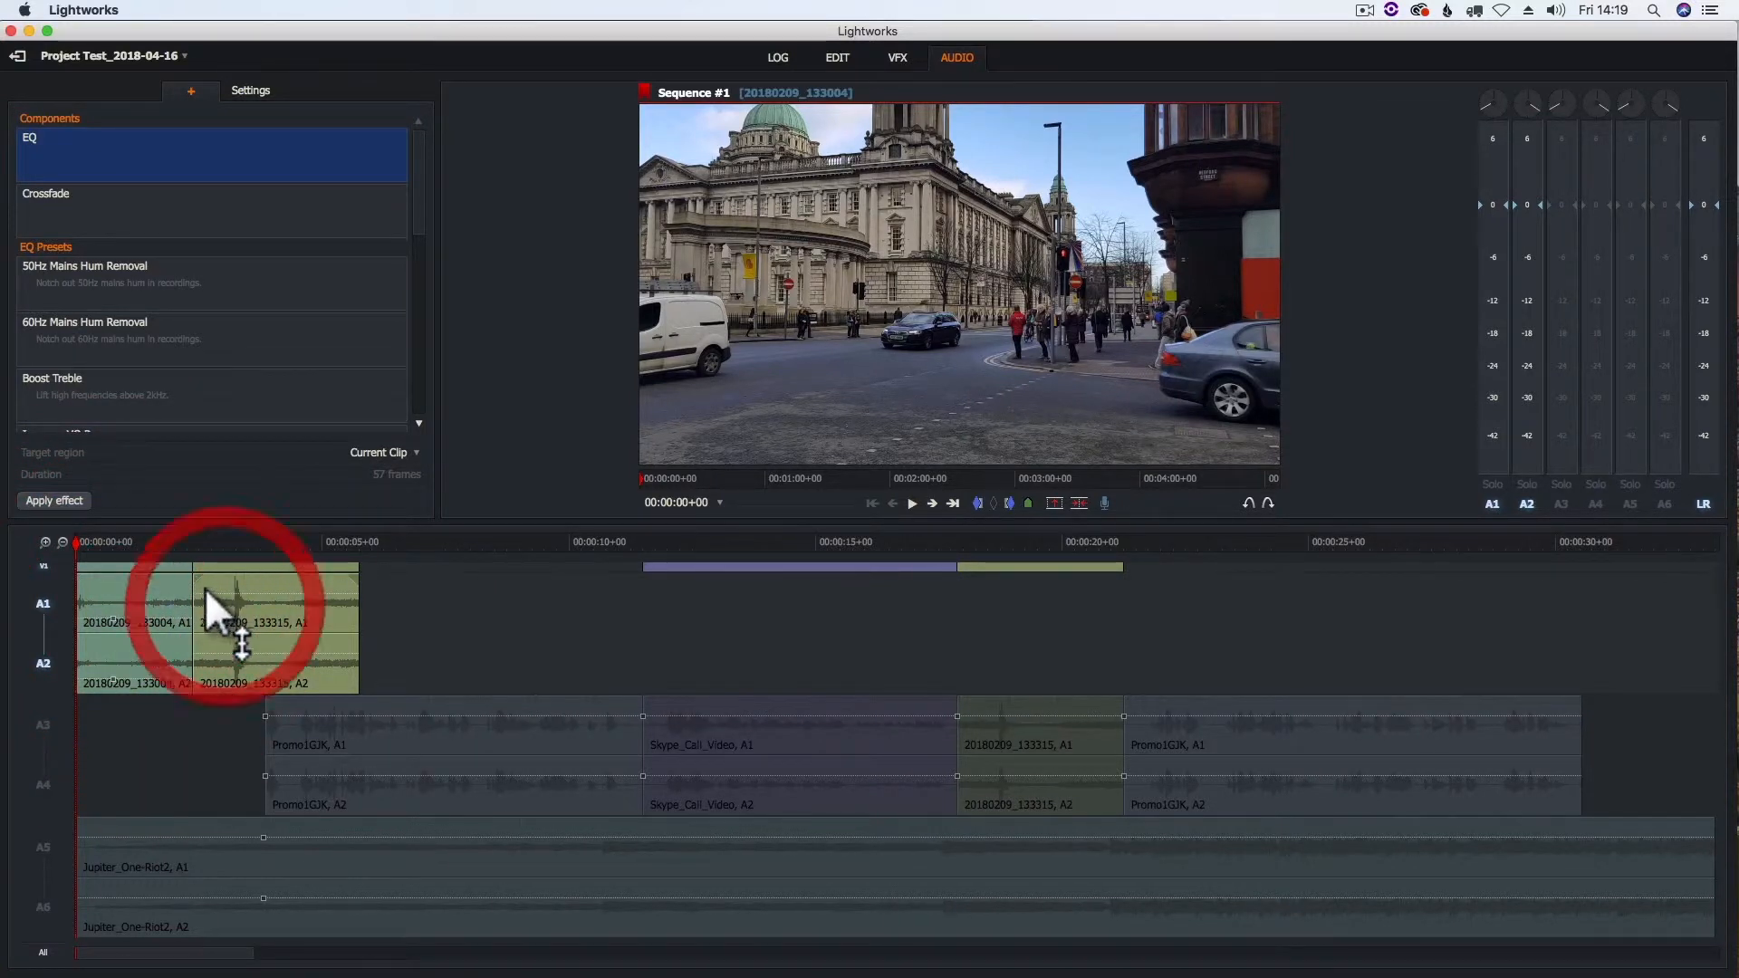
pyautogui.moveTo(209, 600); pyautogui.dragTo(205, 618)
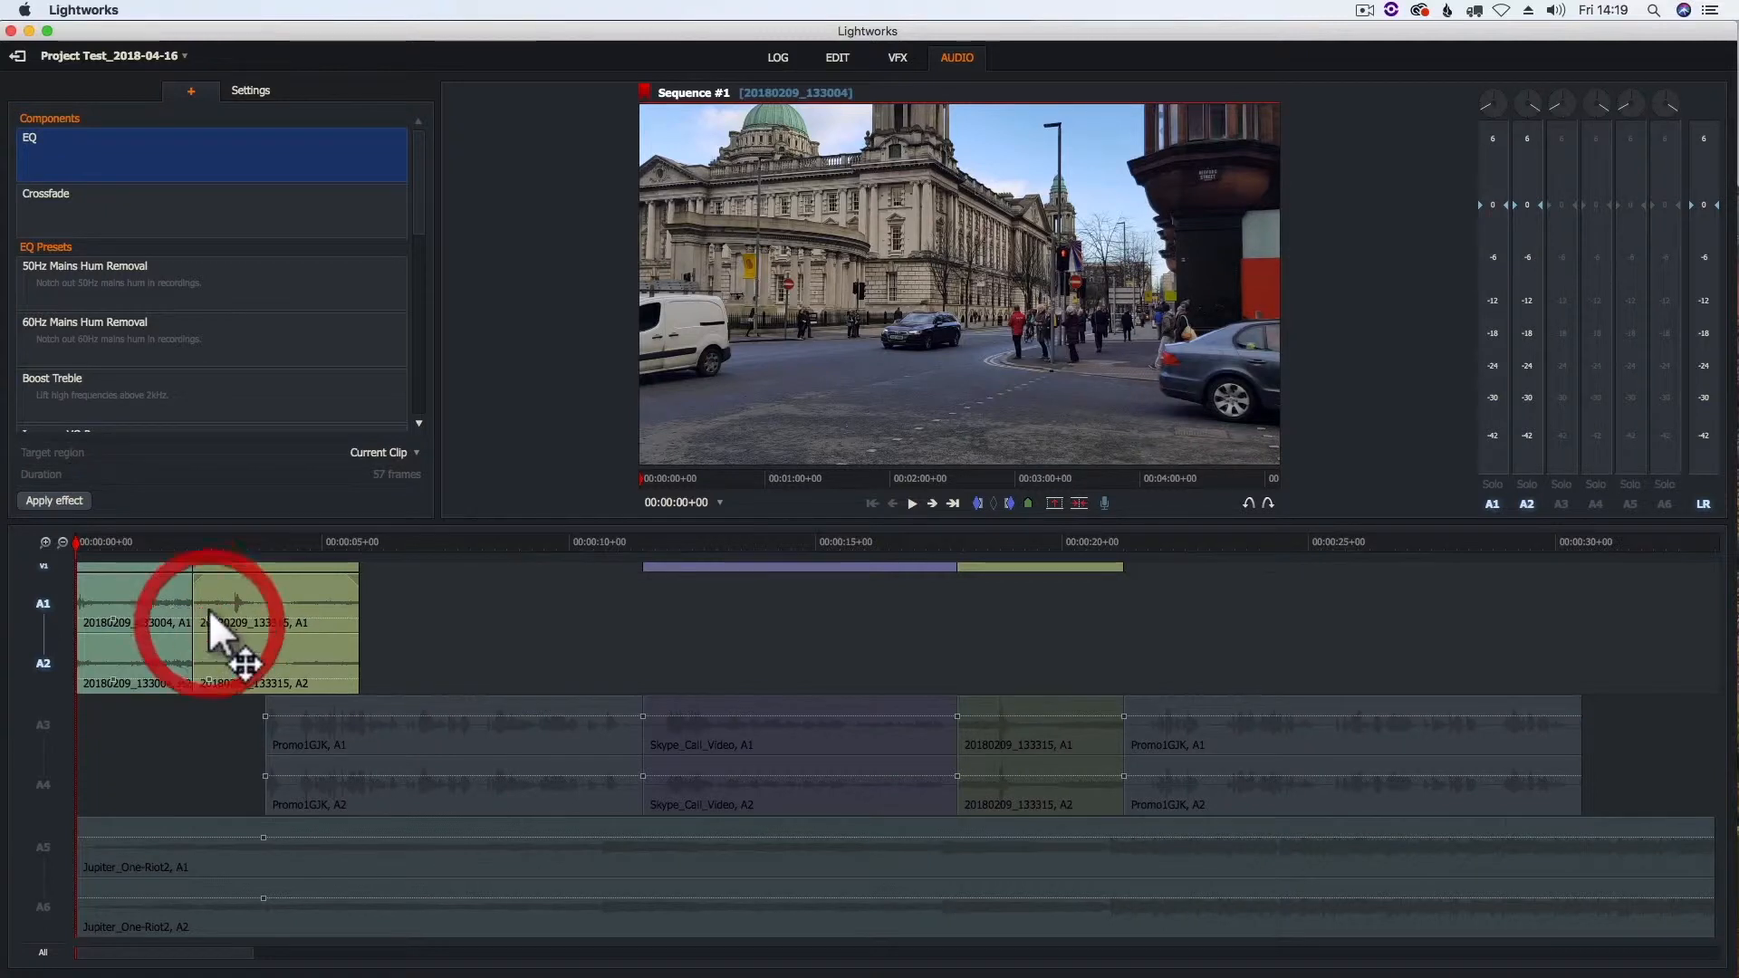
# - Return to the edit workspace, activate audio tracks A3–A6, and play the opening clips from the sequence start
pyautogui.click(839, 57)
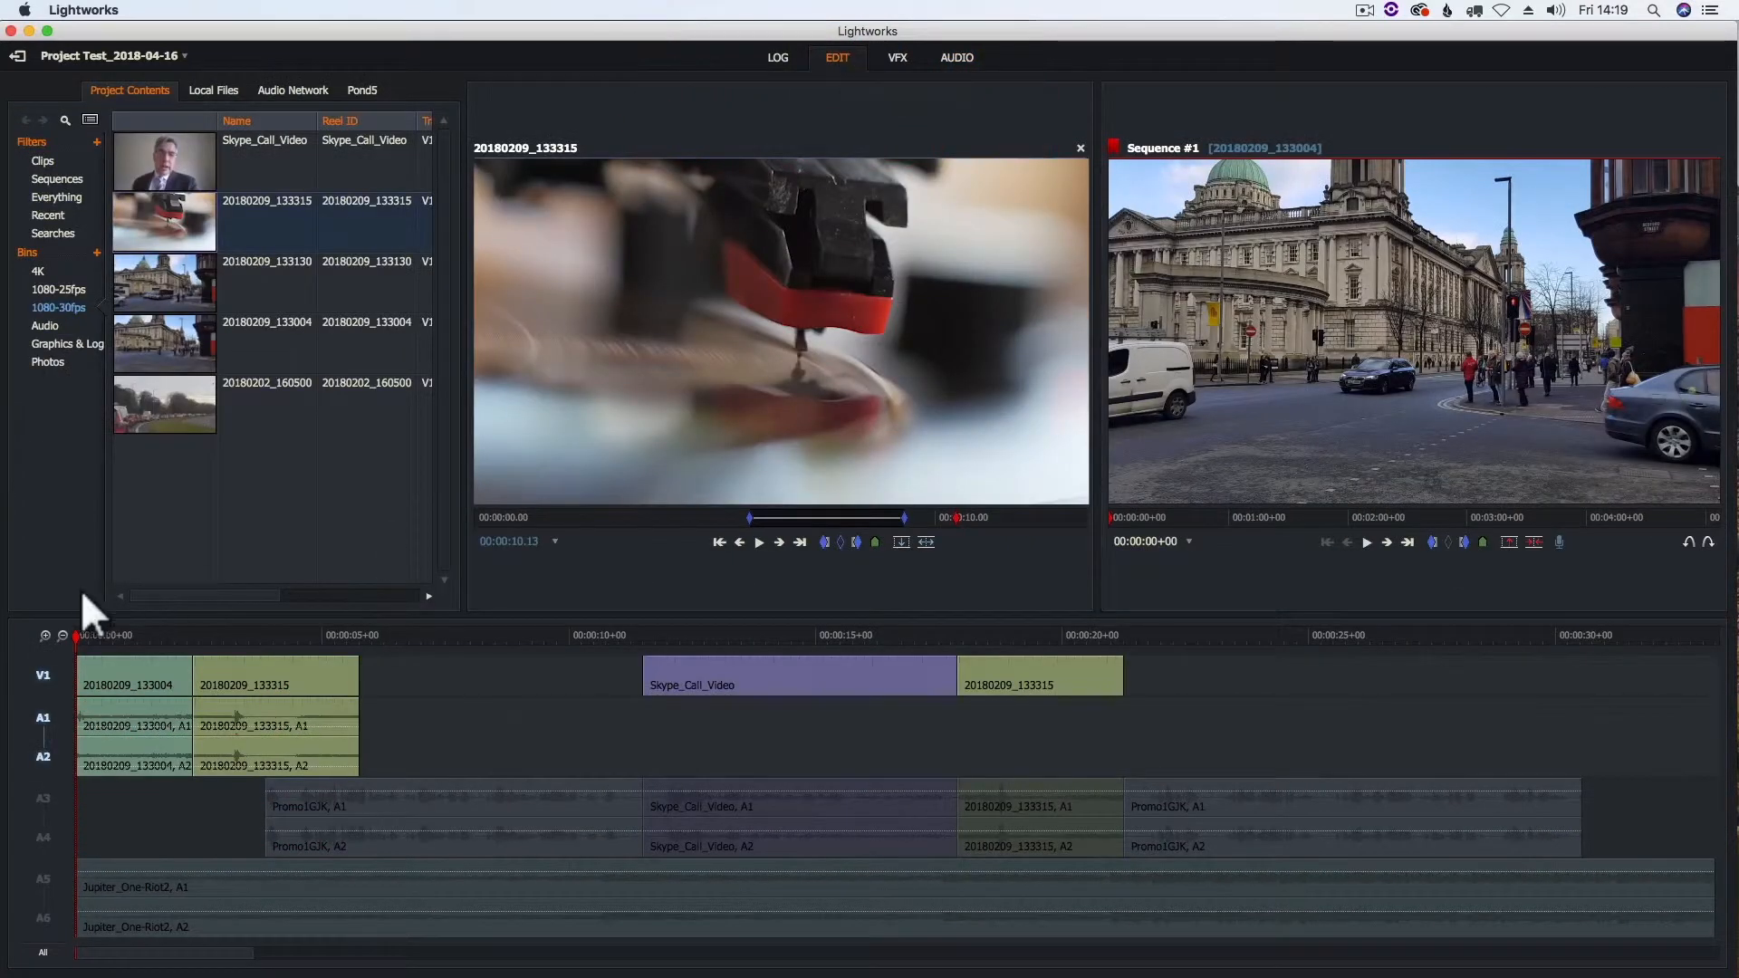
pyautogui.click(43, 804)
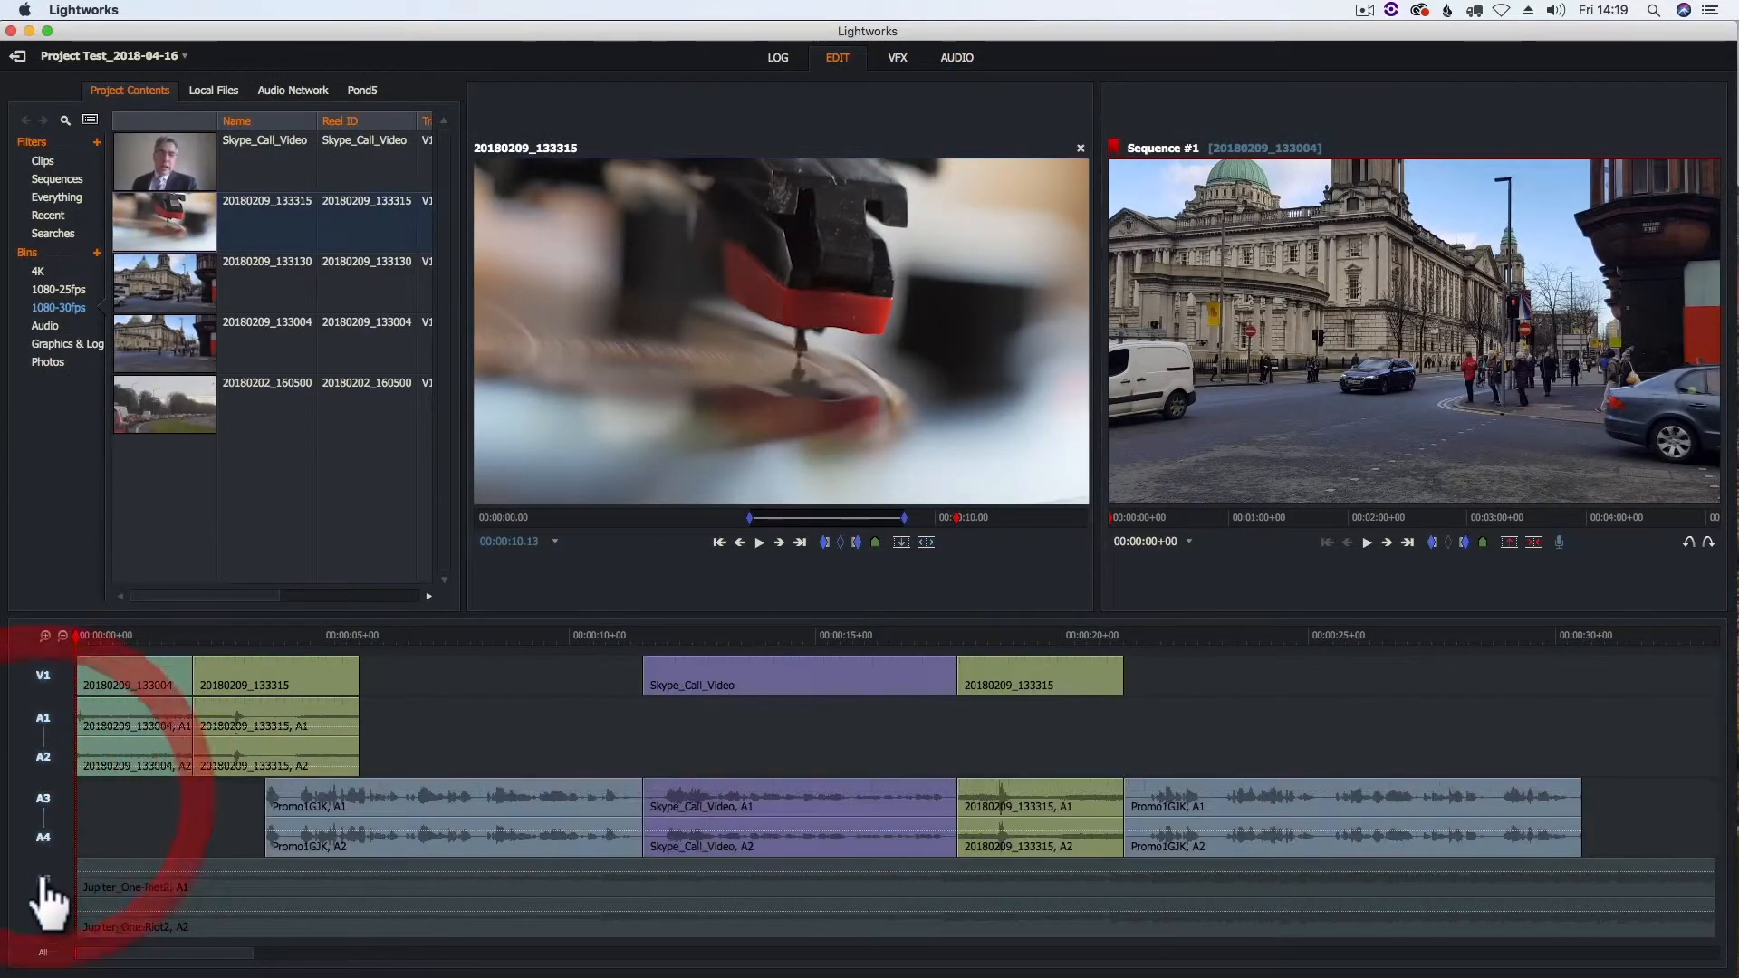
pyautogui.click(43, 893)
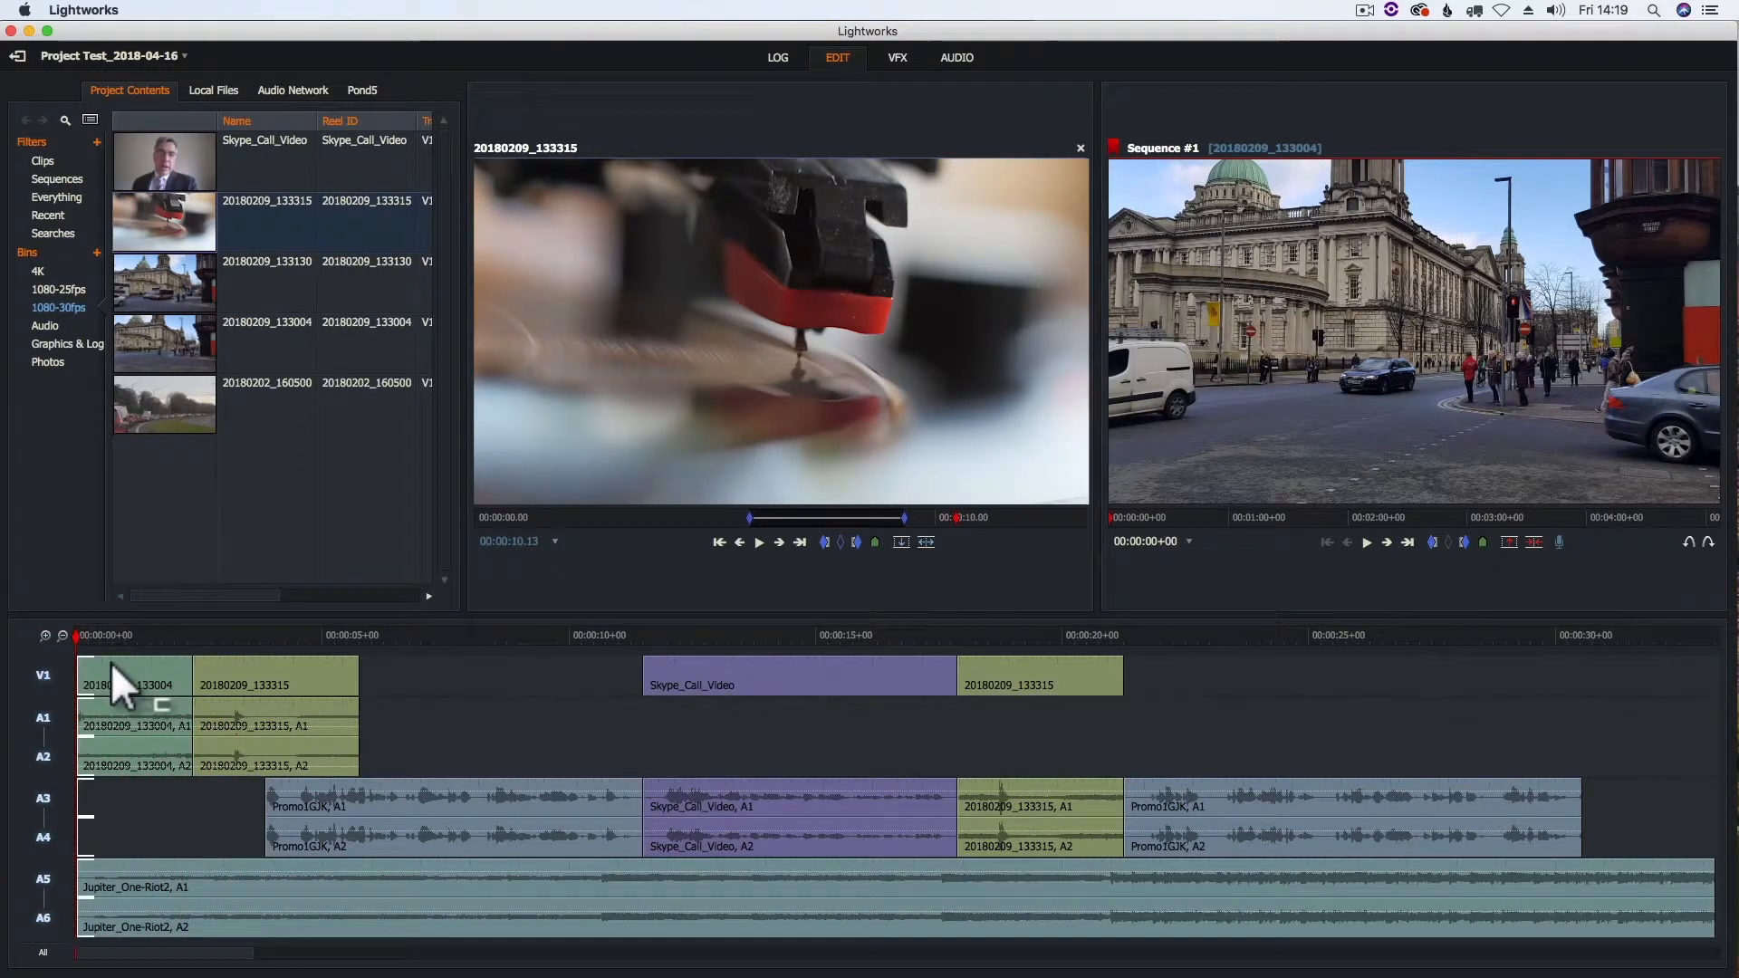
pyautogui.click(1367, 542)
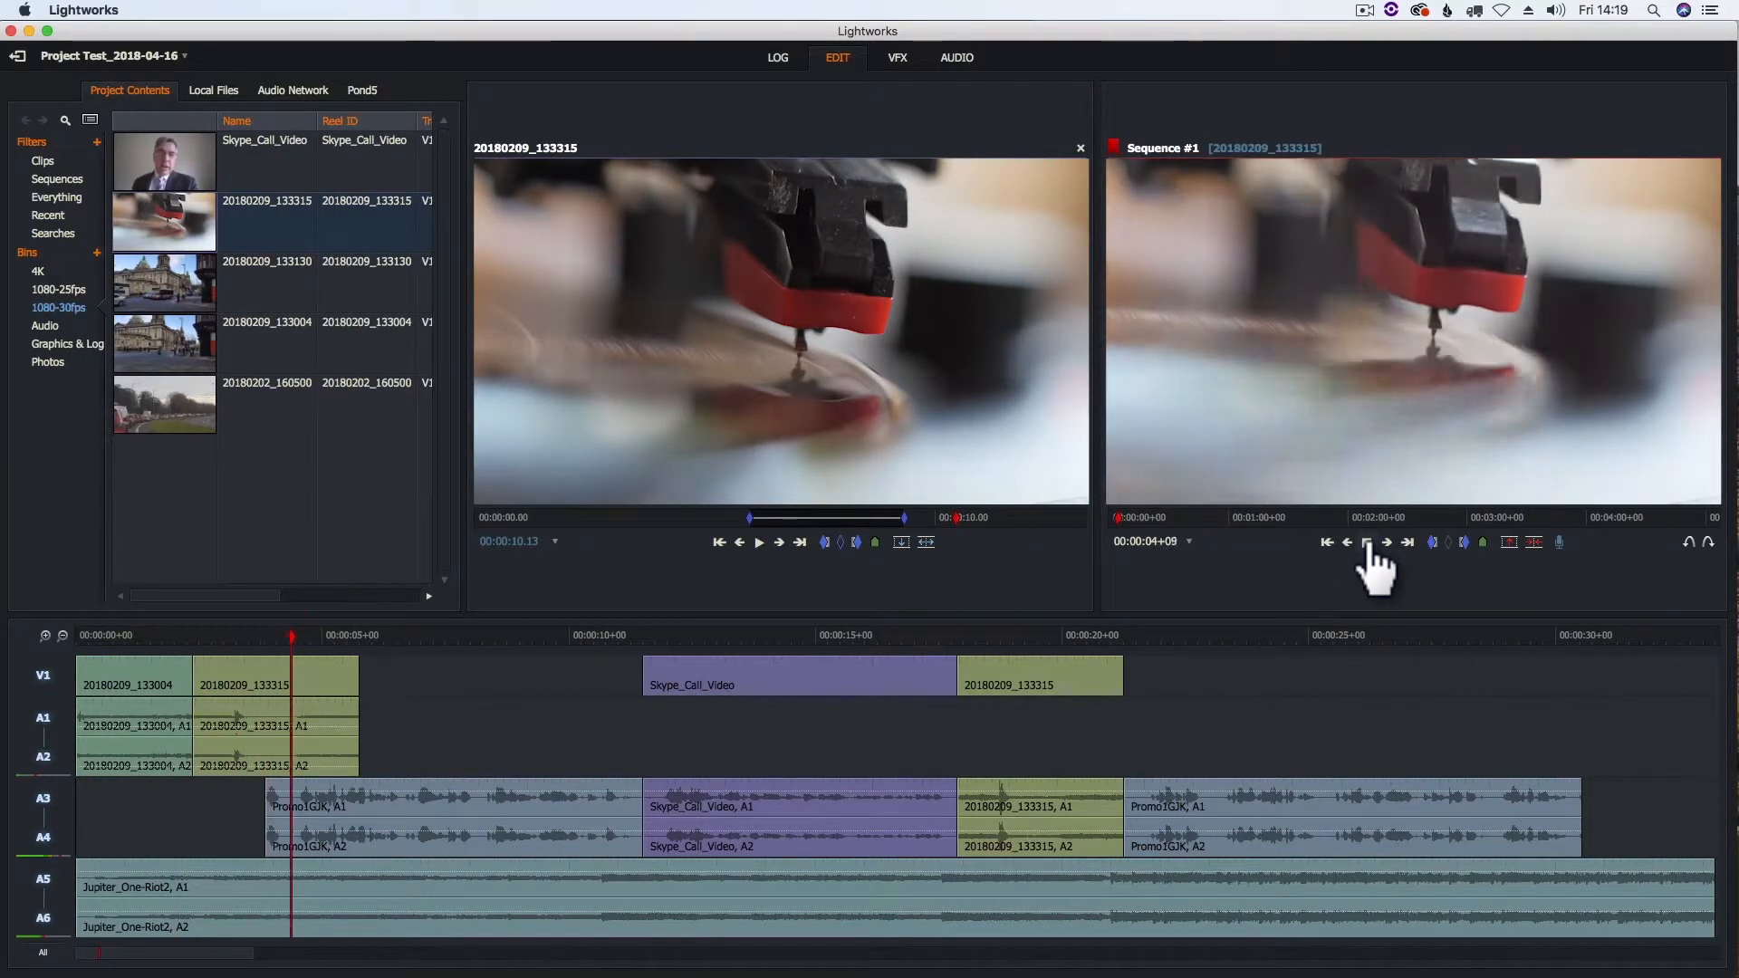
pyautogui.click(1368, 542)
pyautogui.moveTo(420, 634); pyautogui.dragTo(306, 639)
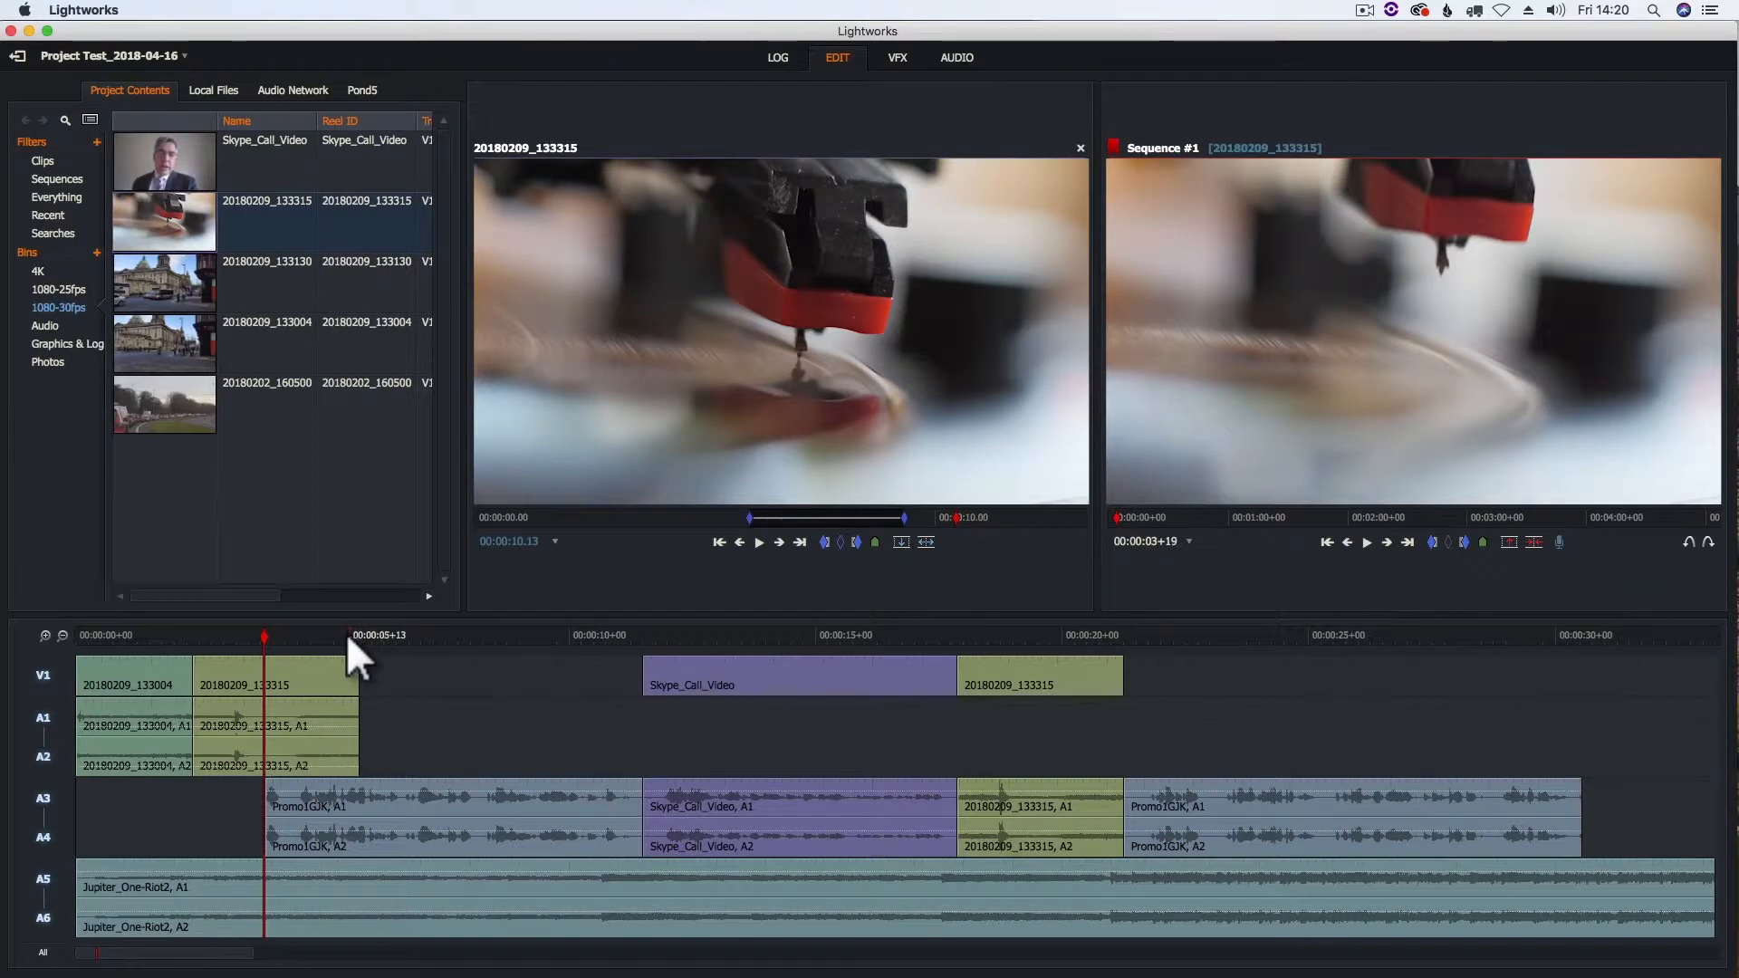
pyautogui.click(330, 634)
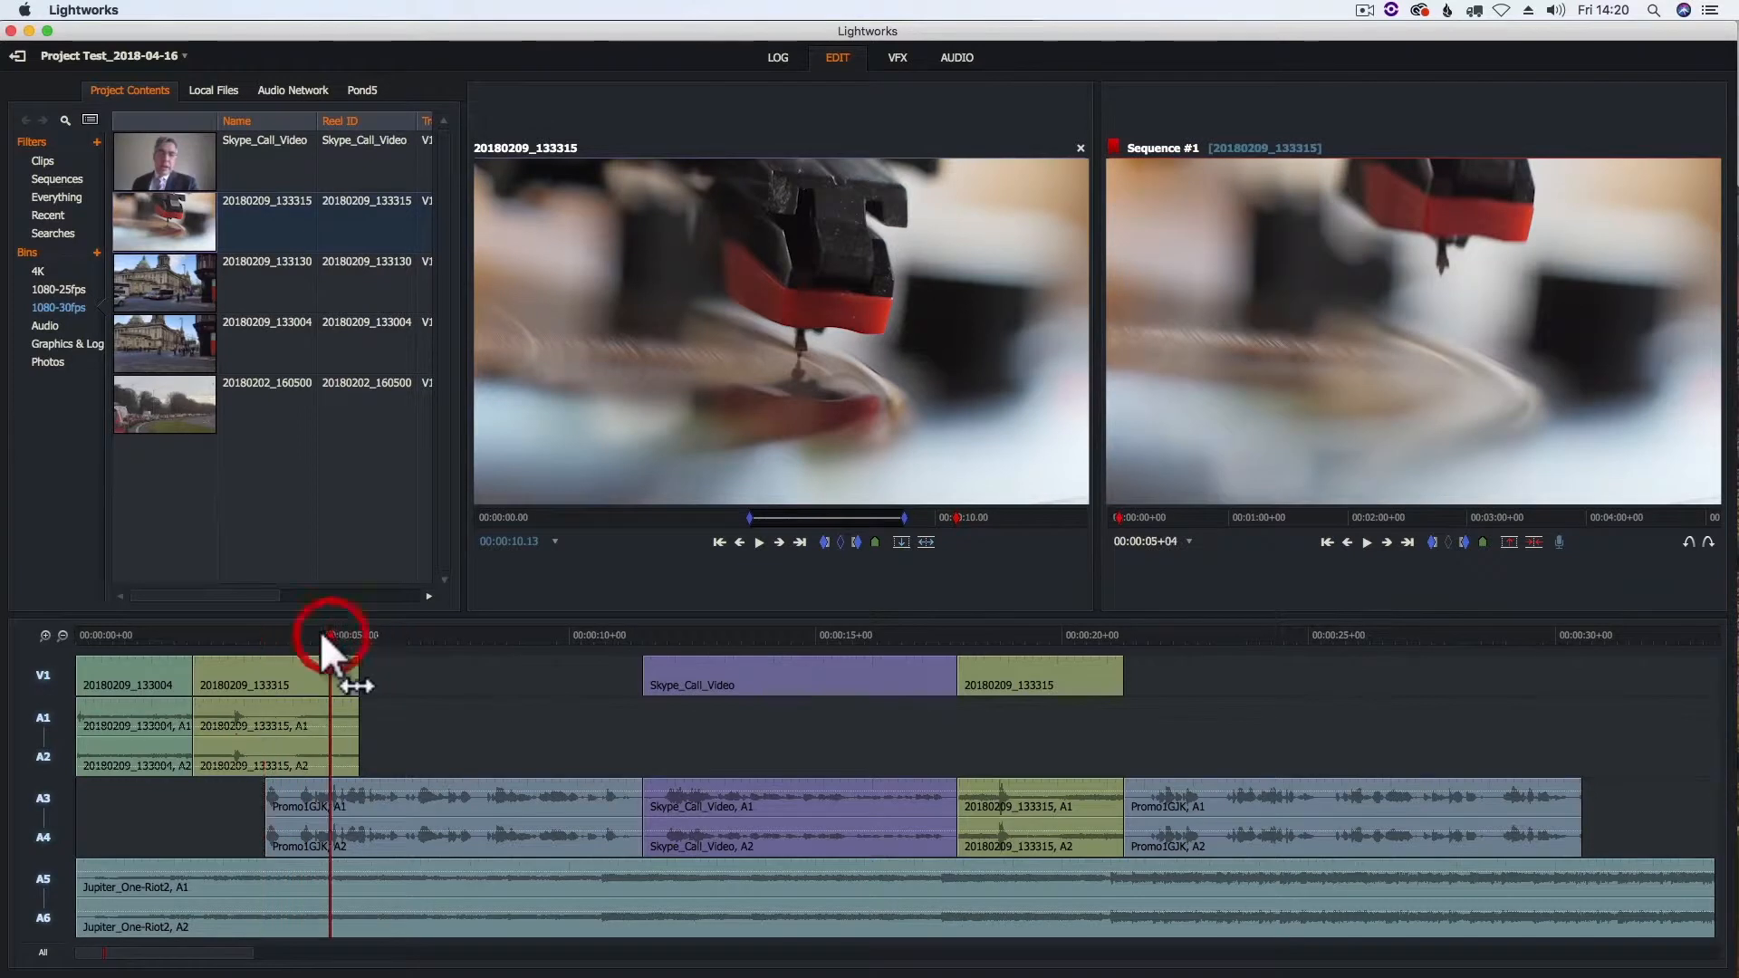
# - Deactivate tracks A3–A6 and mark the V1 gap between 20180209_133315 and Skype_Call_Video, from 00:00:05+18 to 00:00:11+12
pyautogui.click(41, 800)
pyautogui.click(45, 898)
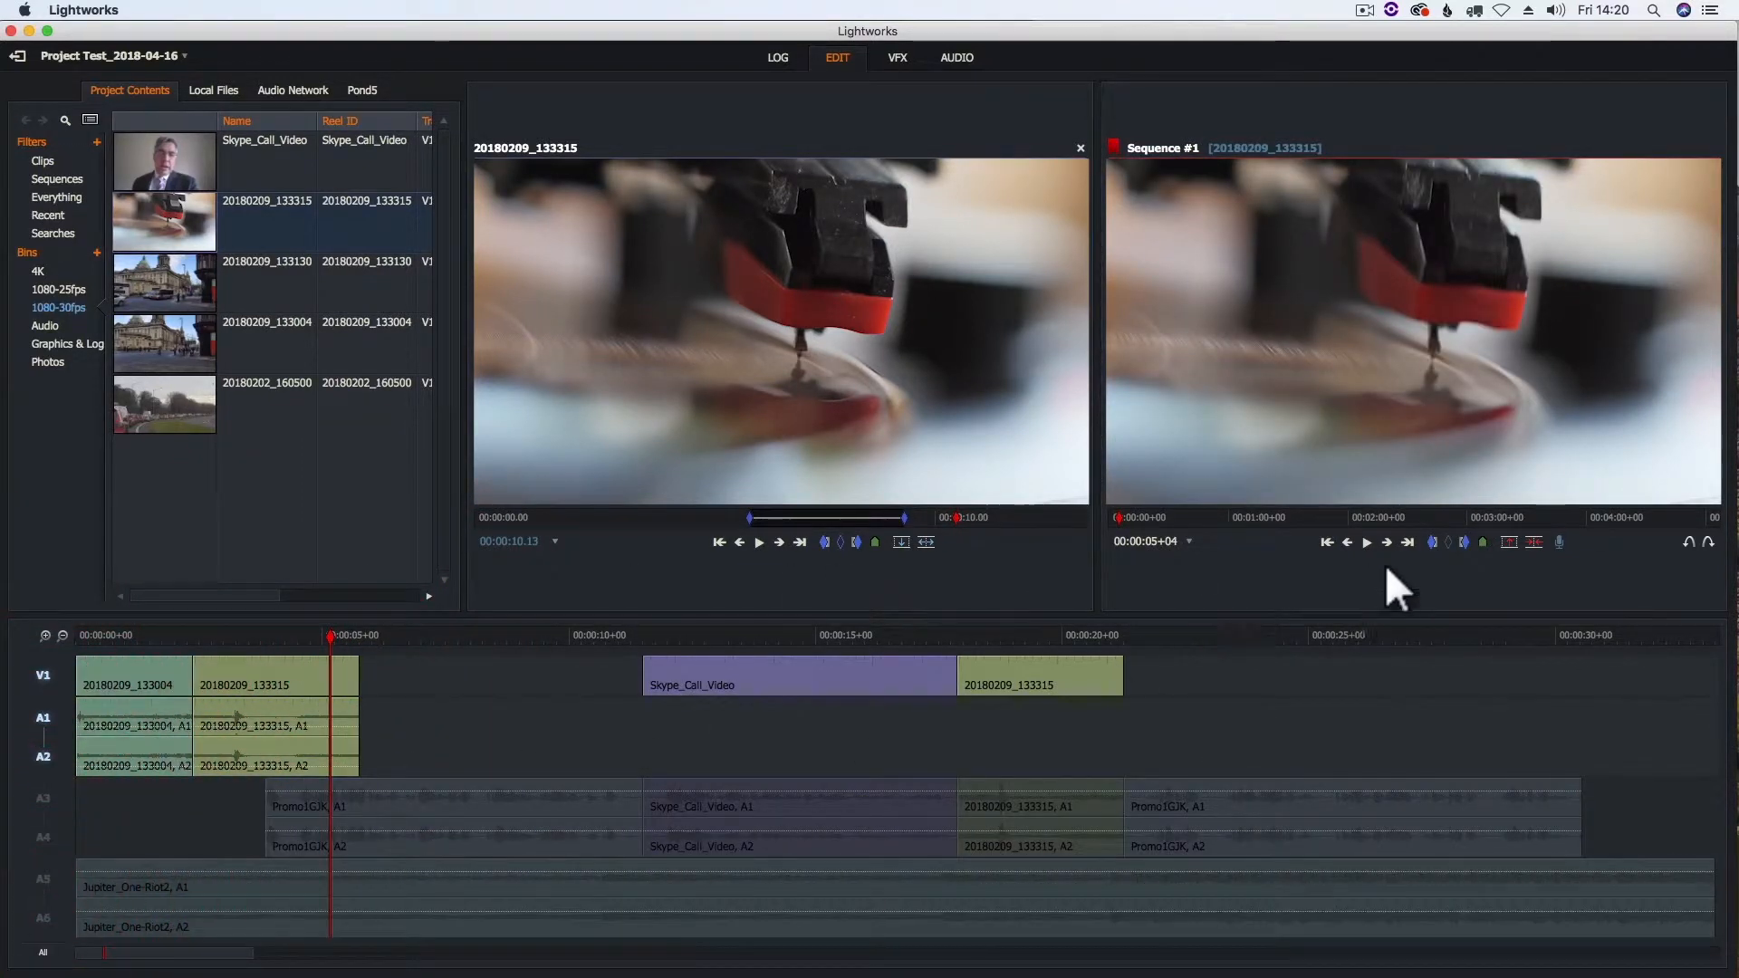
pyautogui.click(1409, 543)
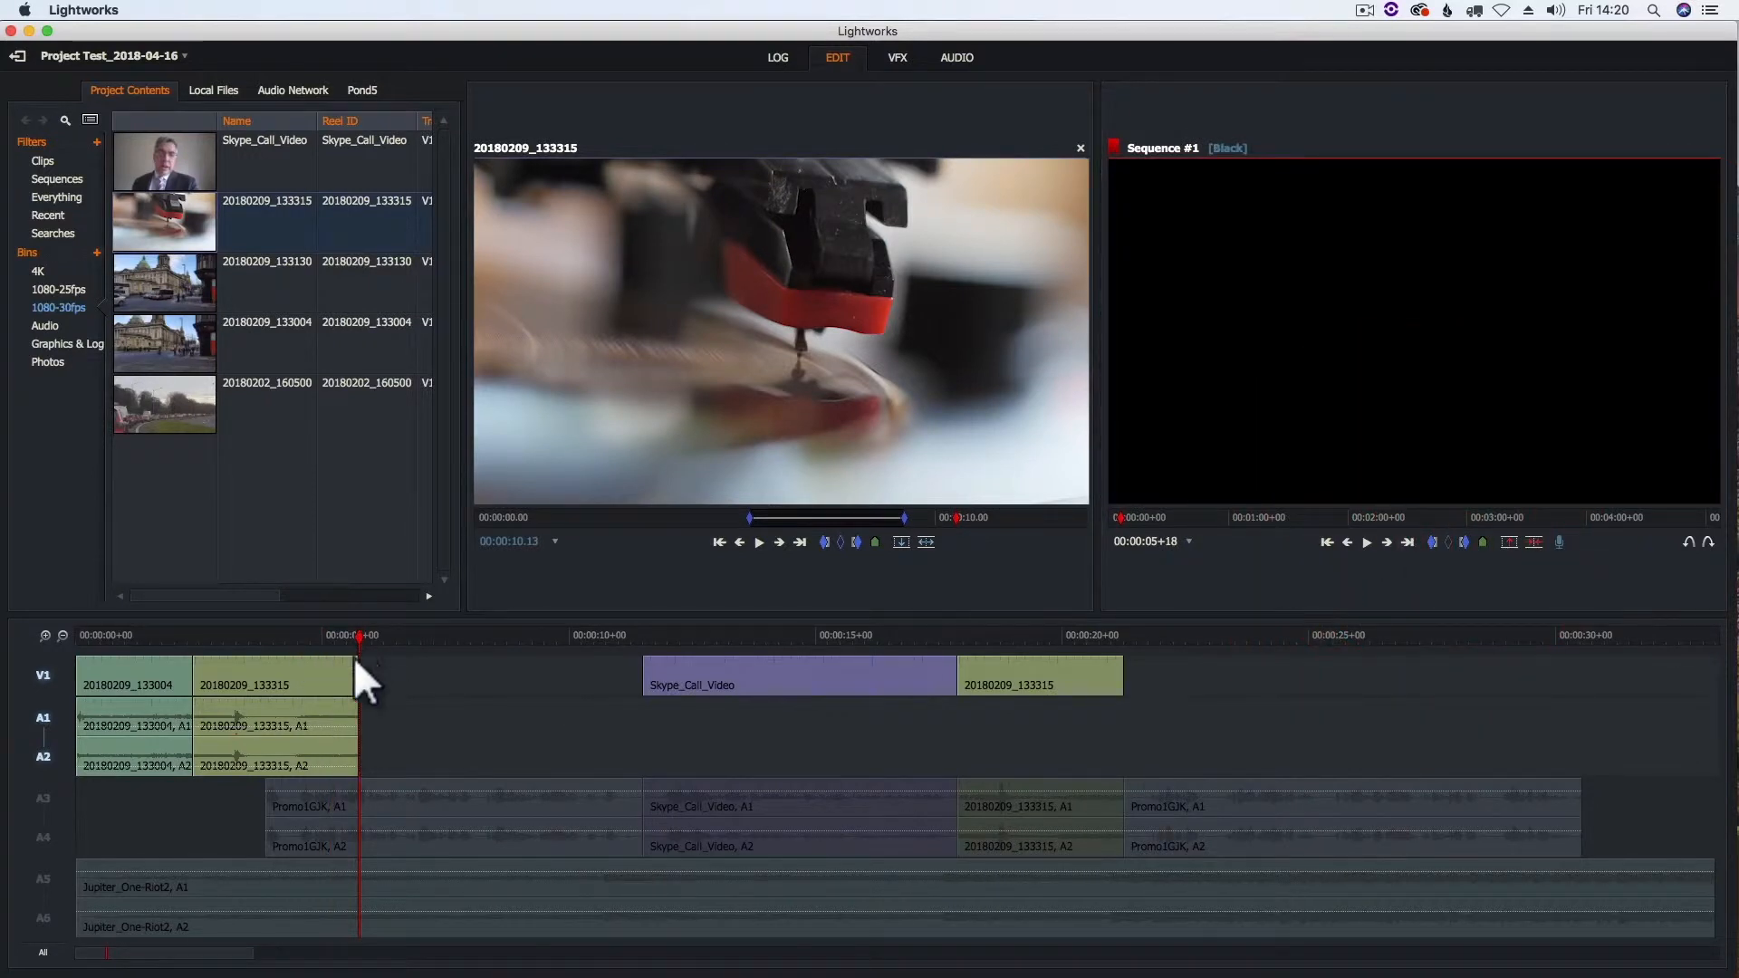
pyautogui.click(1431, 542)
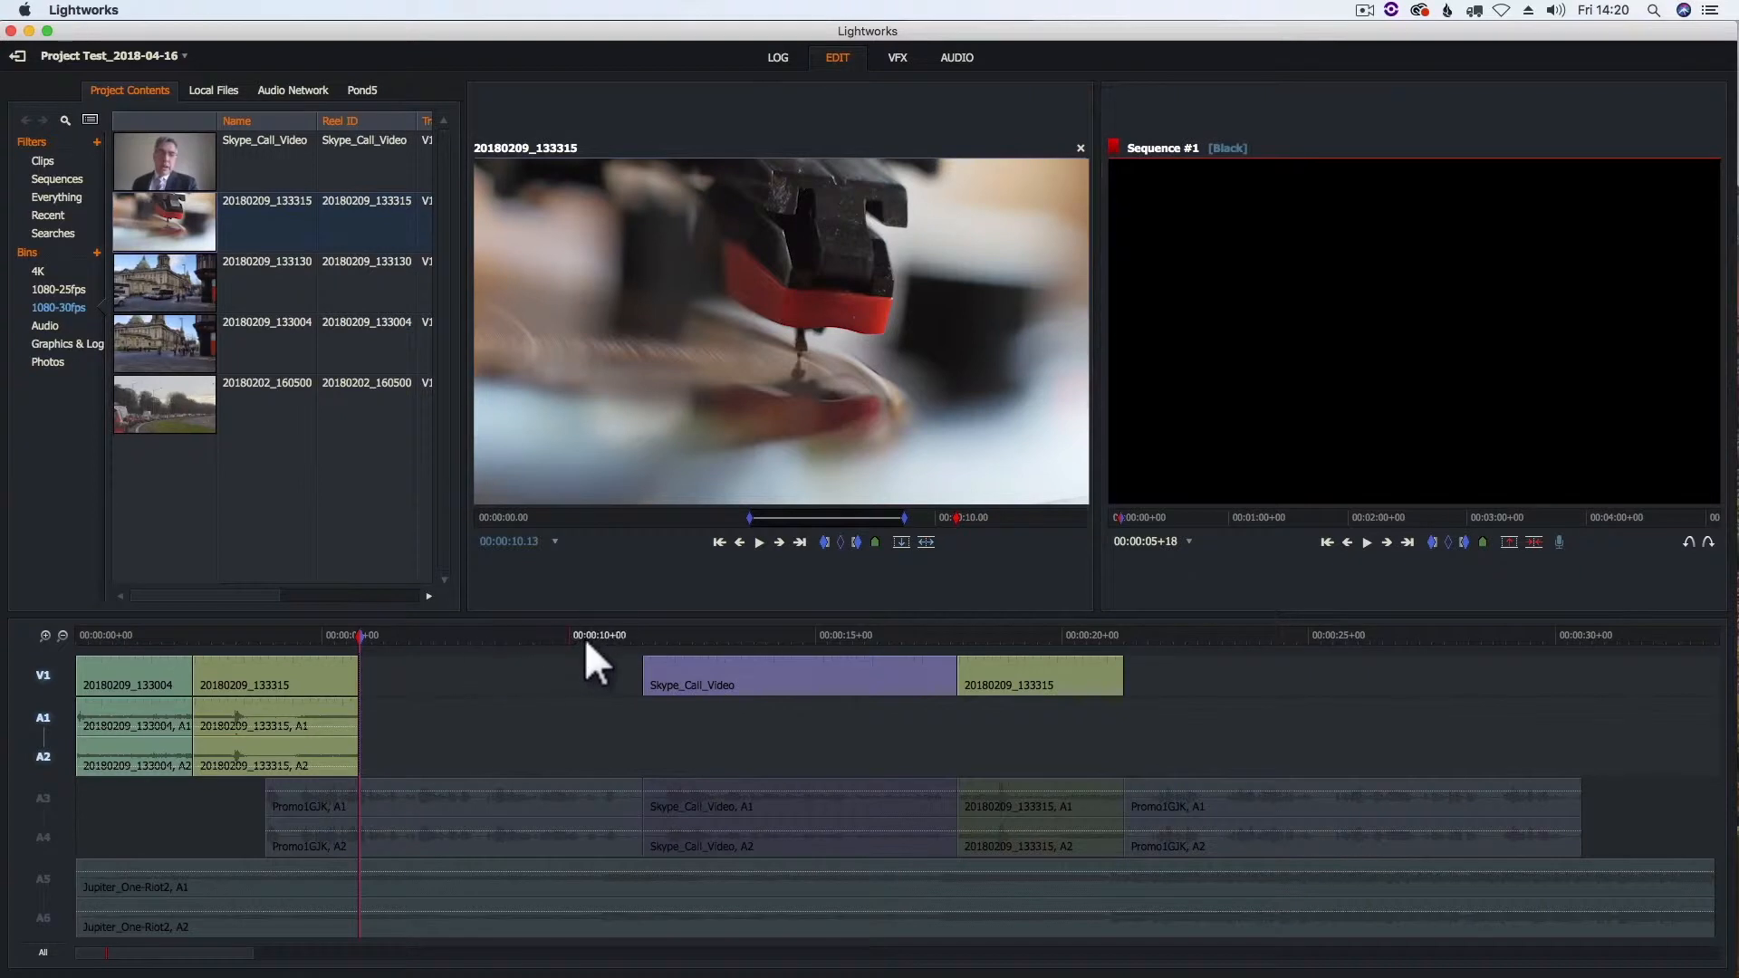
pyautogui.click(632, 634)
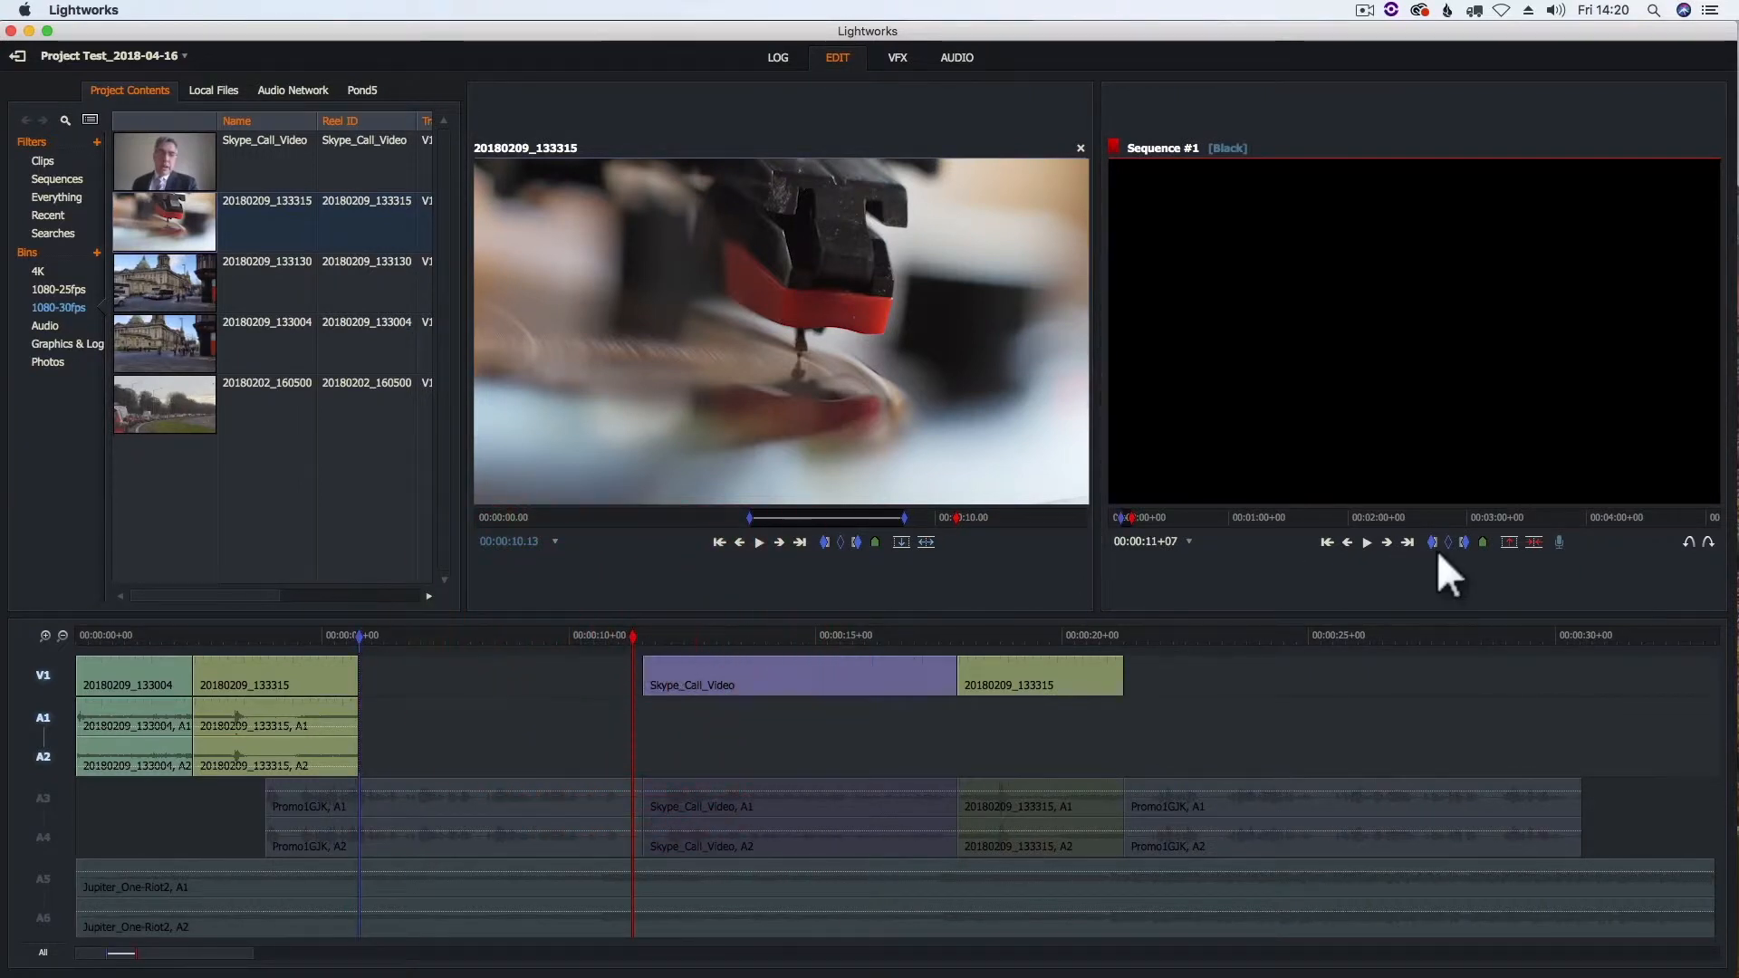
pyautogui.click(1406, 542)
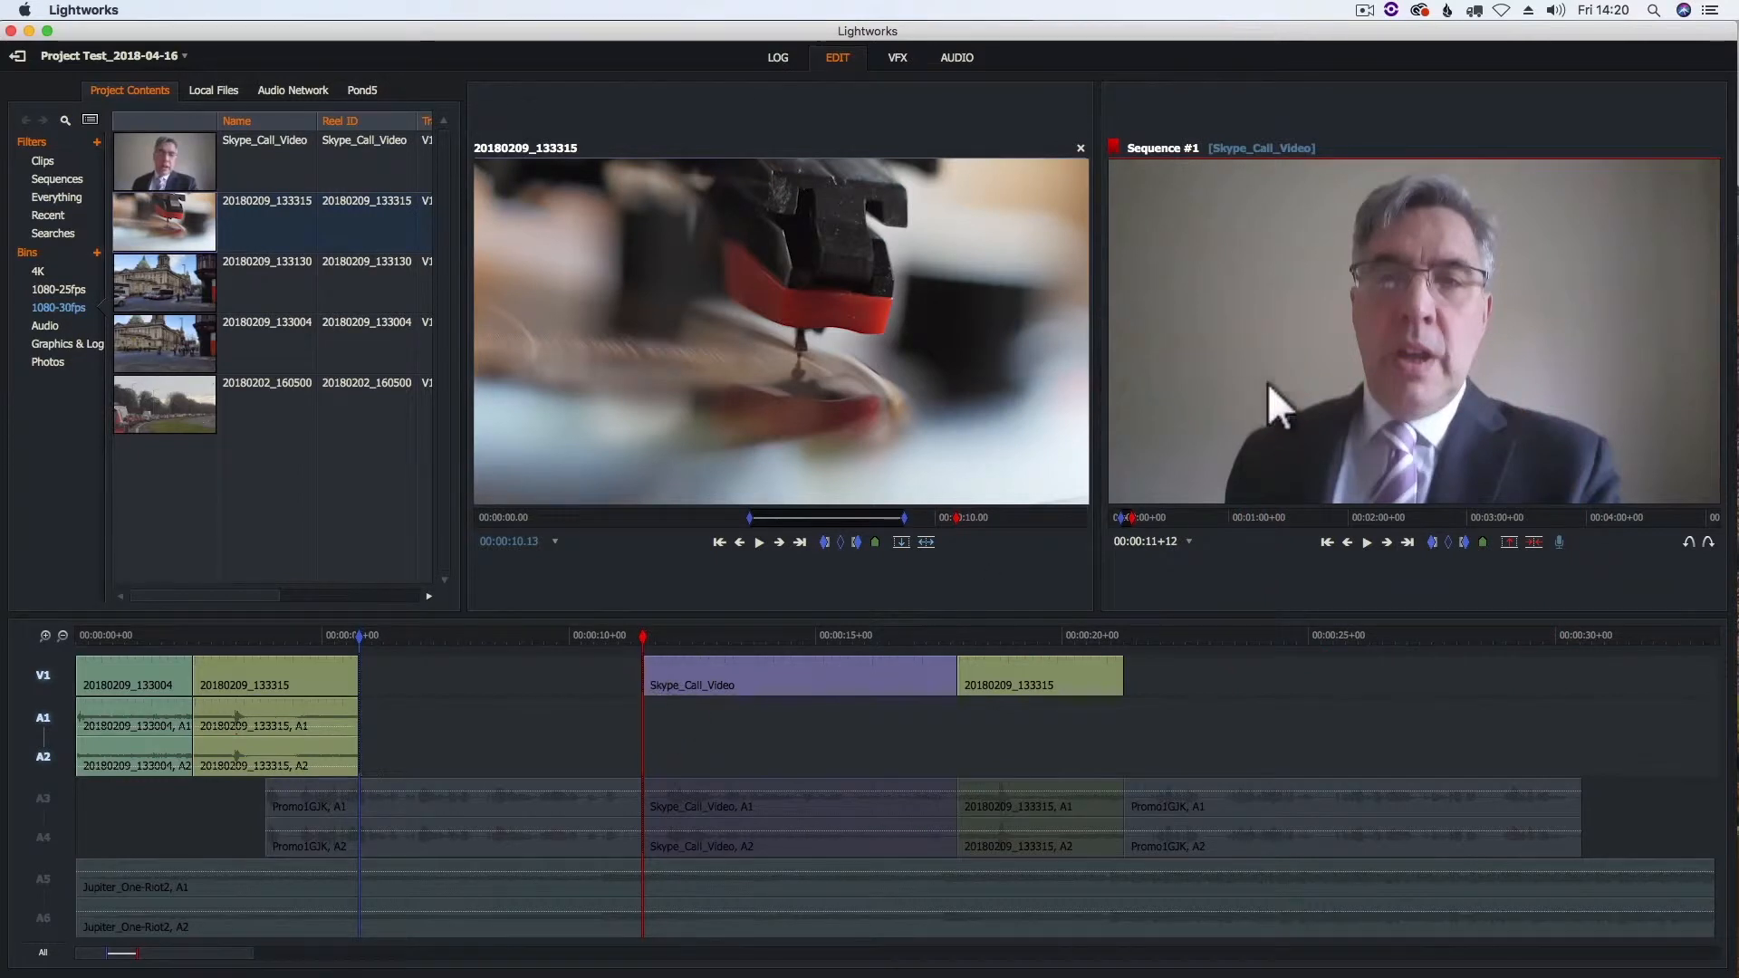
pyautogui.click(1465, 542)
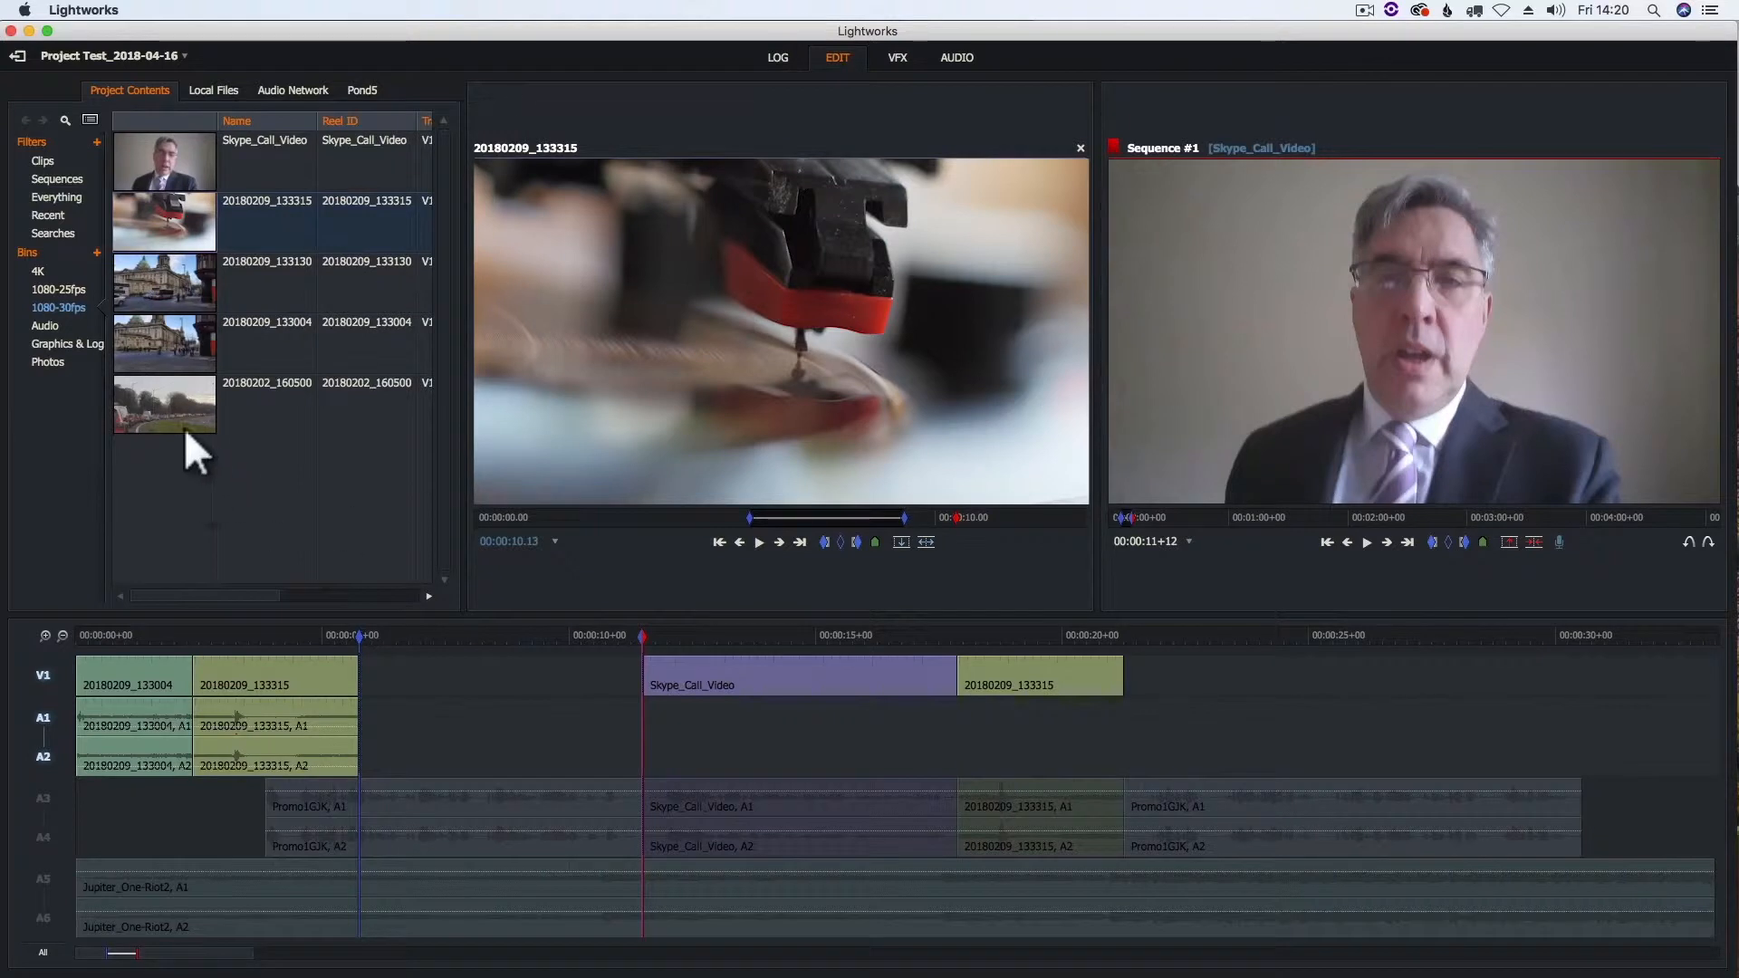
# - Open clip 20180202_160500 from the 1080-30fps bin and mark its in point at 00:00:02.27
pyautogui.click(167, 395)
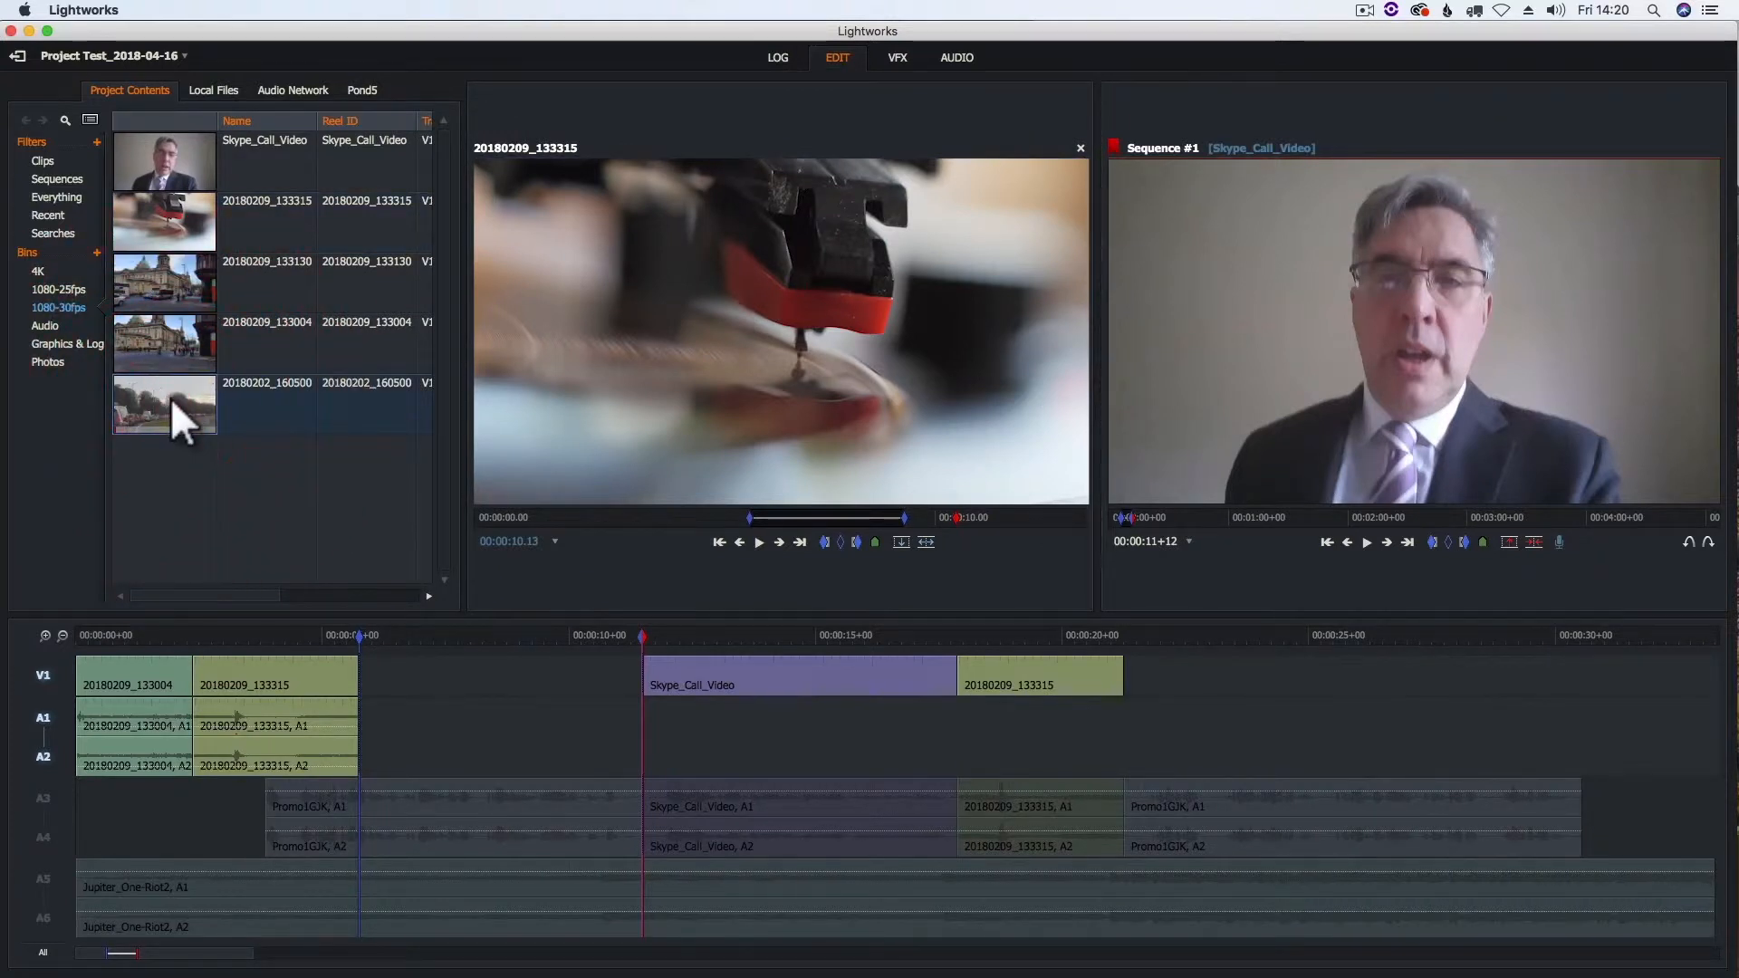
pyautogui.moveTo(498, 518); pyautogui.dragTo(682, 518)
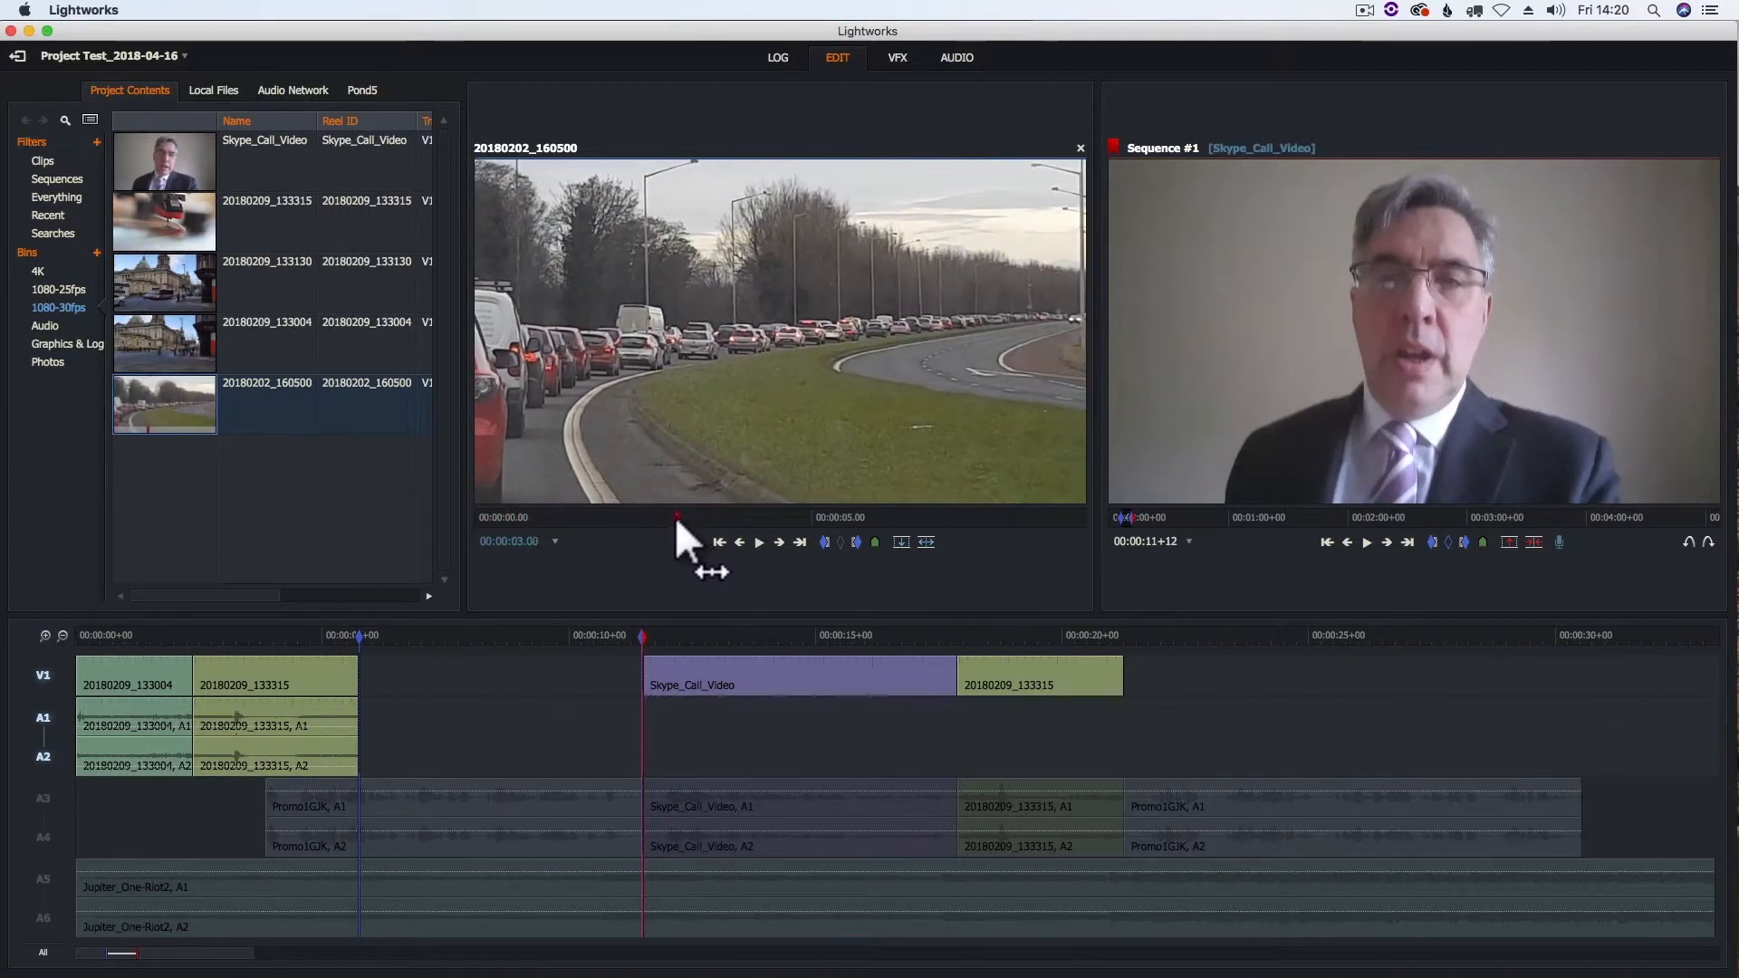
pyautogui.click(671, 518)
pyautogui.click(825, 543)
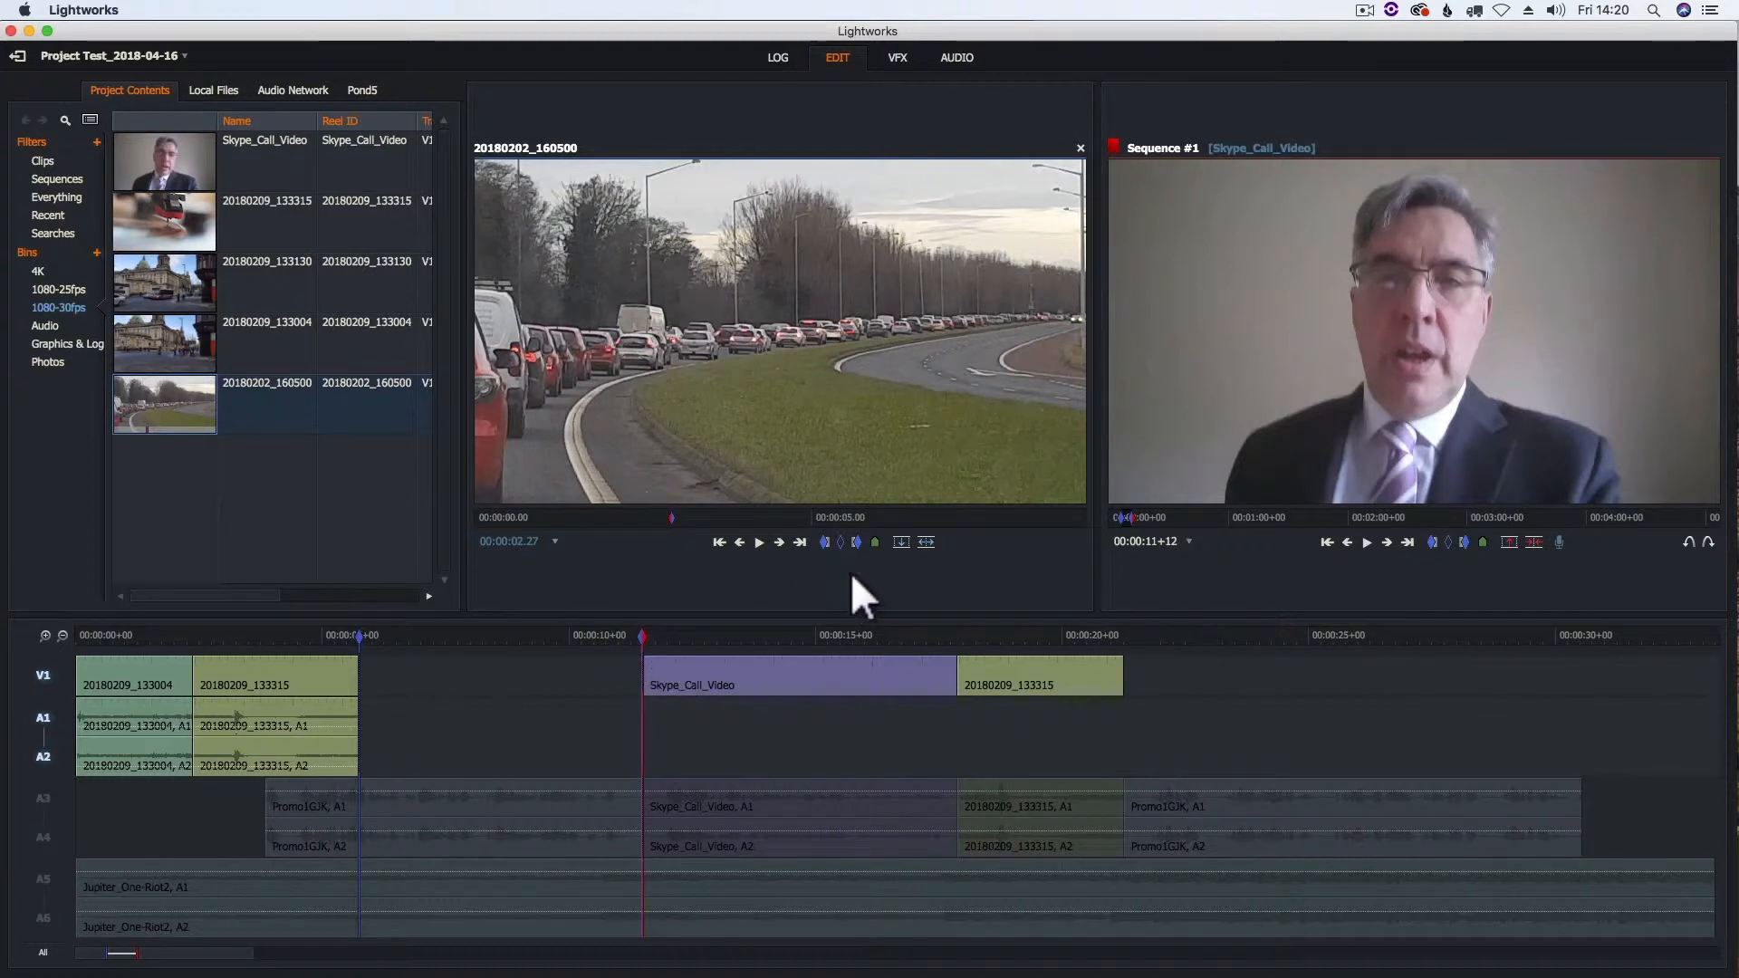
# - Try filling the marked sequence gap with clip 20180202_160500, and undo the placement
pyautogui.click(901, 544)
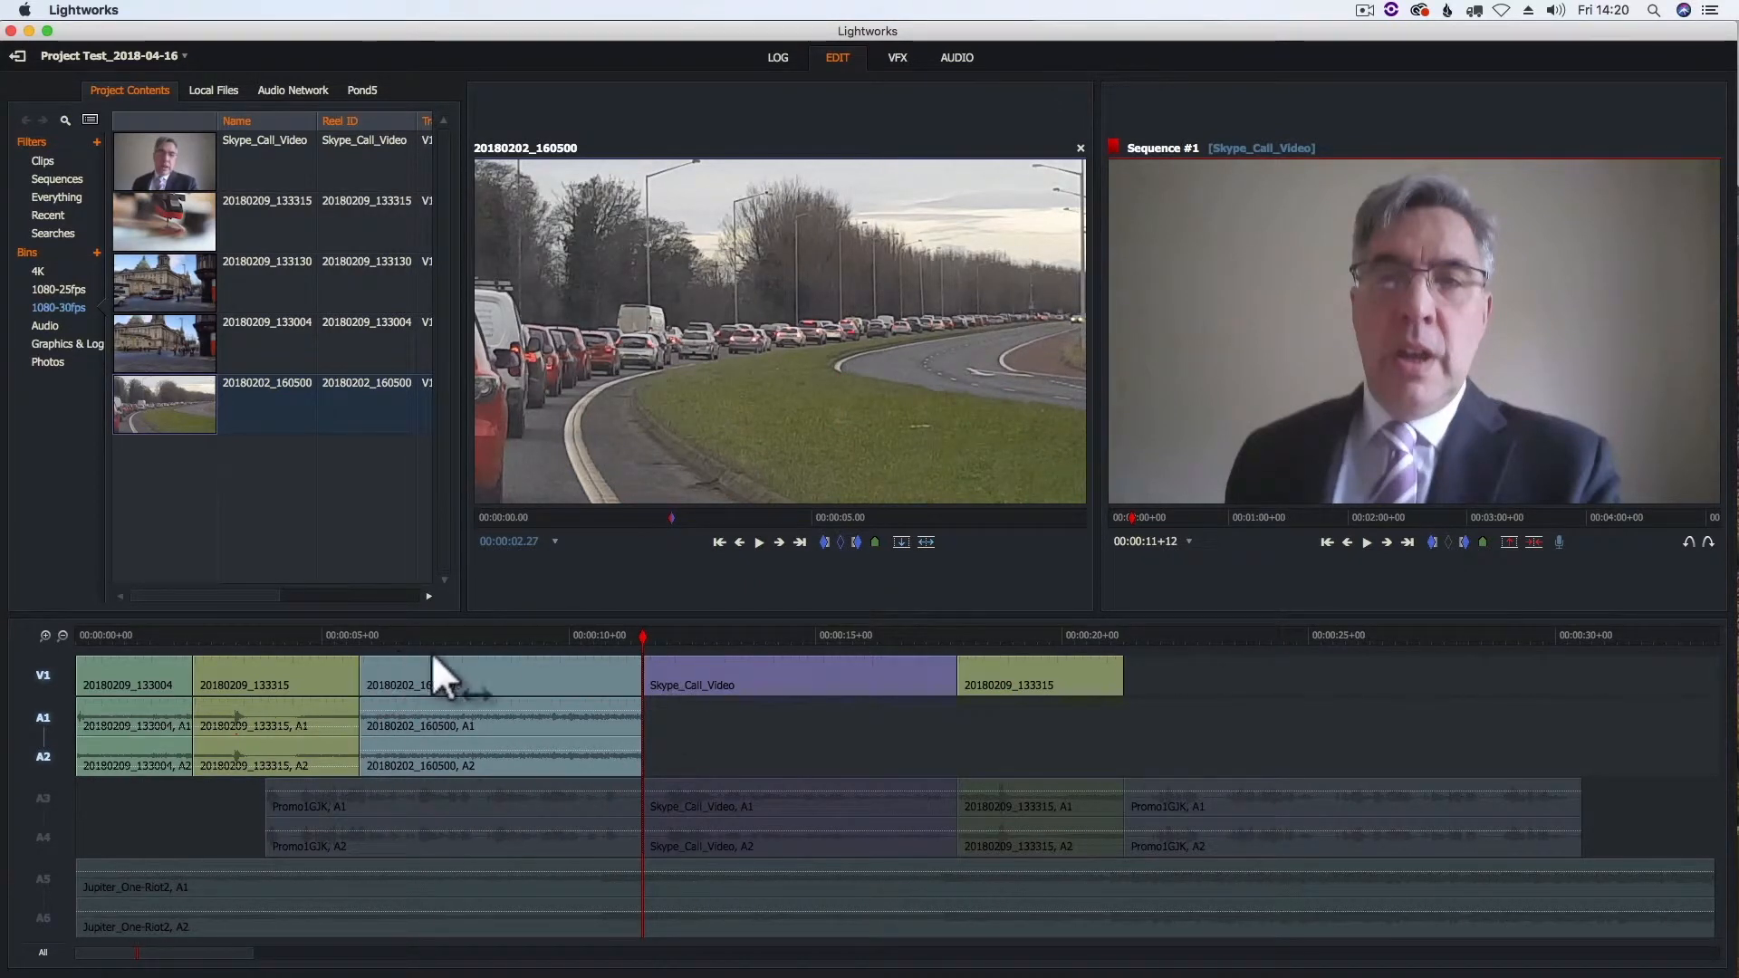
pyautogui.press('super')
pyautogui.press('super+z')
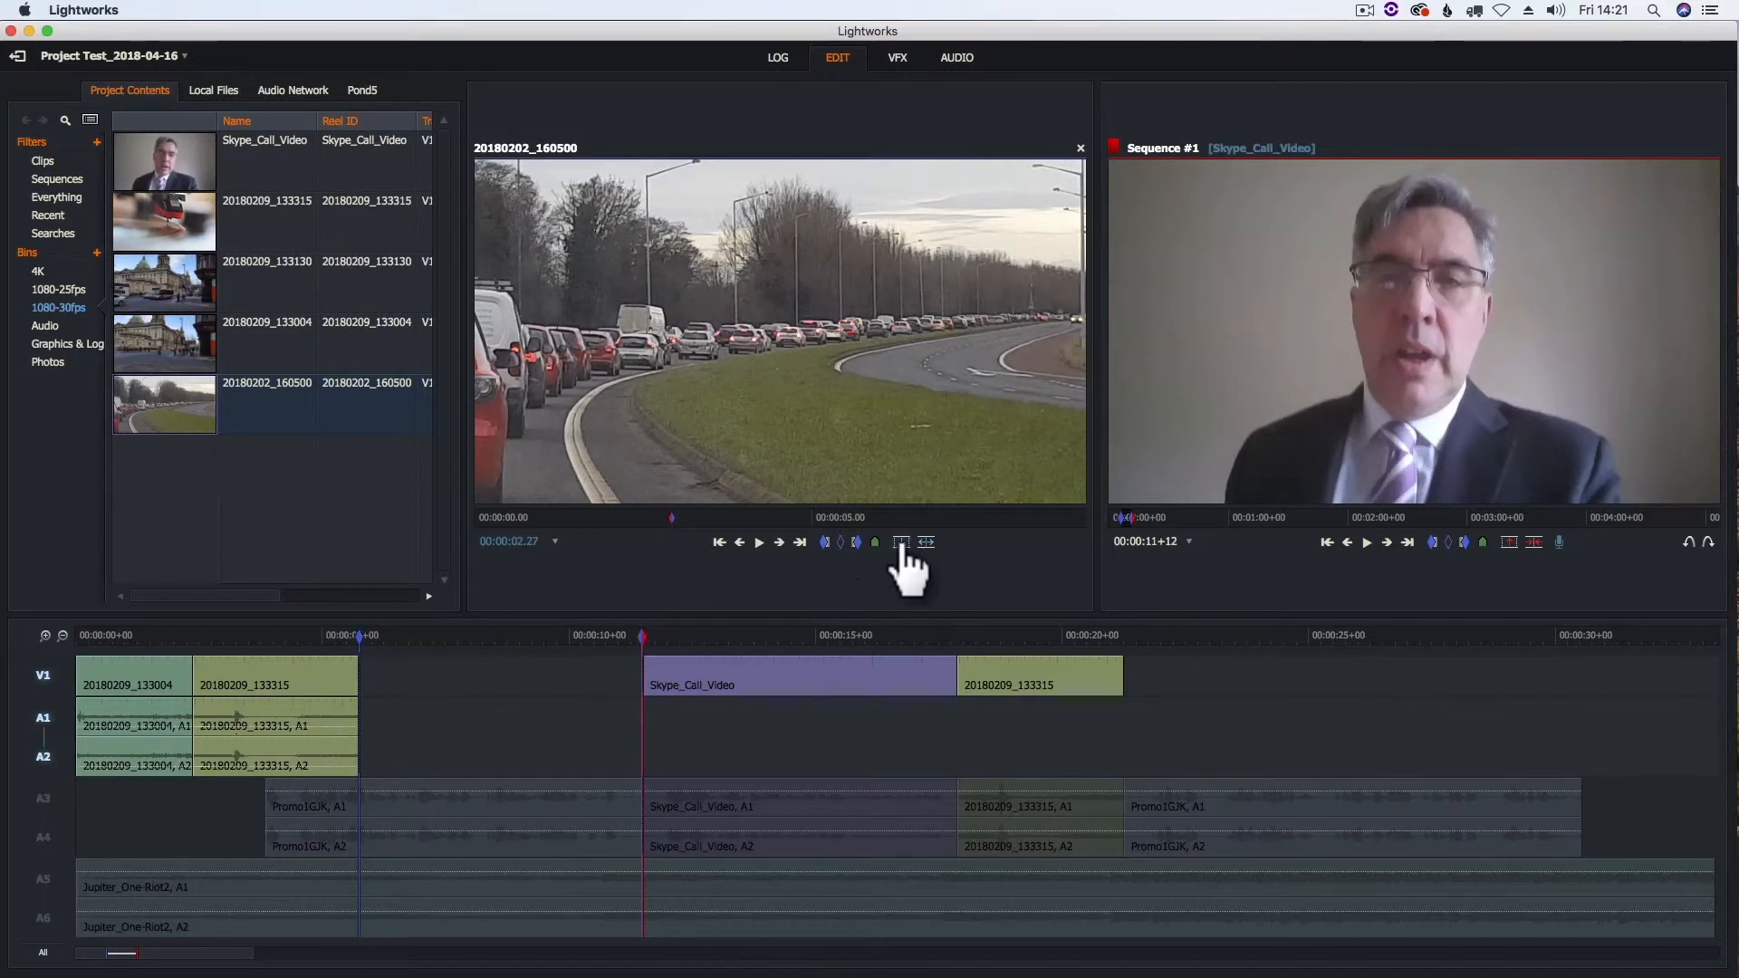
# - Fill the marked gap with clip 20180202_160500 and lower its A1/A2 level in the audio workspace
pyautogui.press('b')
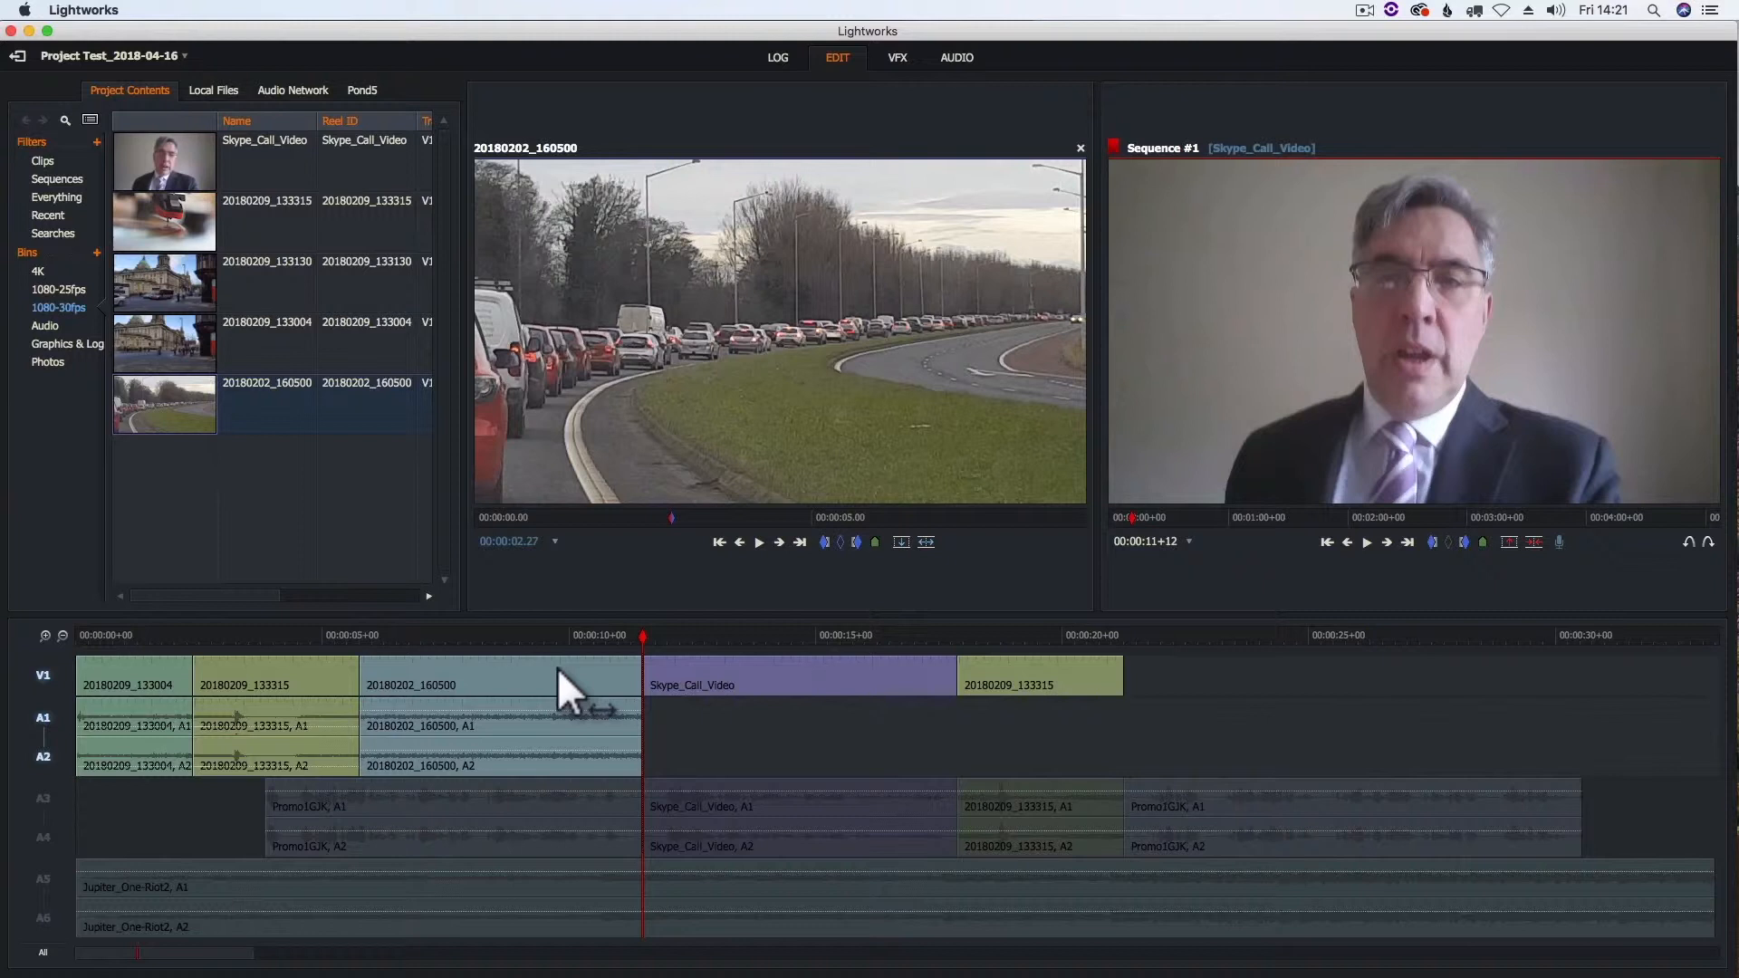
pyautogui.click(957, 60)
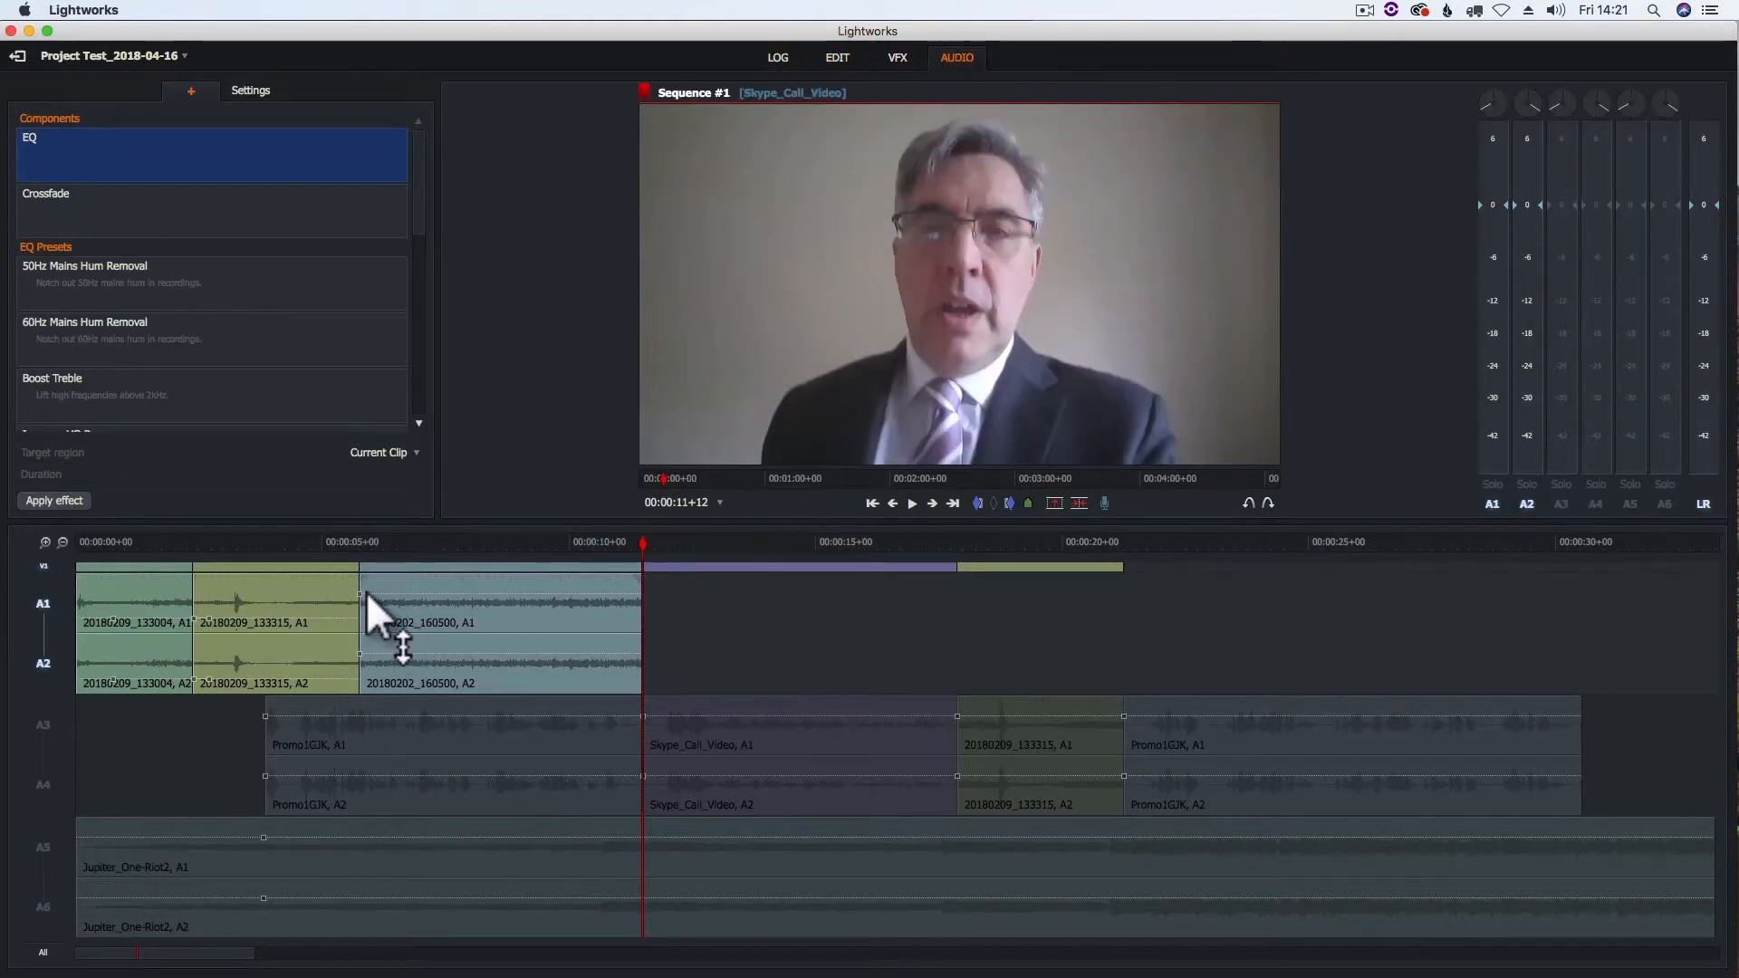
pyautogui.moveTo(377, 596); pyautogui.dragTo(377, 610)
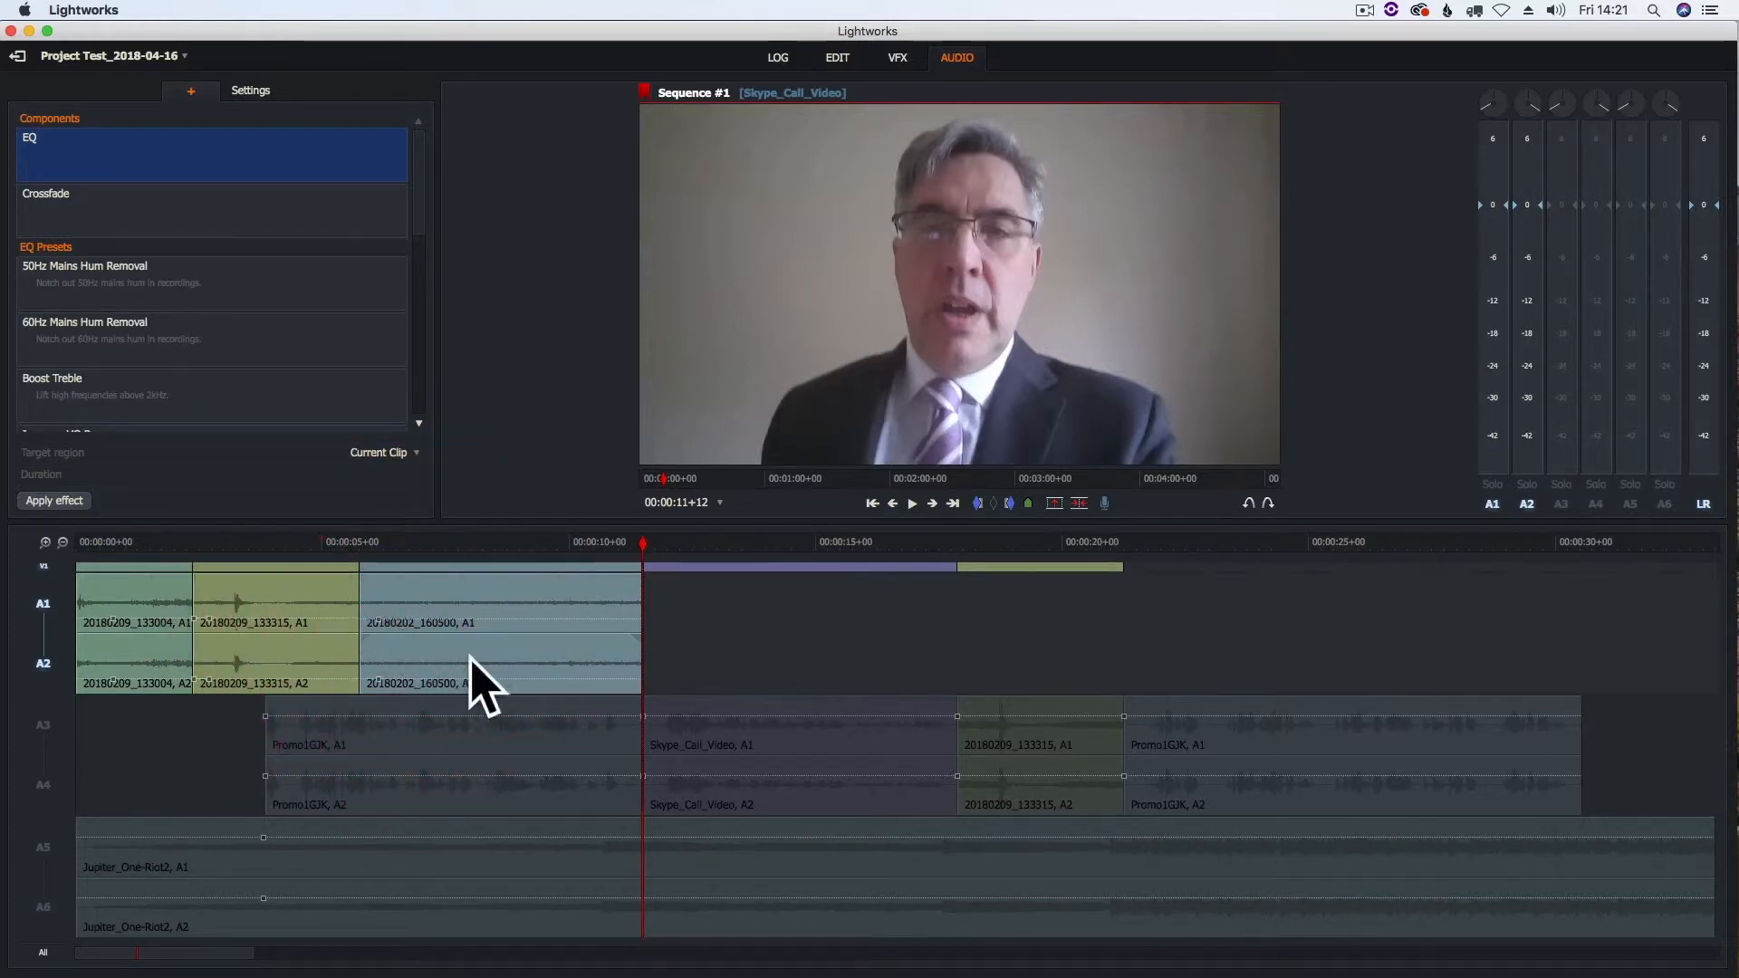
# - In the edit workspace, activate tracks A3–A6 and play the sequence from its start through most of the Skype_Call_Video clip
pyautogui.click(838, 60)
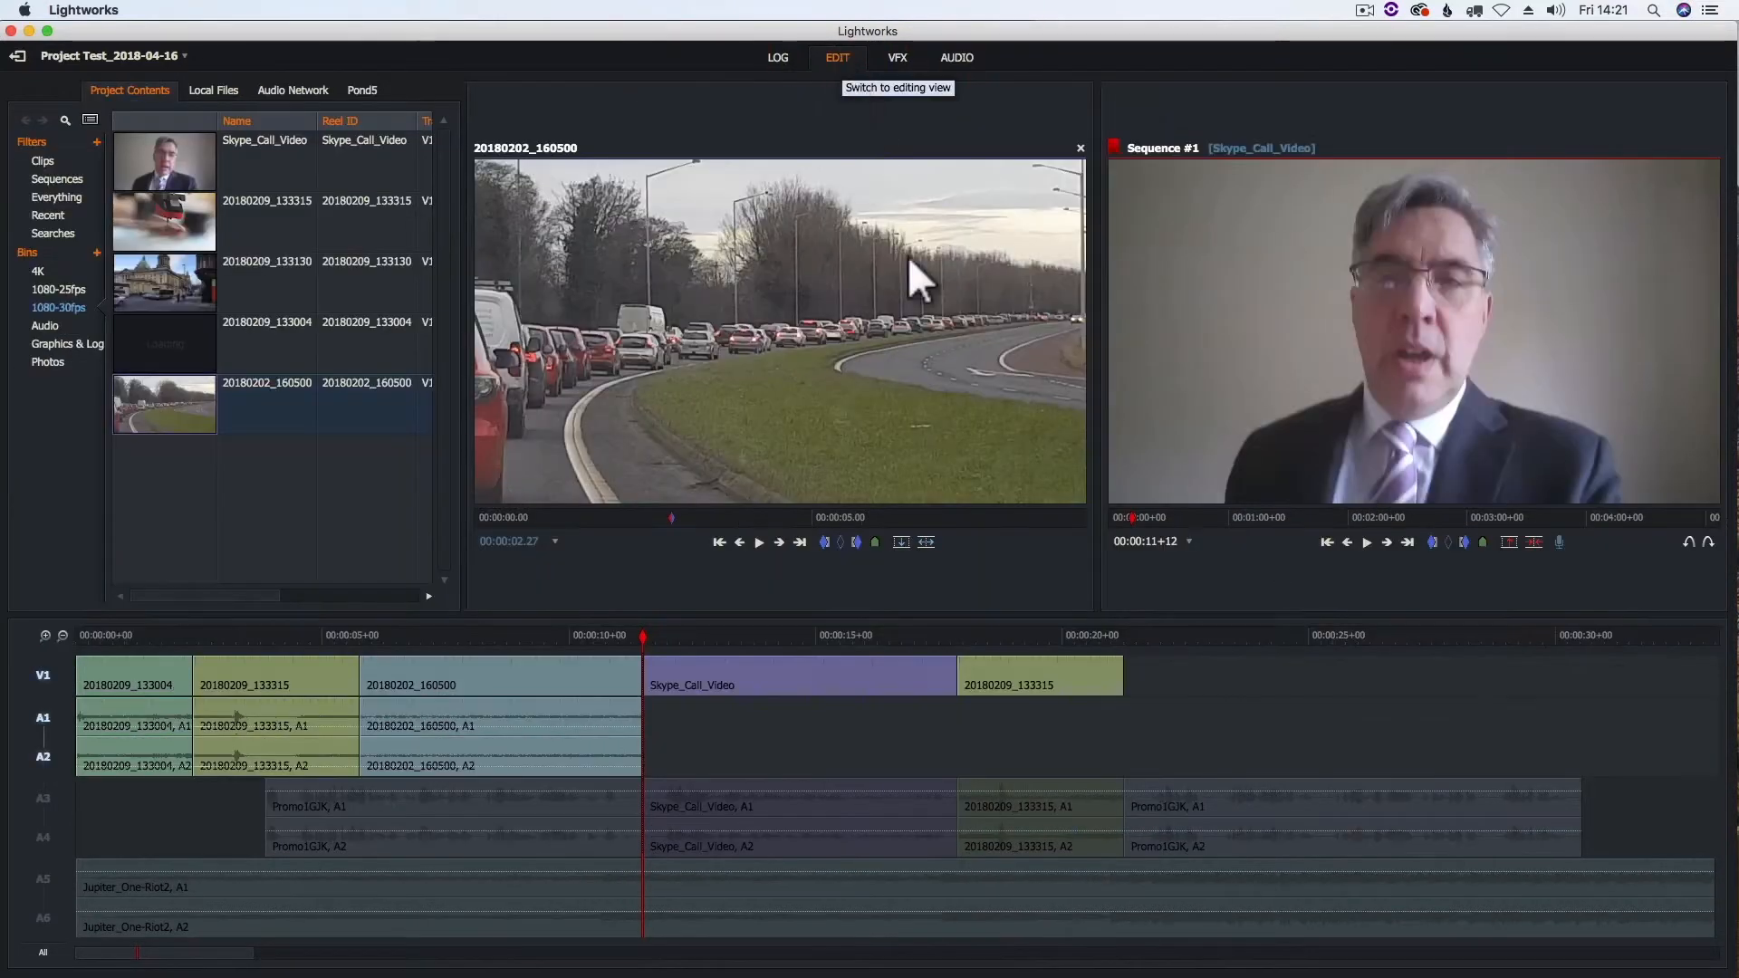
pyautogui.moveTo(132, 629); pyautogui.dragTo(73, 638)
pyautogui.press('space')
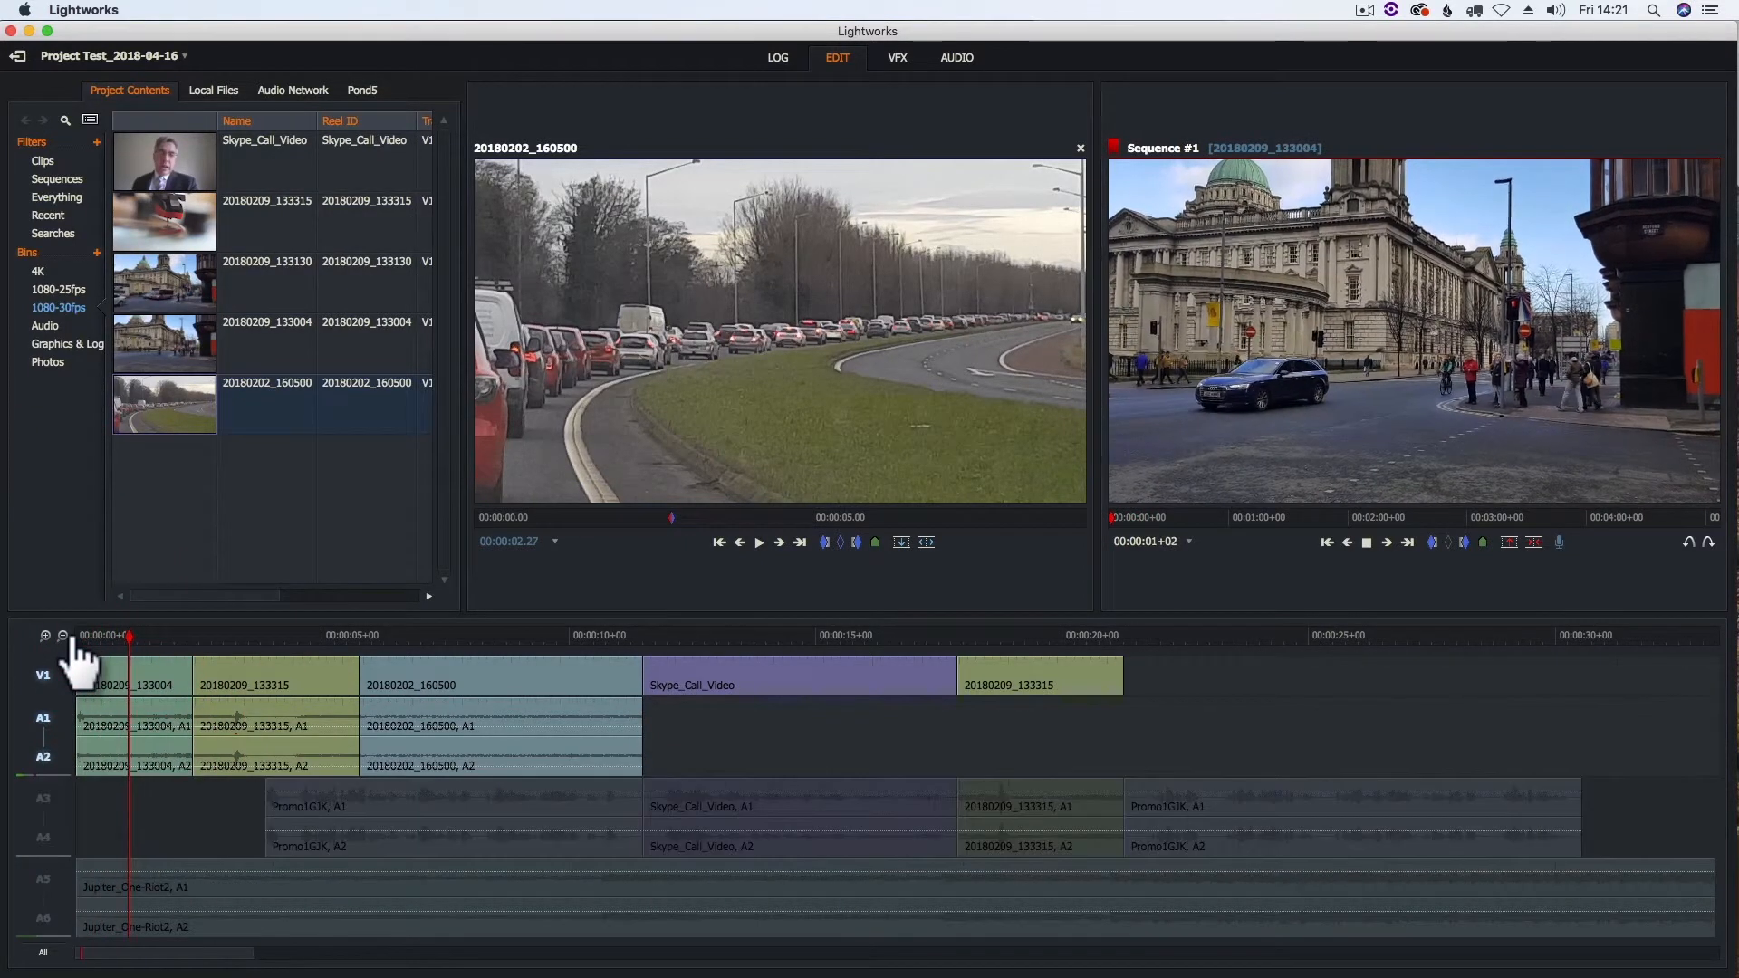
pyautogui.press('space')
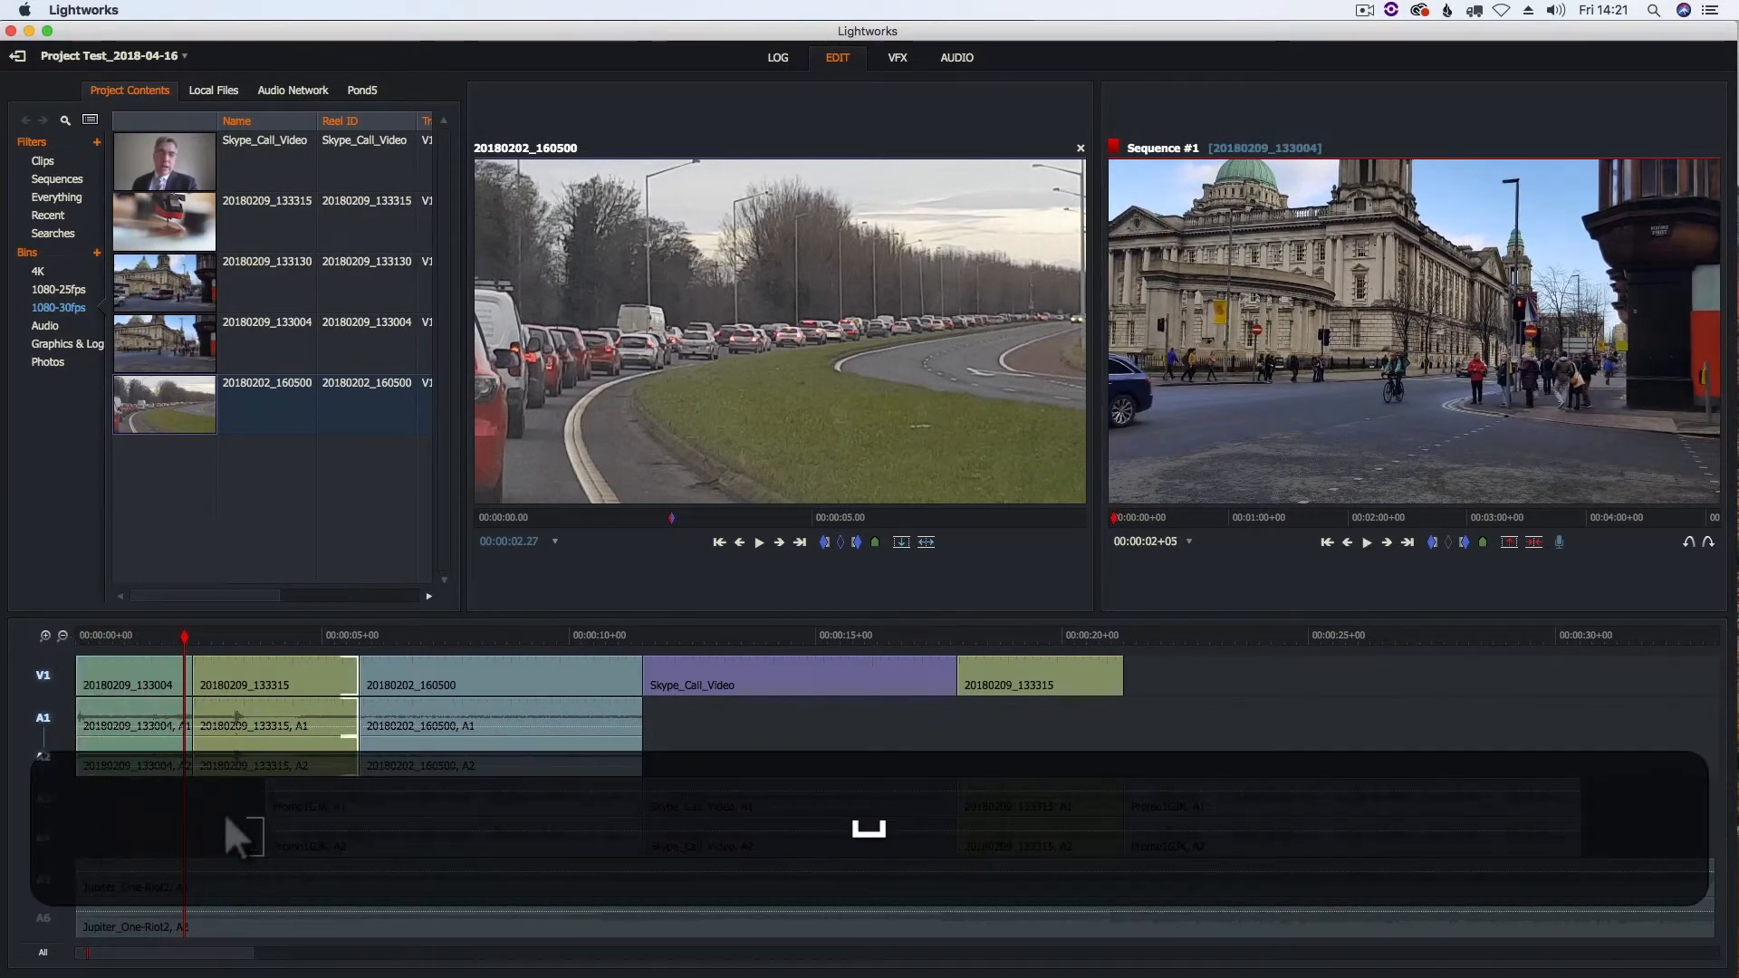
pyautogui.click(45, 806)
pyautogui.click(44, 898)
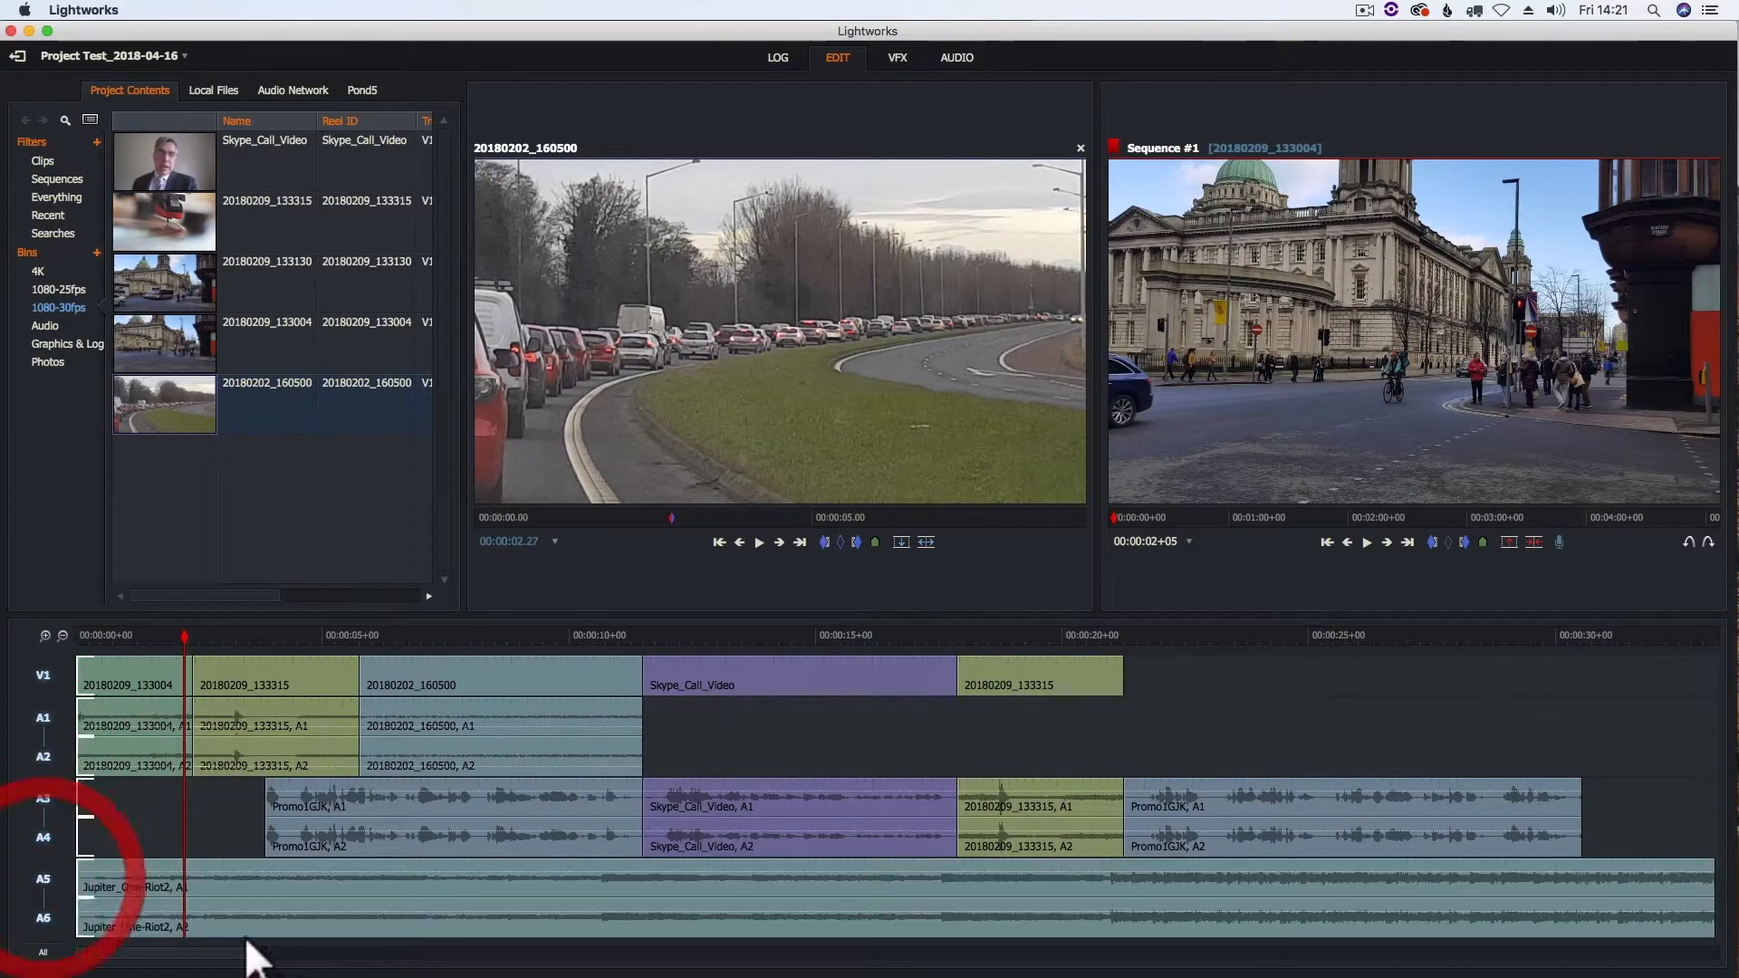
pyautogui.moveTo(181, 634); pyautogui.dragTo(64, 636)
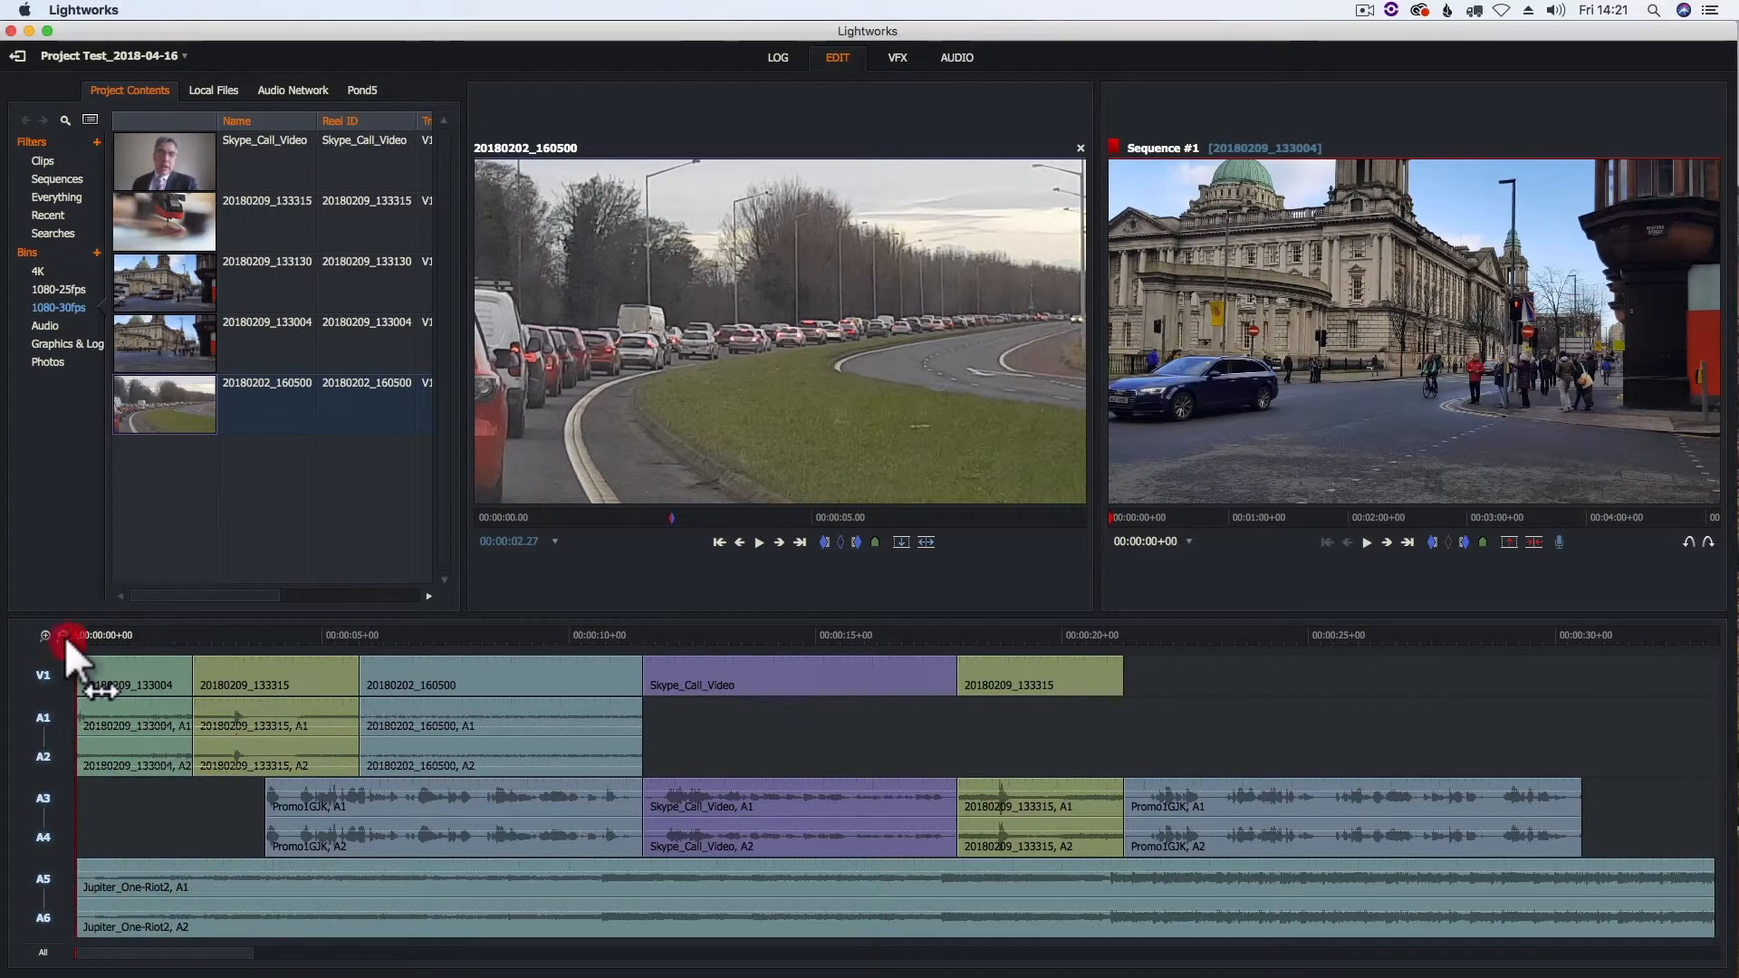
pyautogui.press('space')
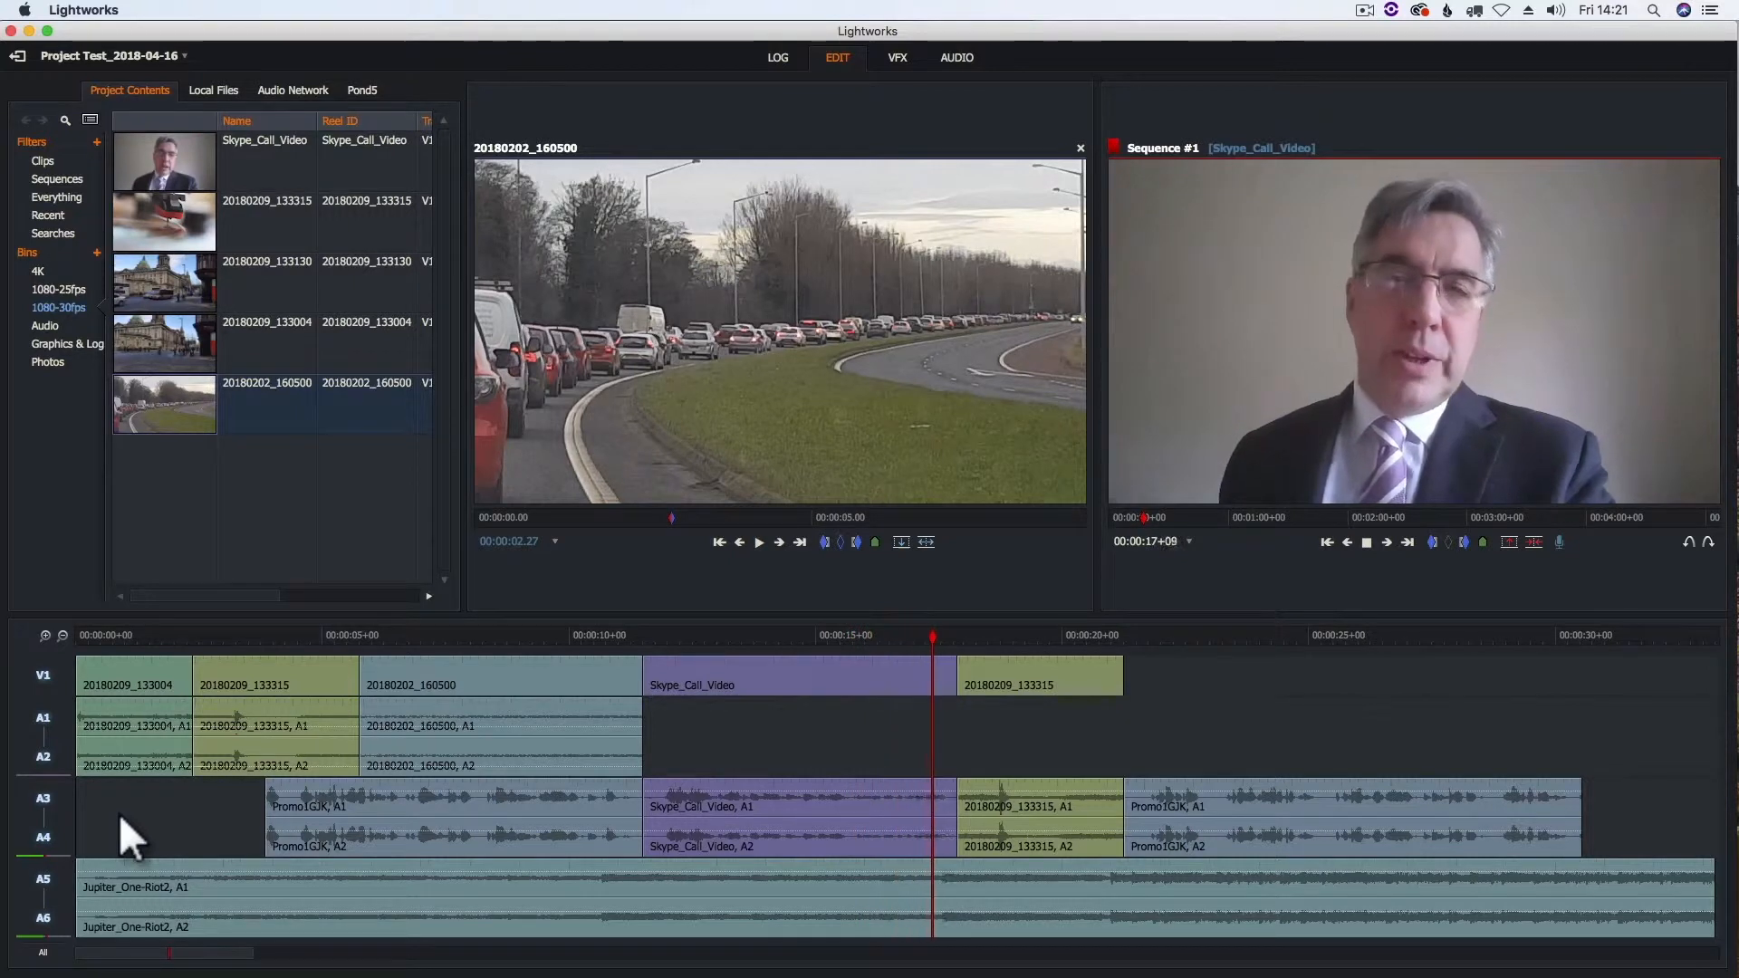
pyautogui.press('space')
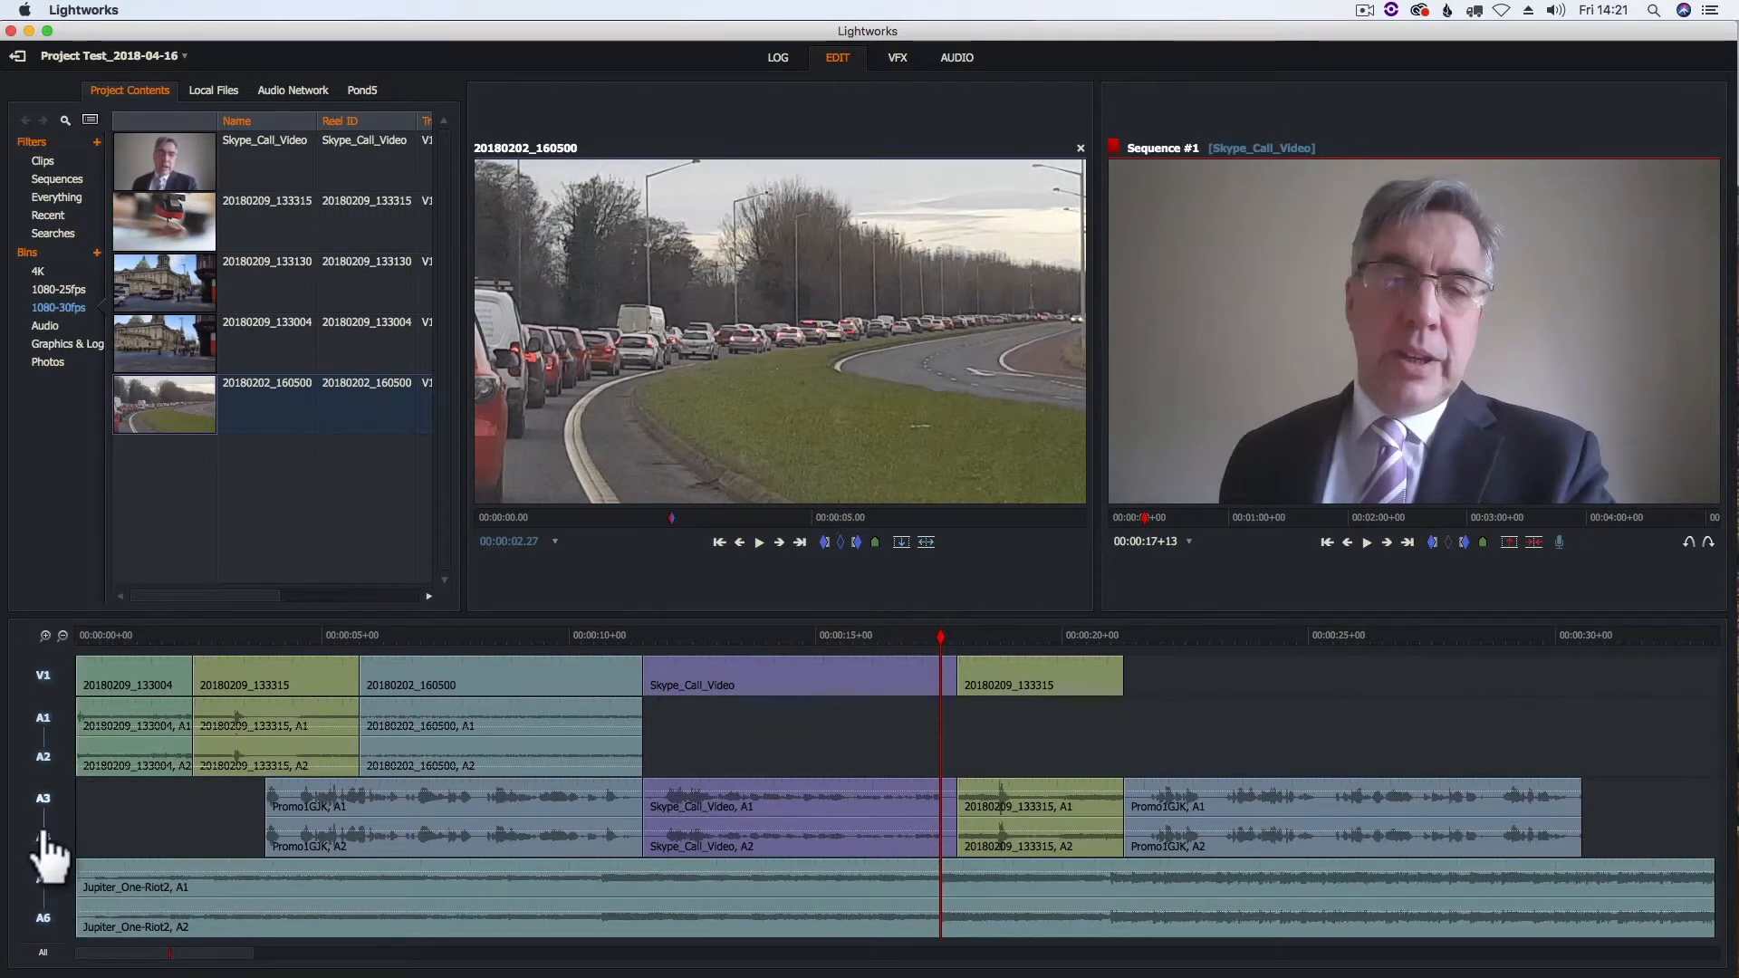
# - Deactivate tracks A1–A4, park the playhead at 00:00:03+17 just before the Promo1GJK voice clip, and open the audio workspace
pyautogui.click(43, 798)
pyautogui.click(42, 718)
pyautogui.click(260, 639)
pyautogui.click(960, 60)
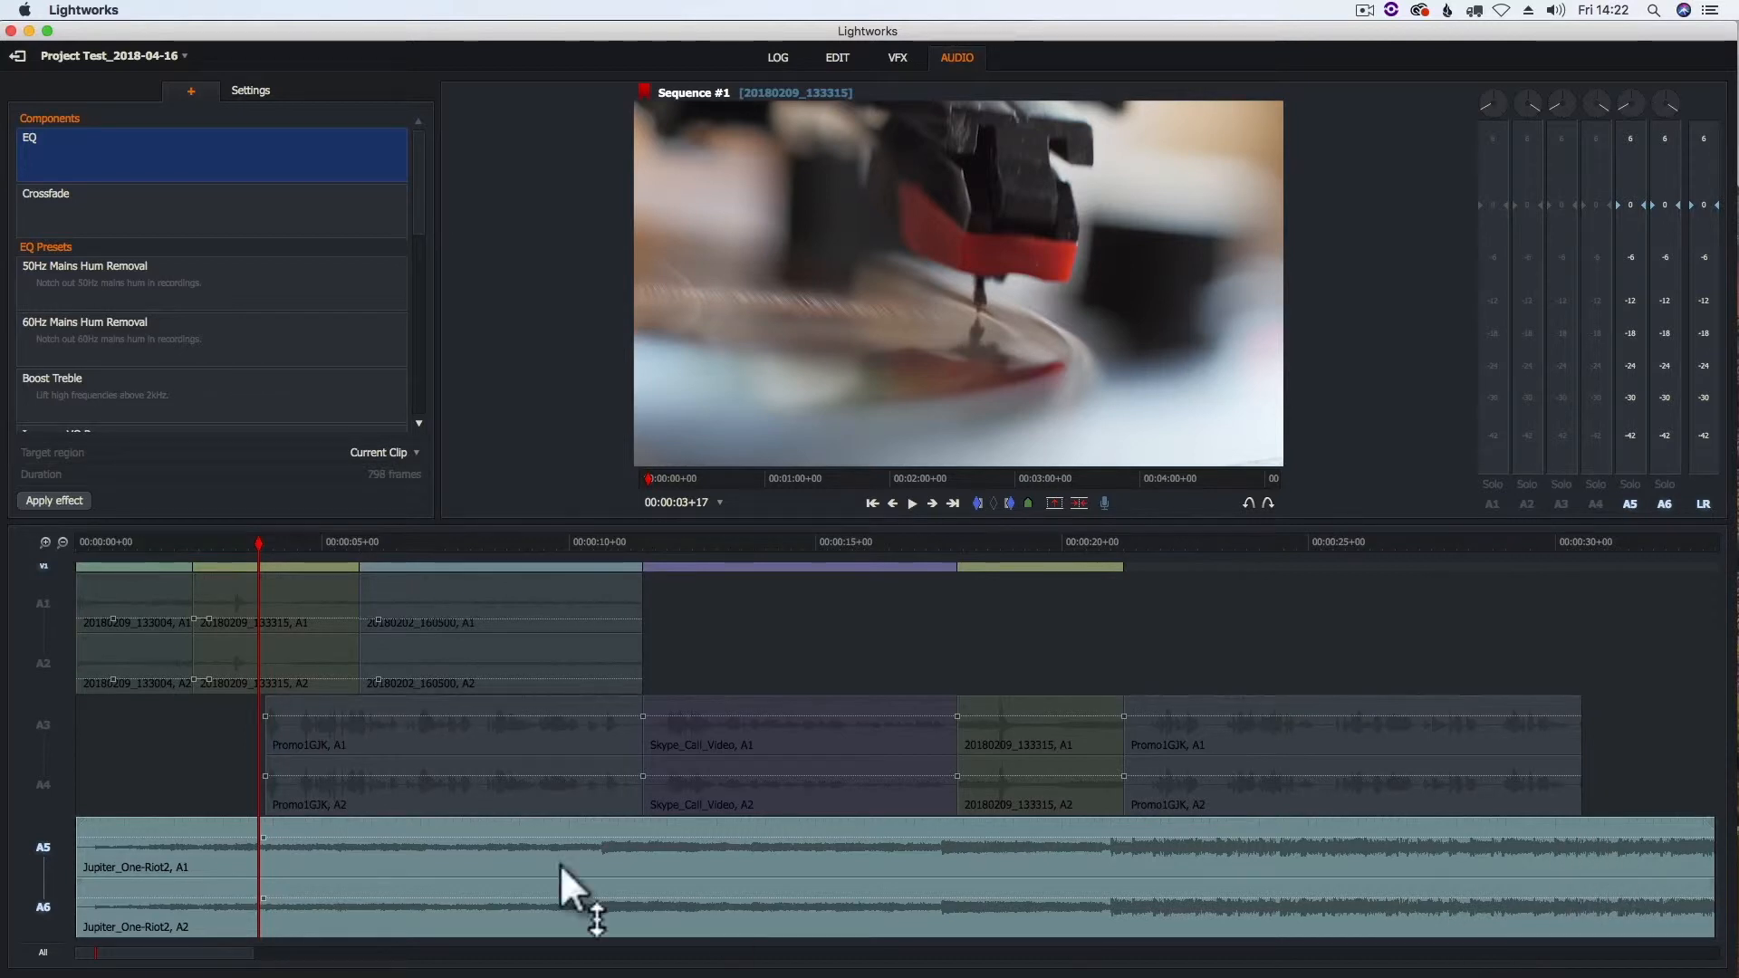
# - Add level keyframes to the Jupiter_One-Riot2 music at both ends of the voice section and lower the level between them with short fades
pyautogui.click(273, 836)
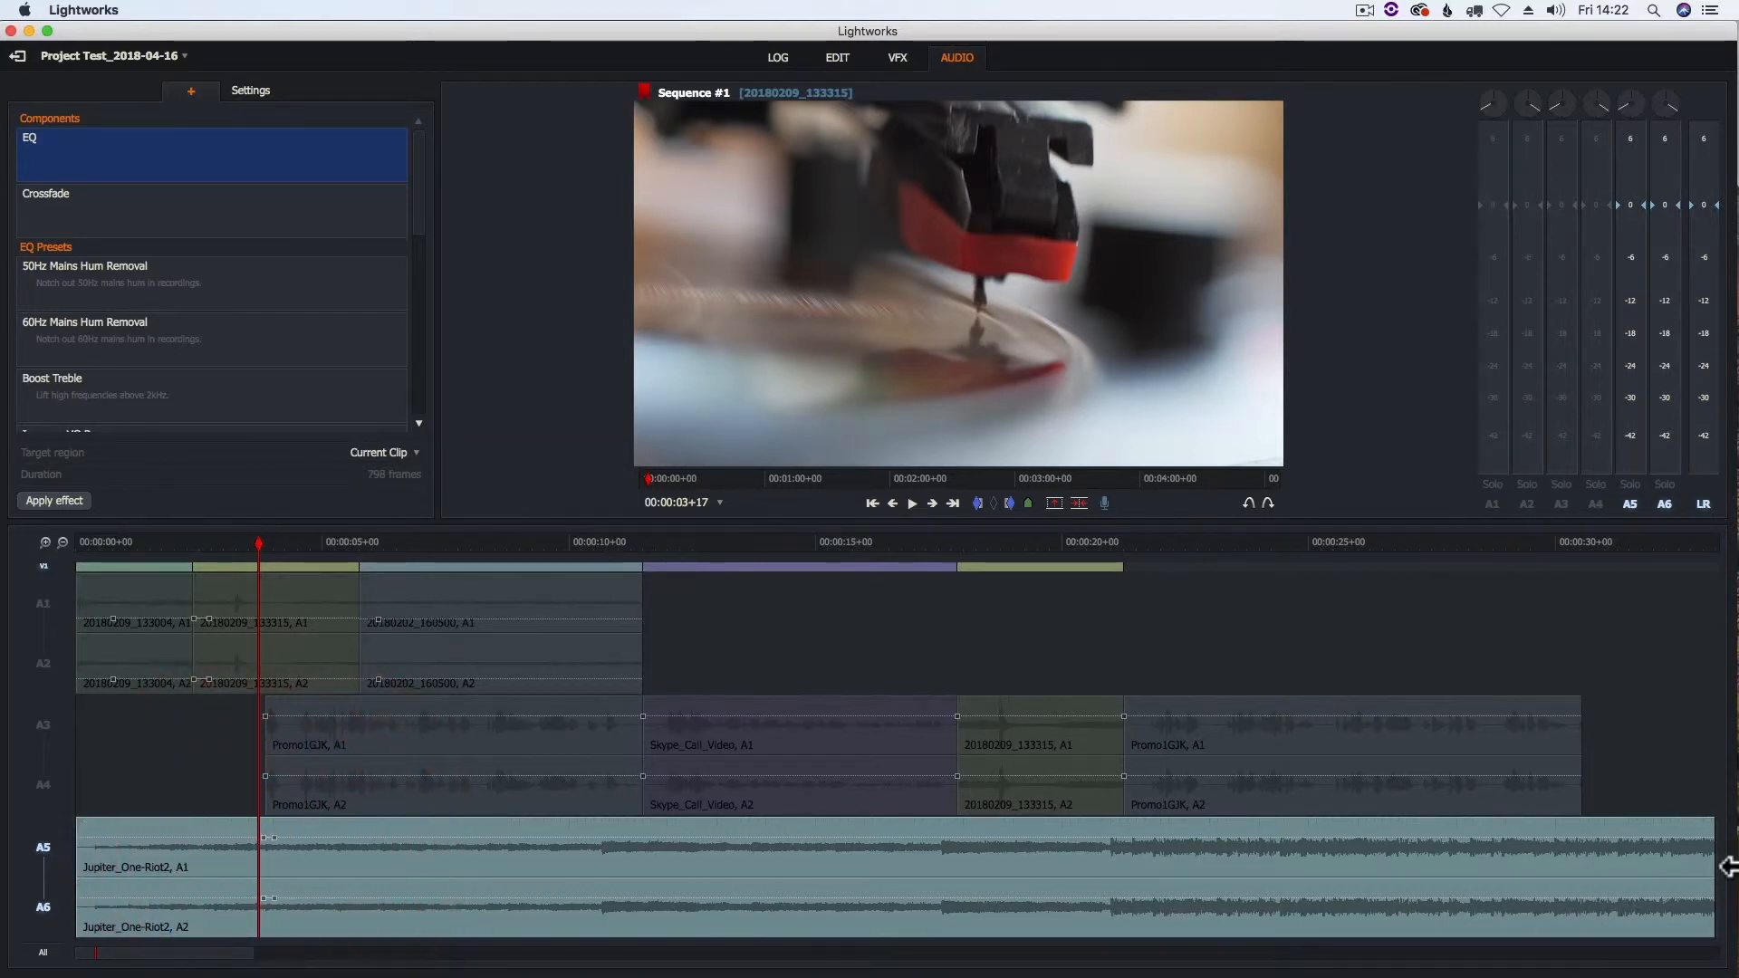
pyautogui.click(1589, 835)
pyautogui.click(1577, 835)
pyautogui.moveTo(290, 835); pyautogui.dragTo(250, 837)
pyautogui.moveTo(1588, 834); pyautogui.dragTo(1600, 840)
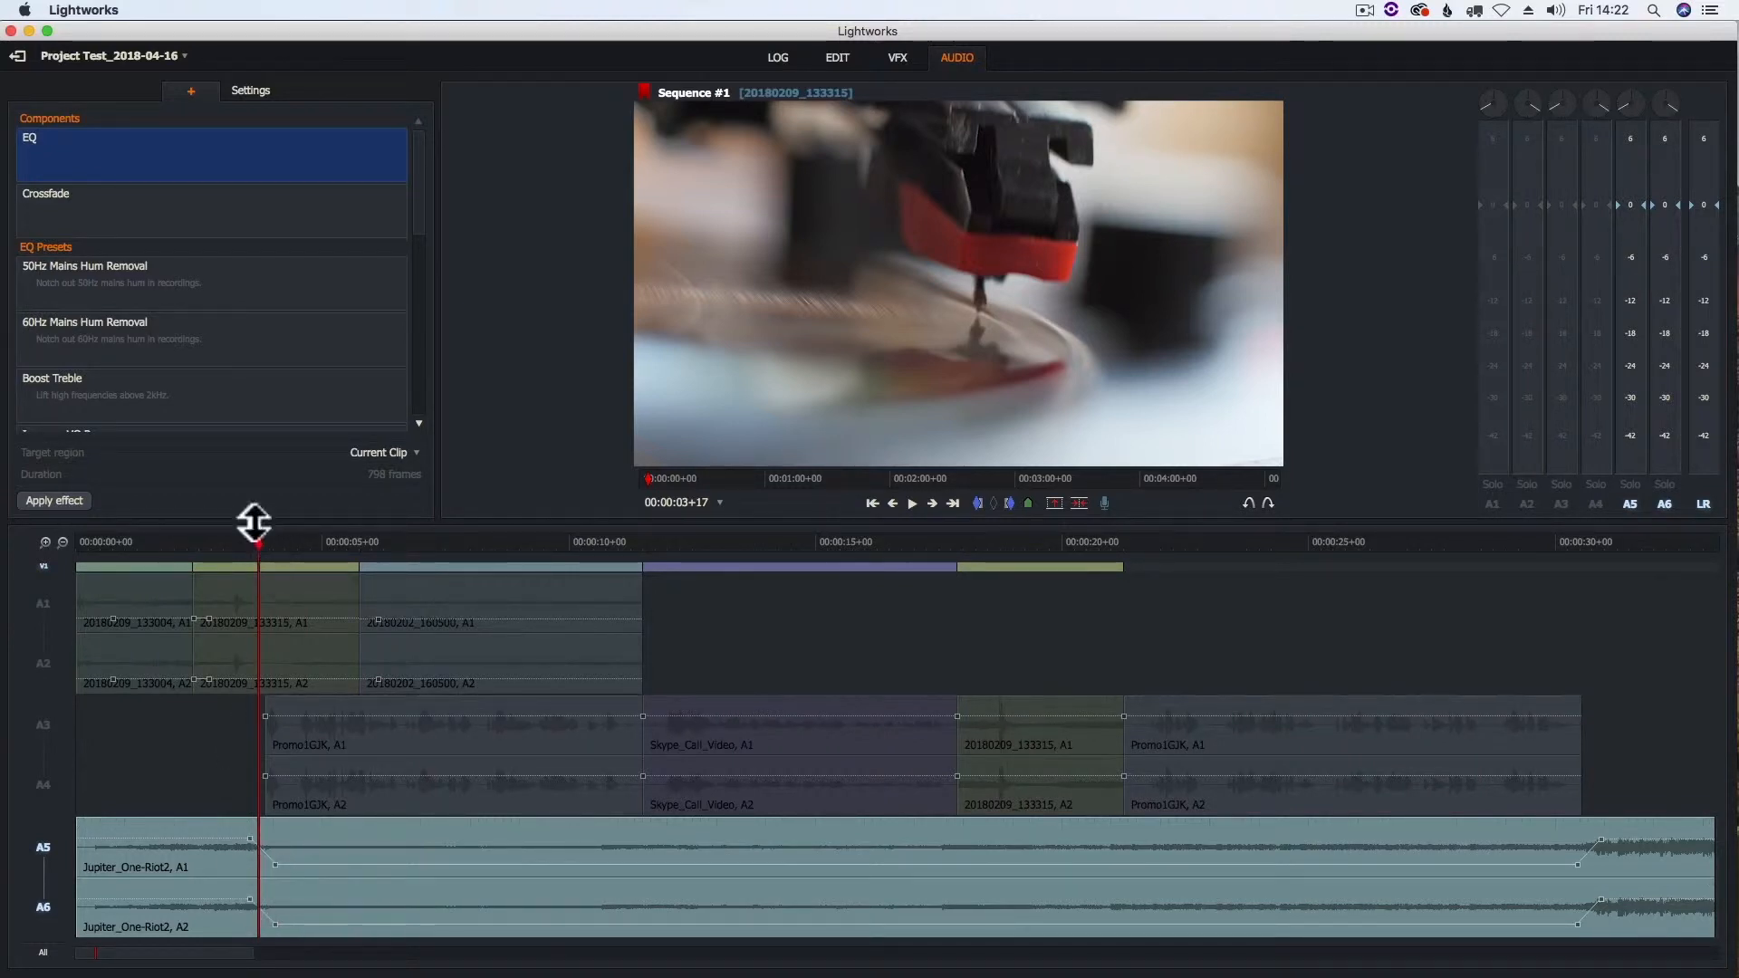
# - In the edit workspace, reactivate tracks A1–A4 and play the sequence from 00:00:01+09 into clip 20180202_160500
pyautogui.moveTo(253, 539); pyautogui.dragTo(225, 541)
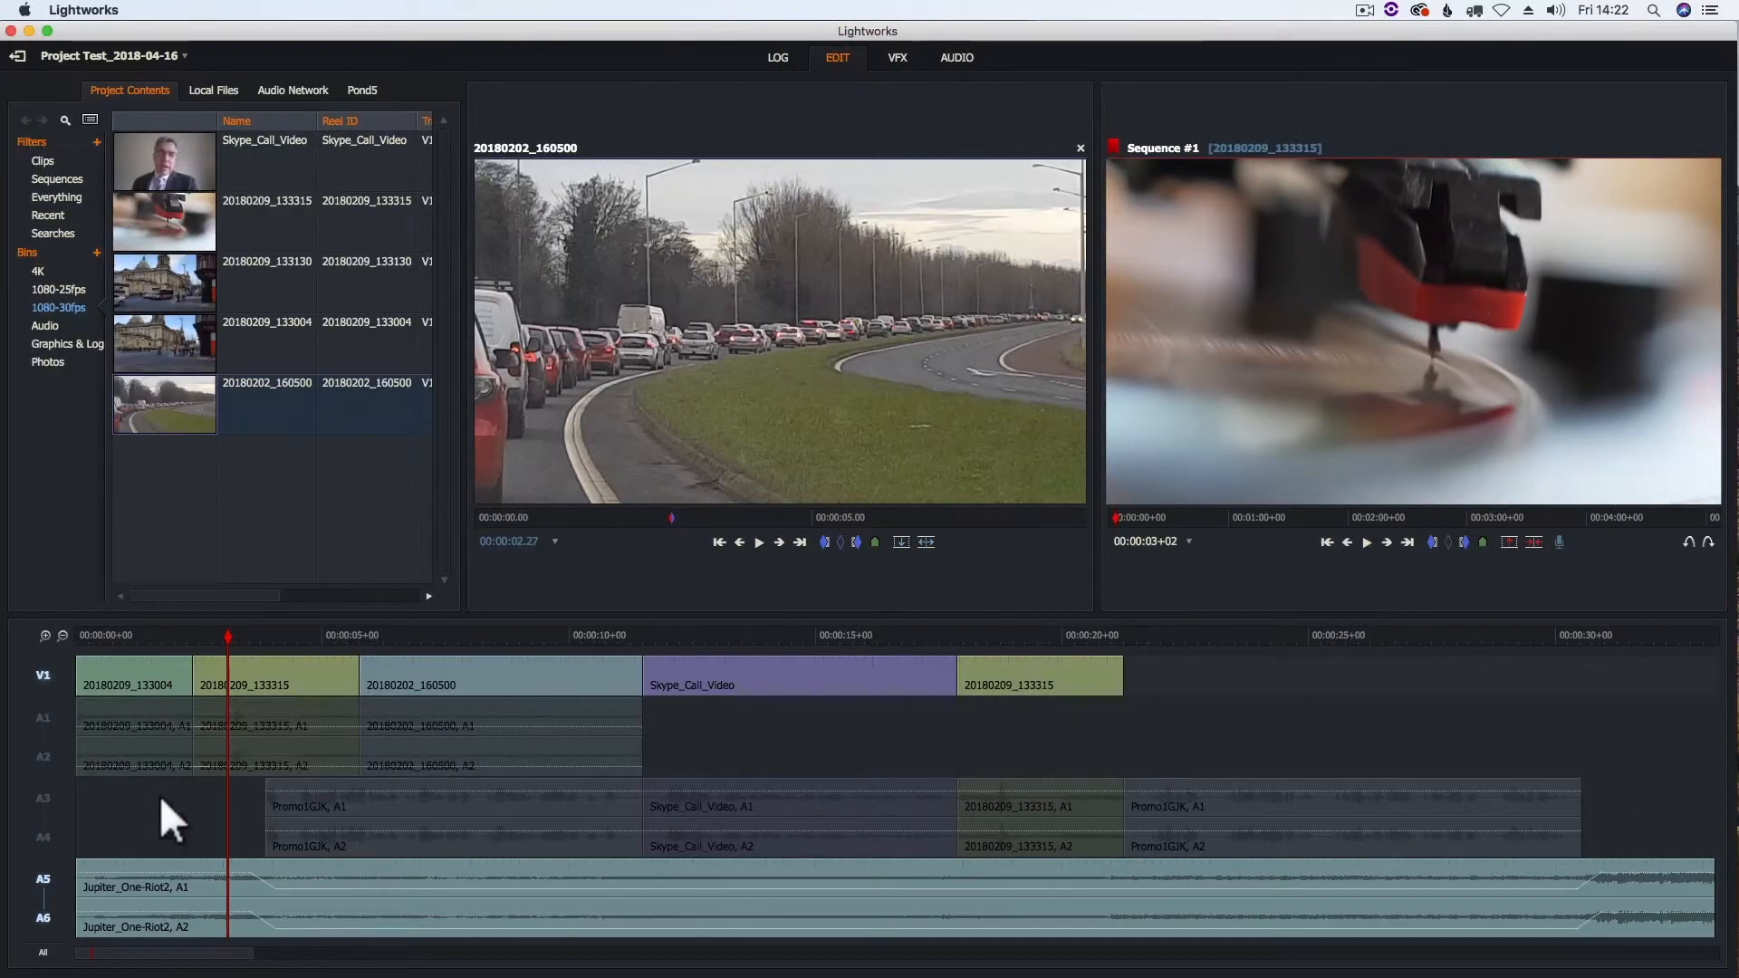
pyautogui.click(46, 716)
pyautogui.click(46, 799)
pyautogui.moveTo(225, 633); pyautogui.dragTo(143, 636)
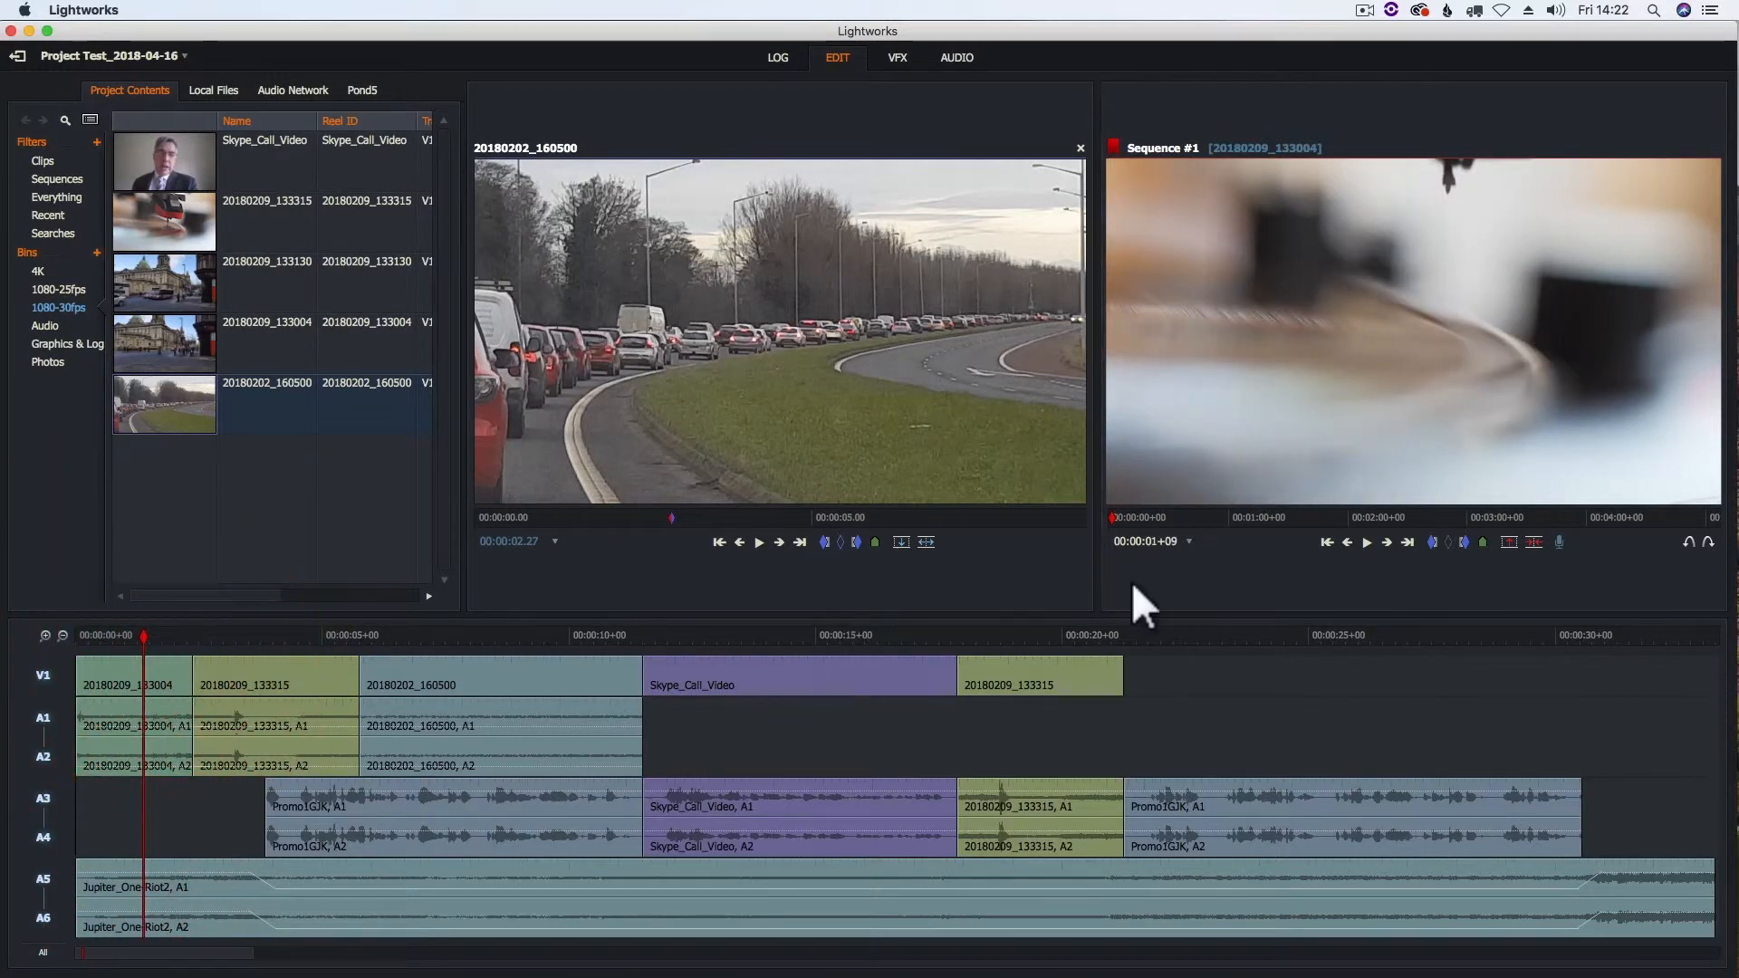
pyautogui.click(1367, 543)
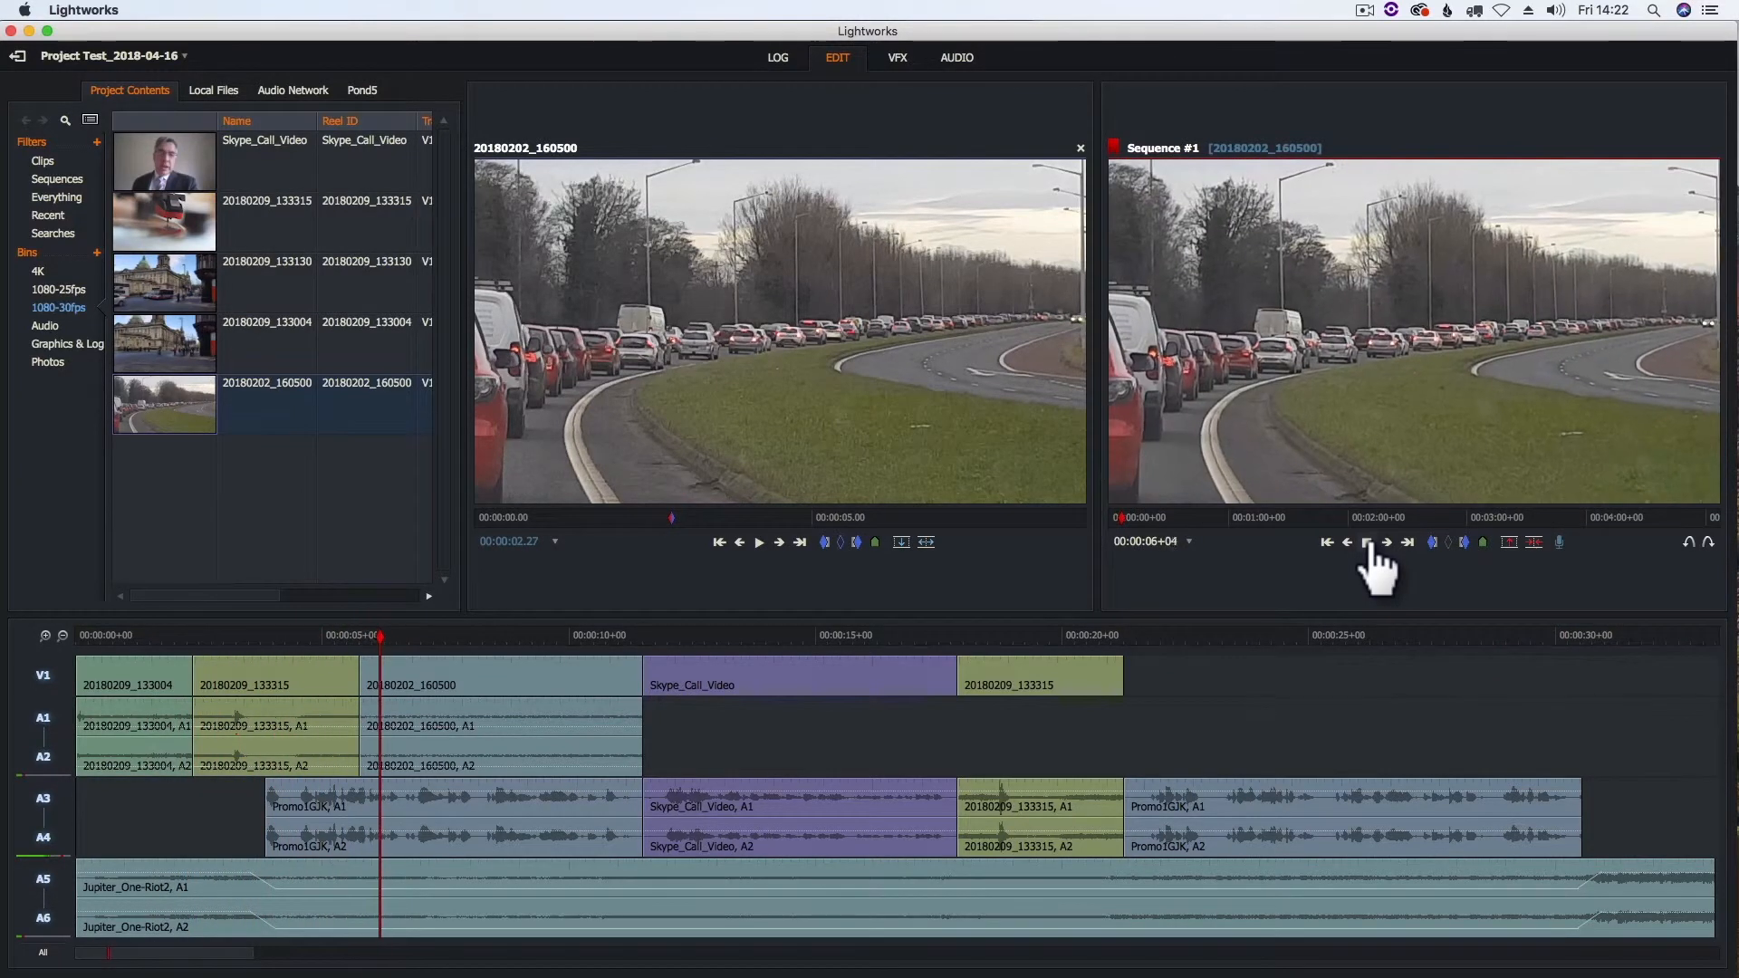
pyautogui.click(1367, 544)
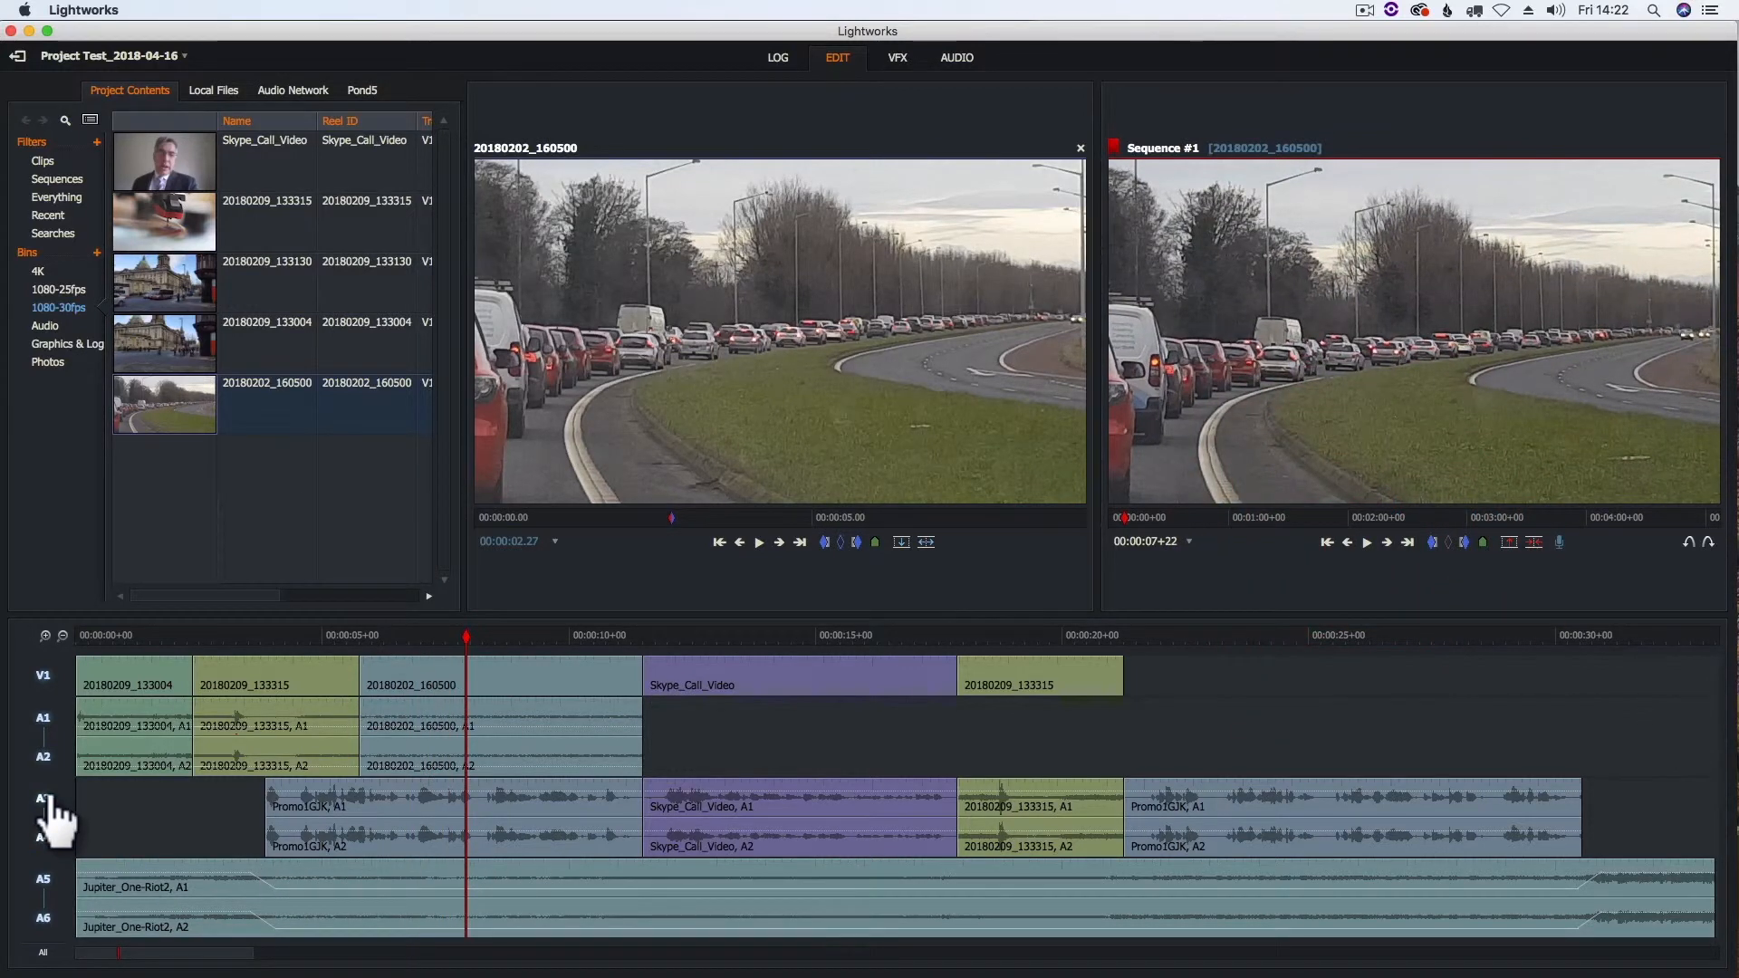
# - Raise the lowered music level on A5/A6 slightly, and play the sequence from 00:00:02+14 to the end of clip 20180202_160500
pyautogui.click(955, 55)
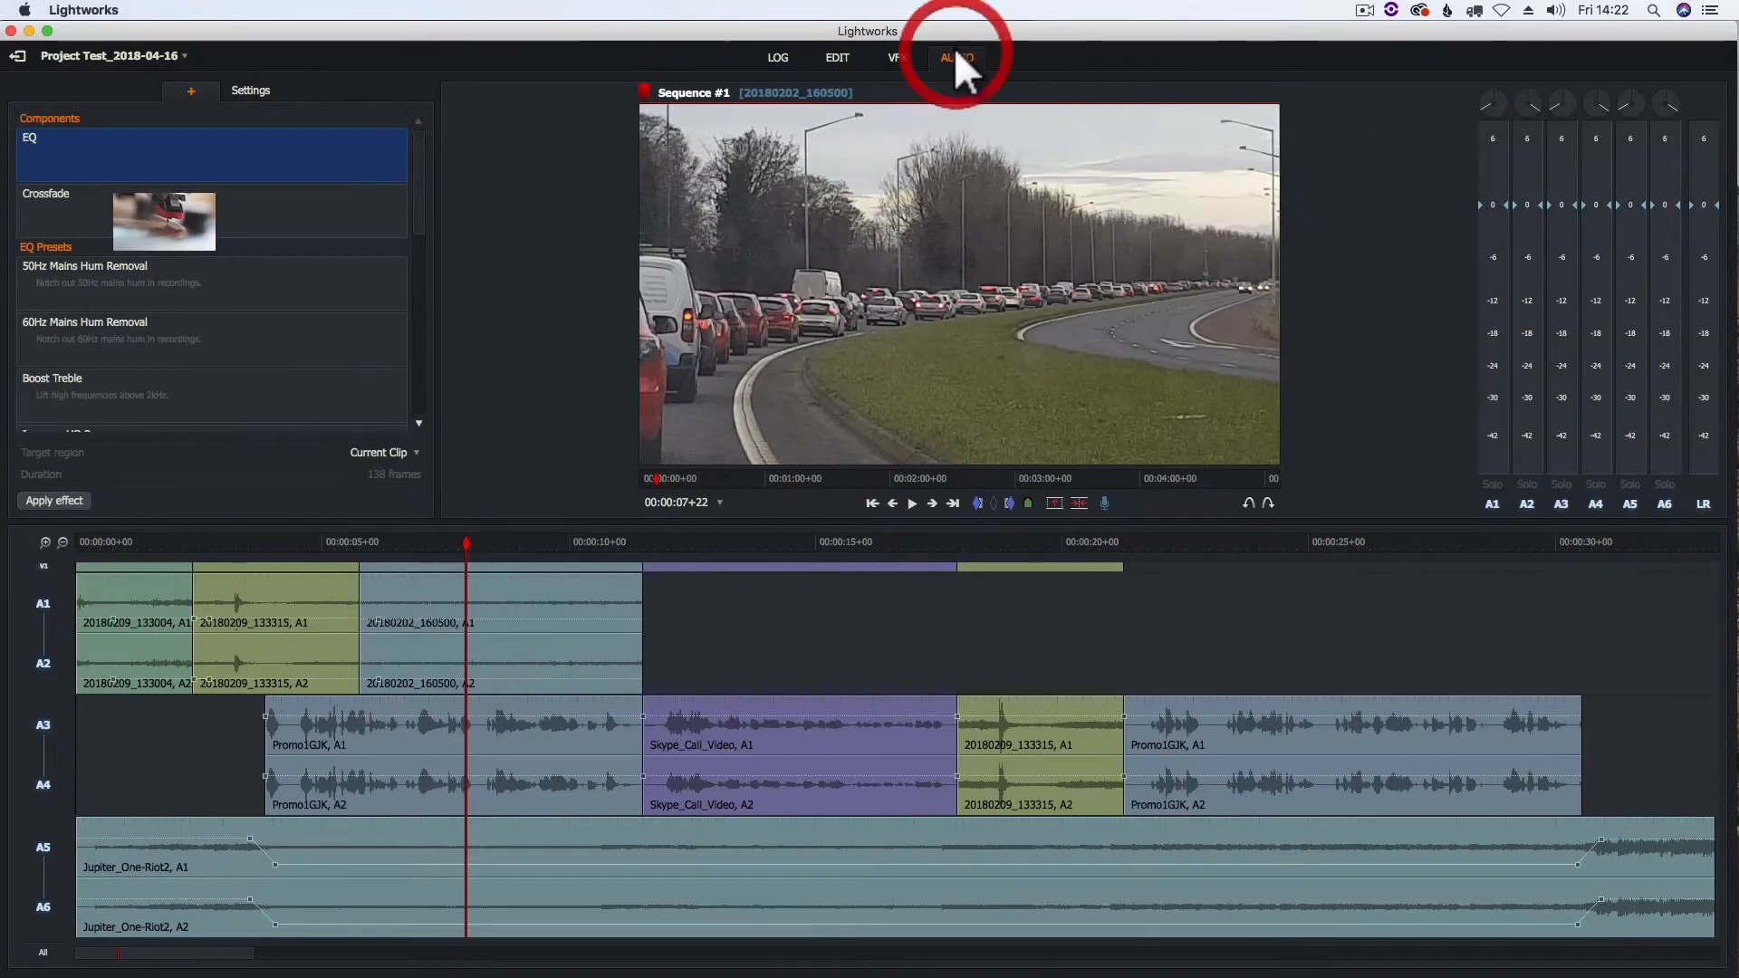
pyautogui.moveTo(306, 861); pyautogui.dragTo(310, 853)
pyautogui.click(835, 57)
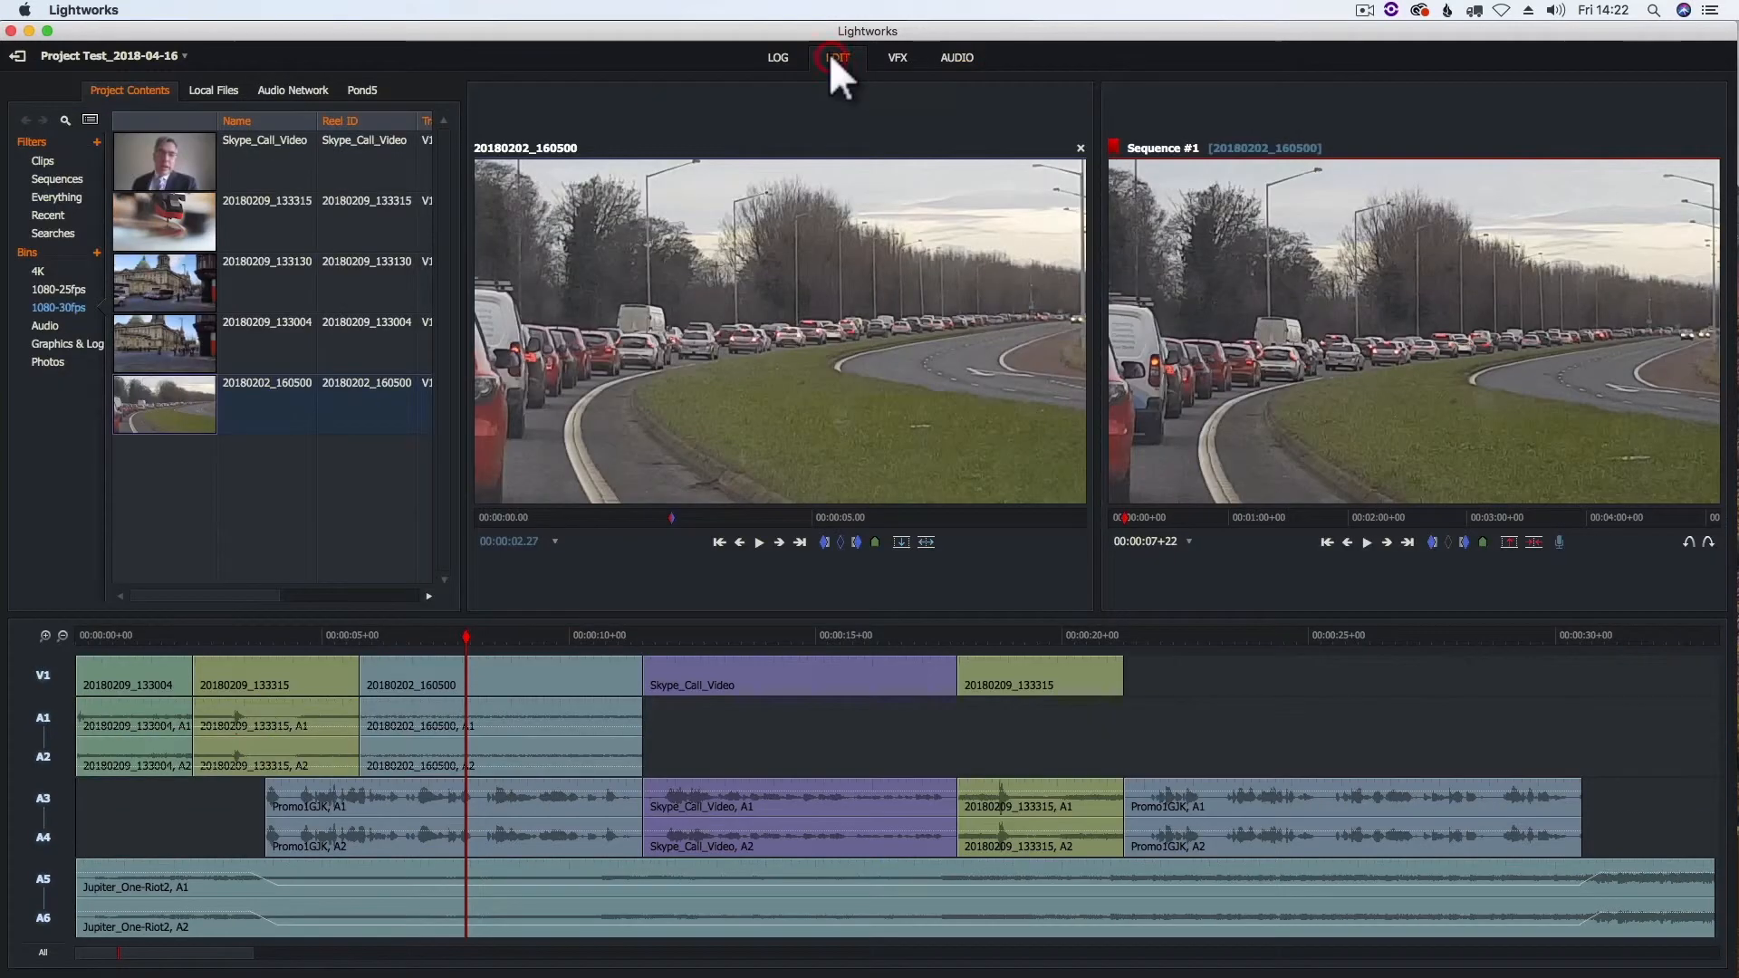
pyautogui.click(202, 634)
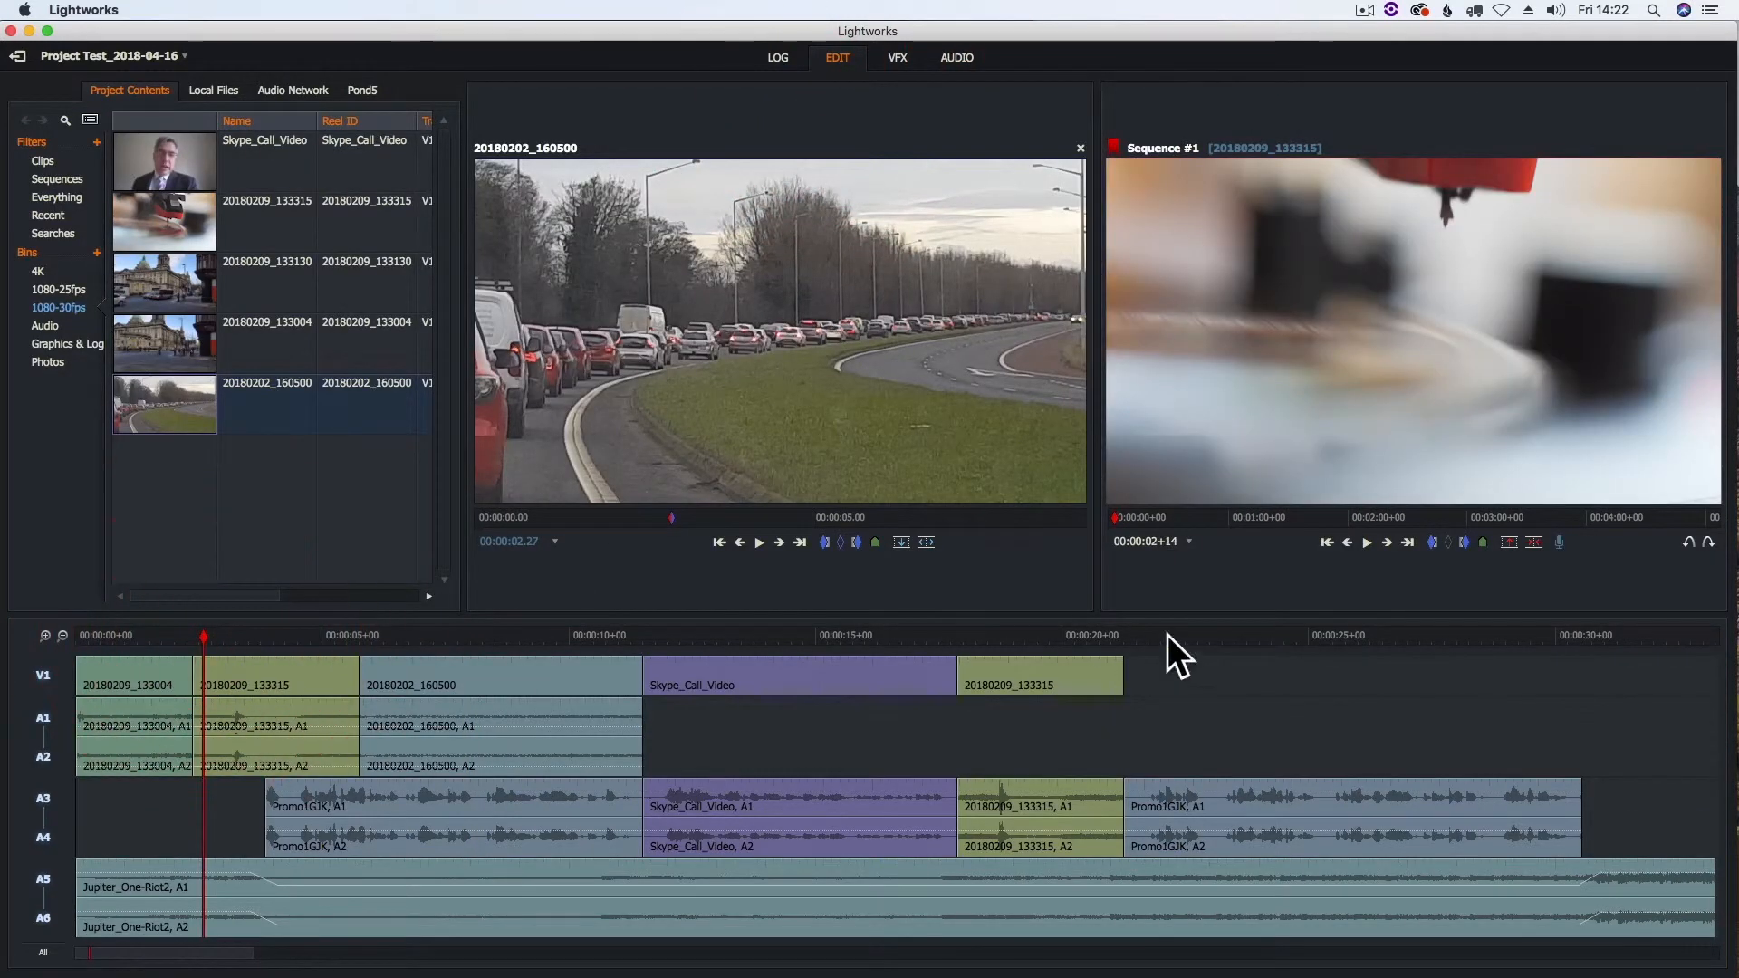
pyautogui.click(1367, 542)
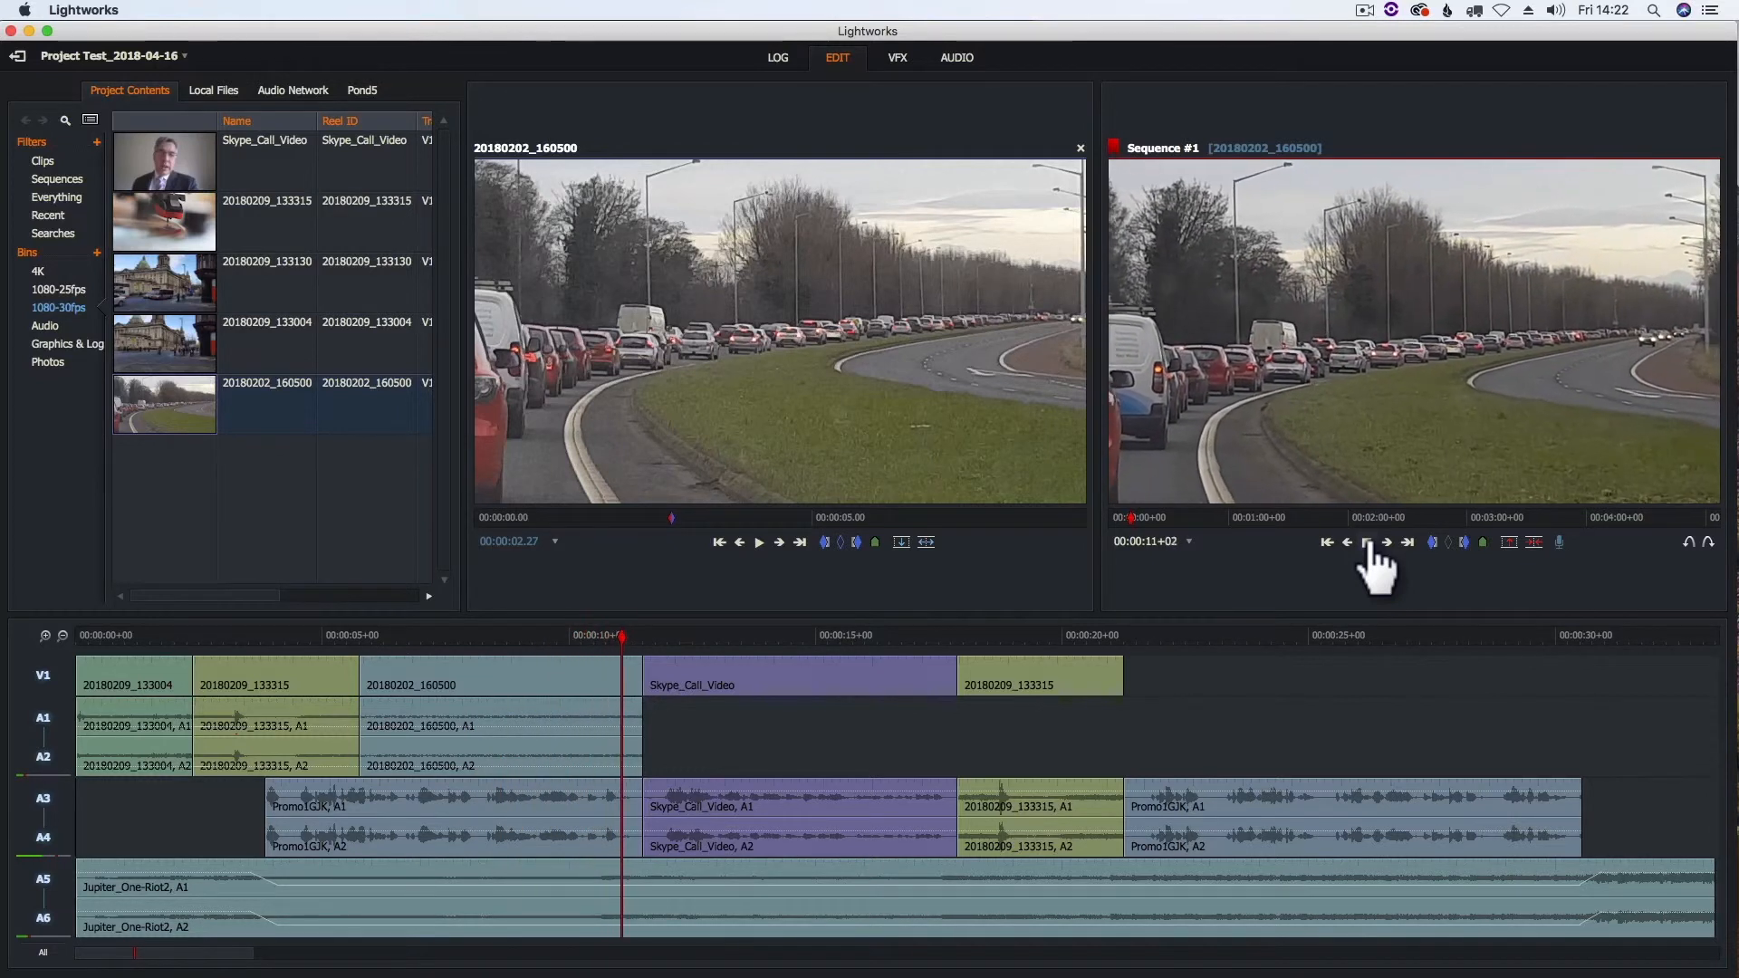
pyautogui.click(1368, 543)
# - Park the playhead at 00:00:08+08 inside clip 20180202_160500 and deactivate tracks A3–A6
pyautogui.click(495, 638)
pyautogui.moveTo(495, 638); pyautogui.dragTo(485, 638)
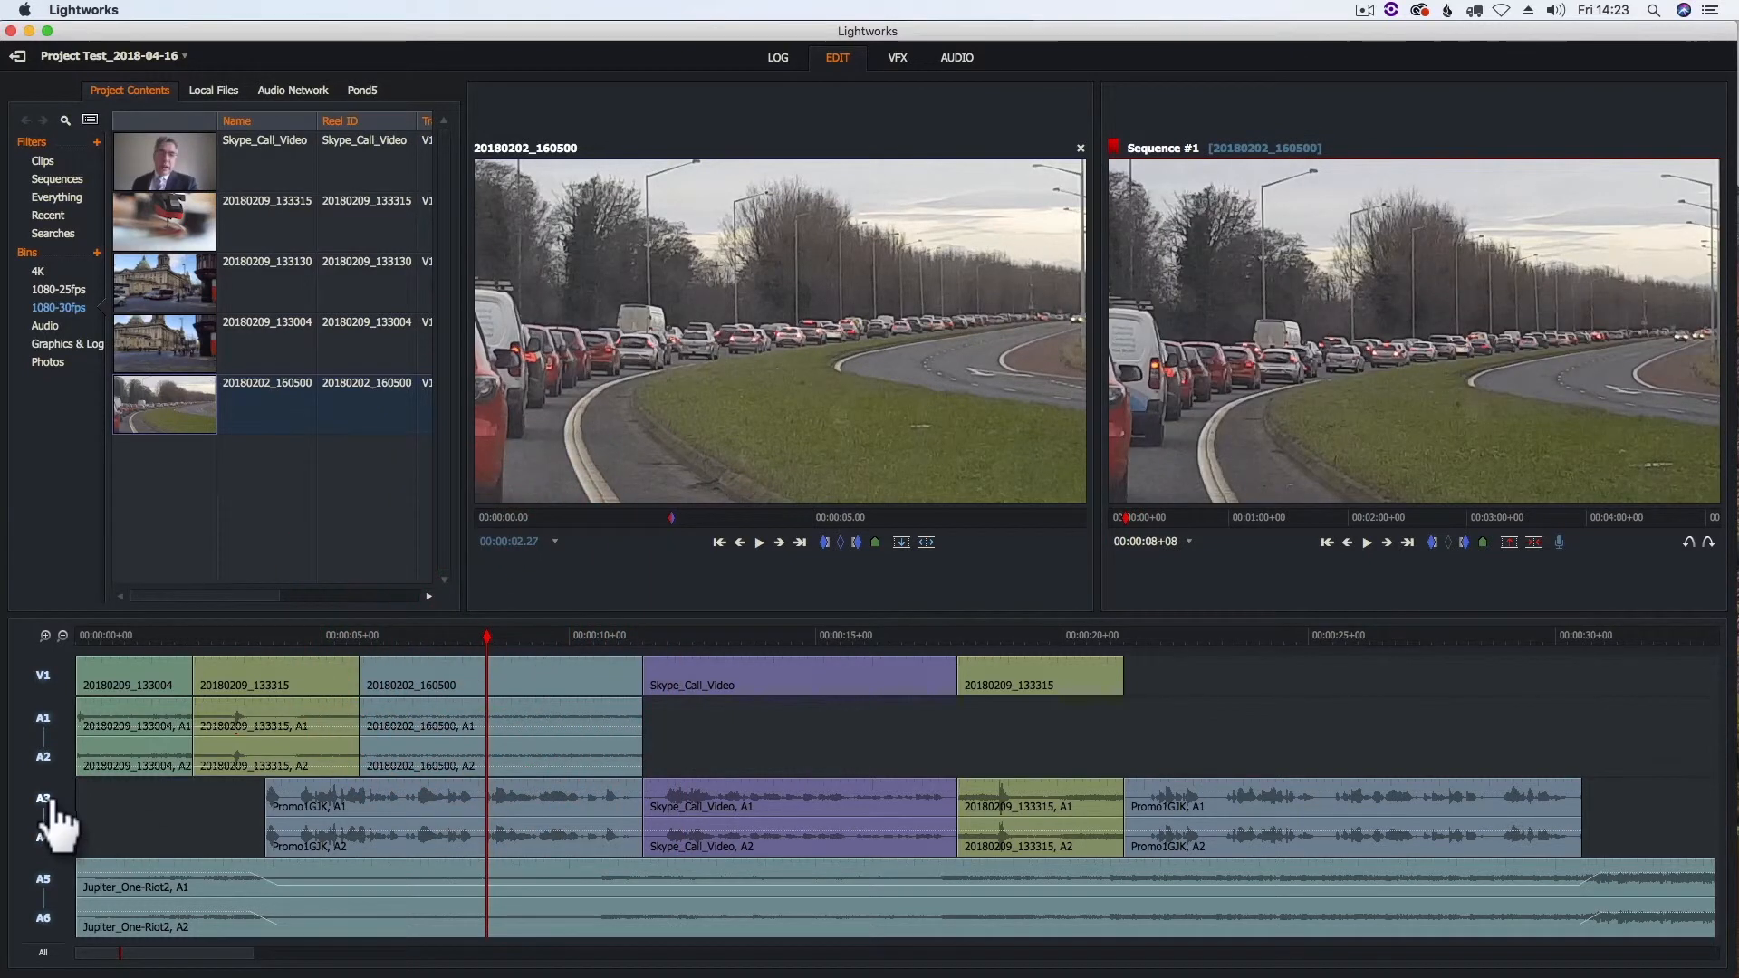
pyautogui.click(44, 800)
pyautogui.click(41, 878)
# - Try splitting clip 20180202_160500 at 00:00:08+09 on V1, A1 and A2, and undo the cut
pyautogui.moveTo(484, 634); pyautogui.dragTo(490, 637)
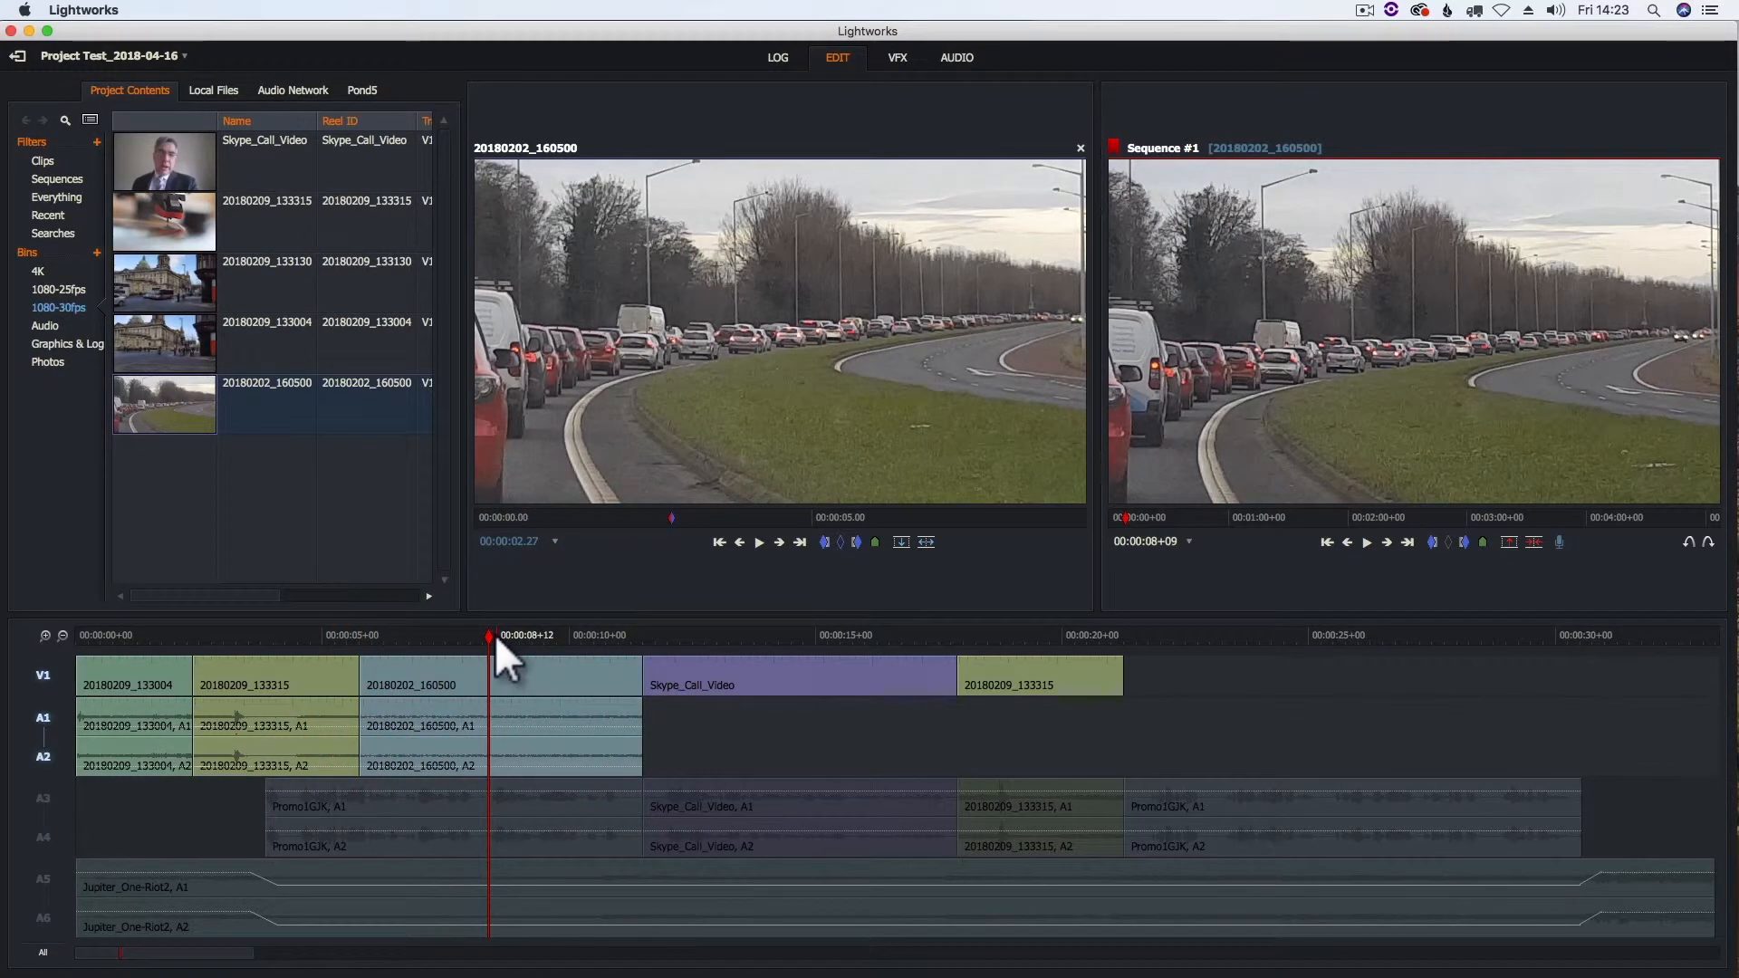
pyautogui.press('o')
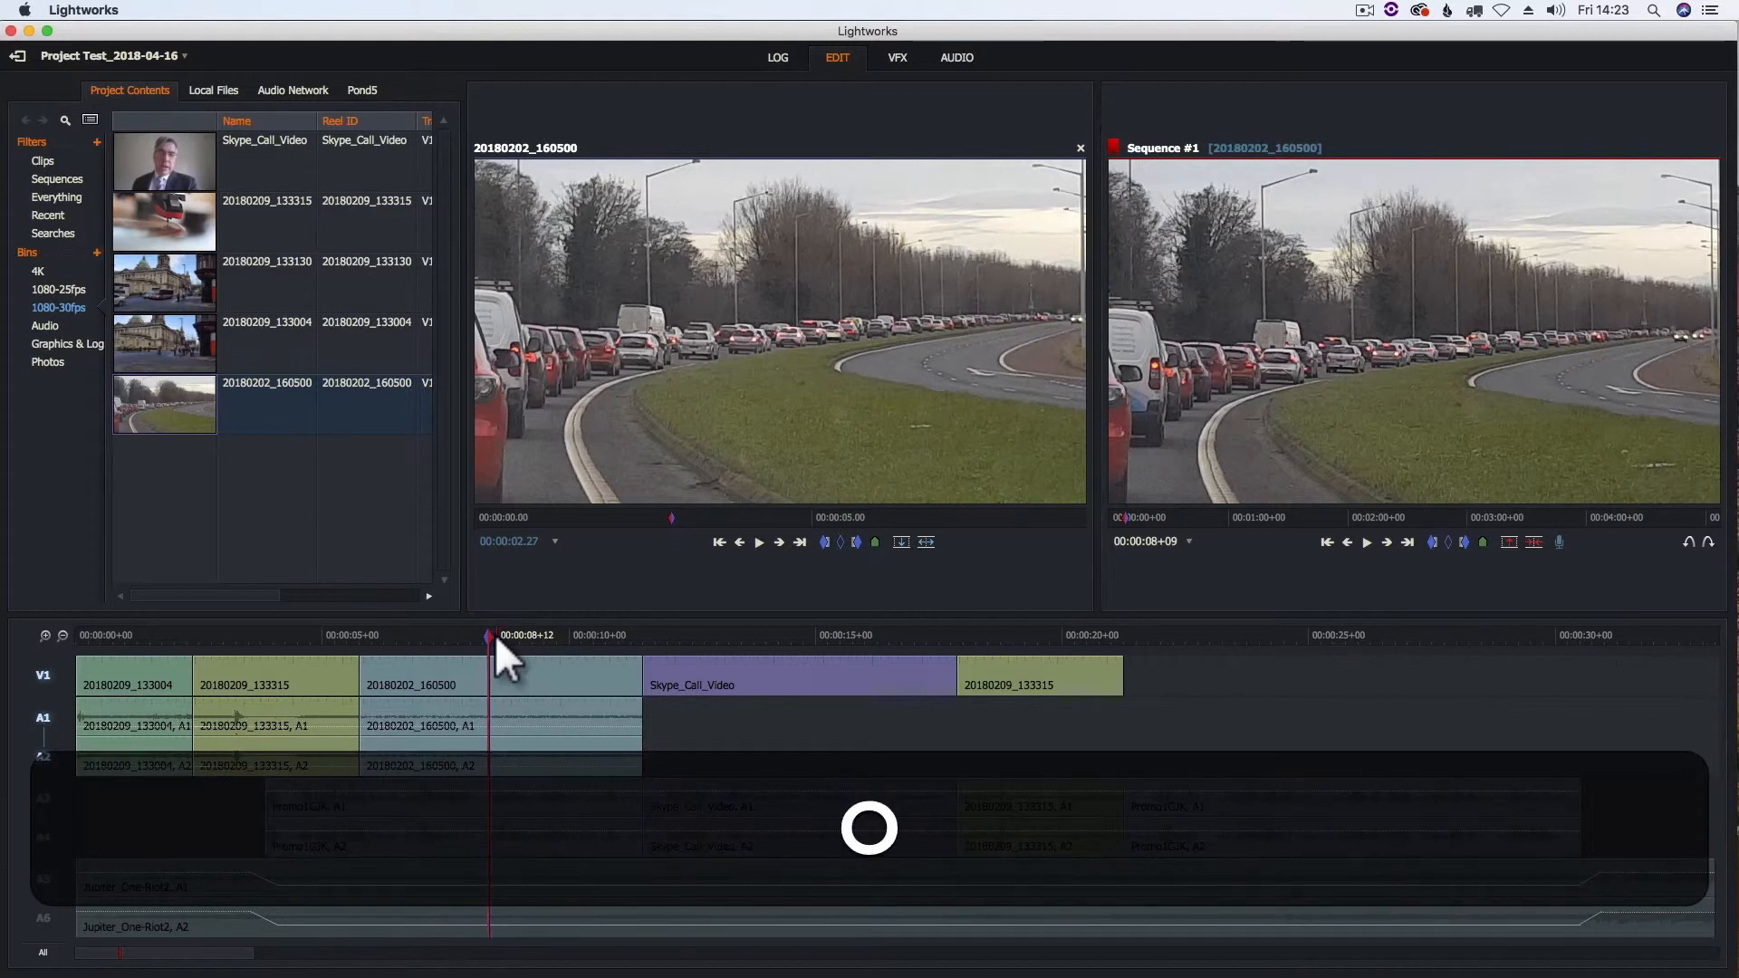
pyautogui.press('Delete')
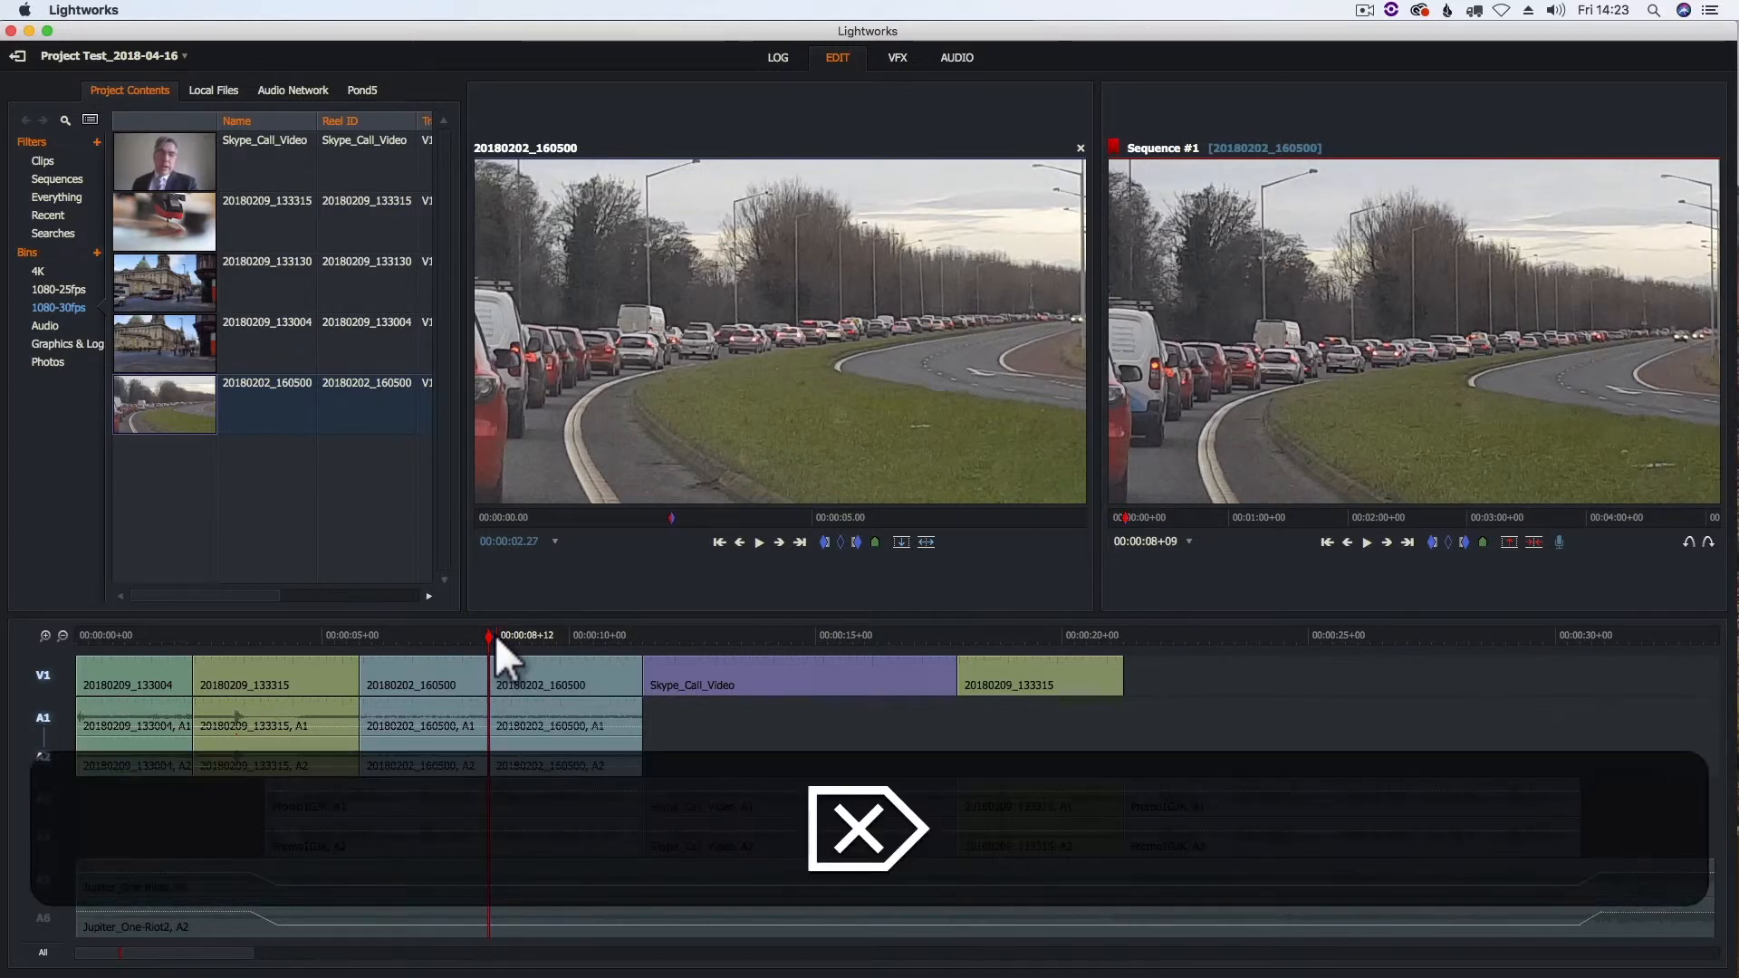
pyautogui.click(462, 635)
pyautogui.click(491, 688)
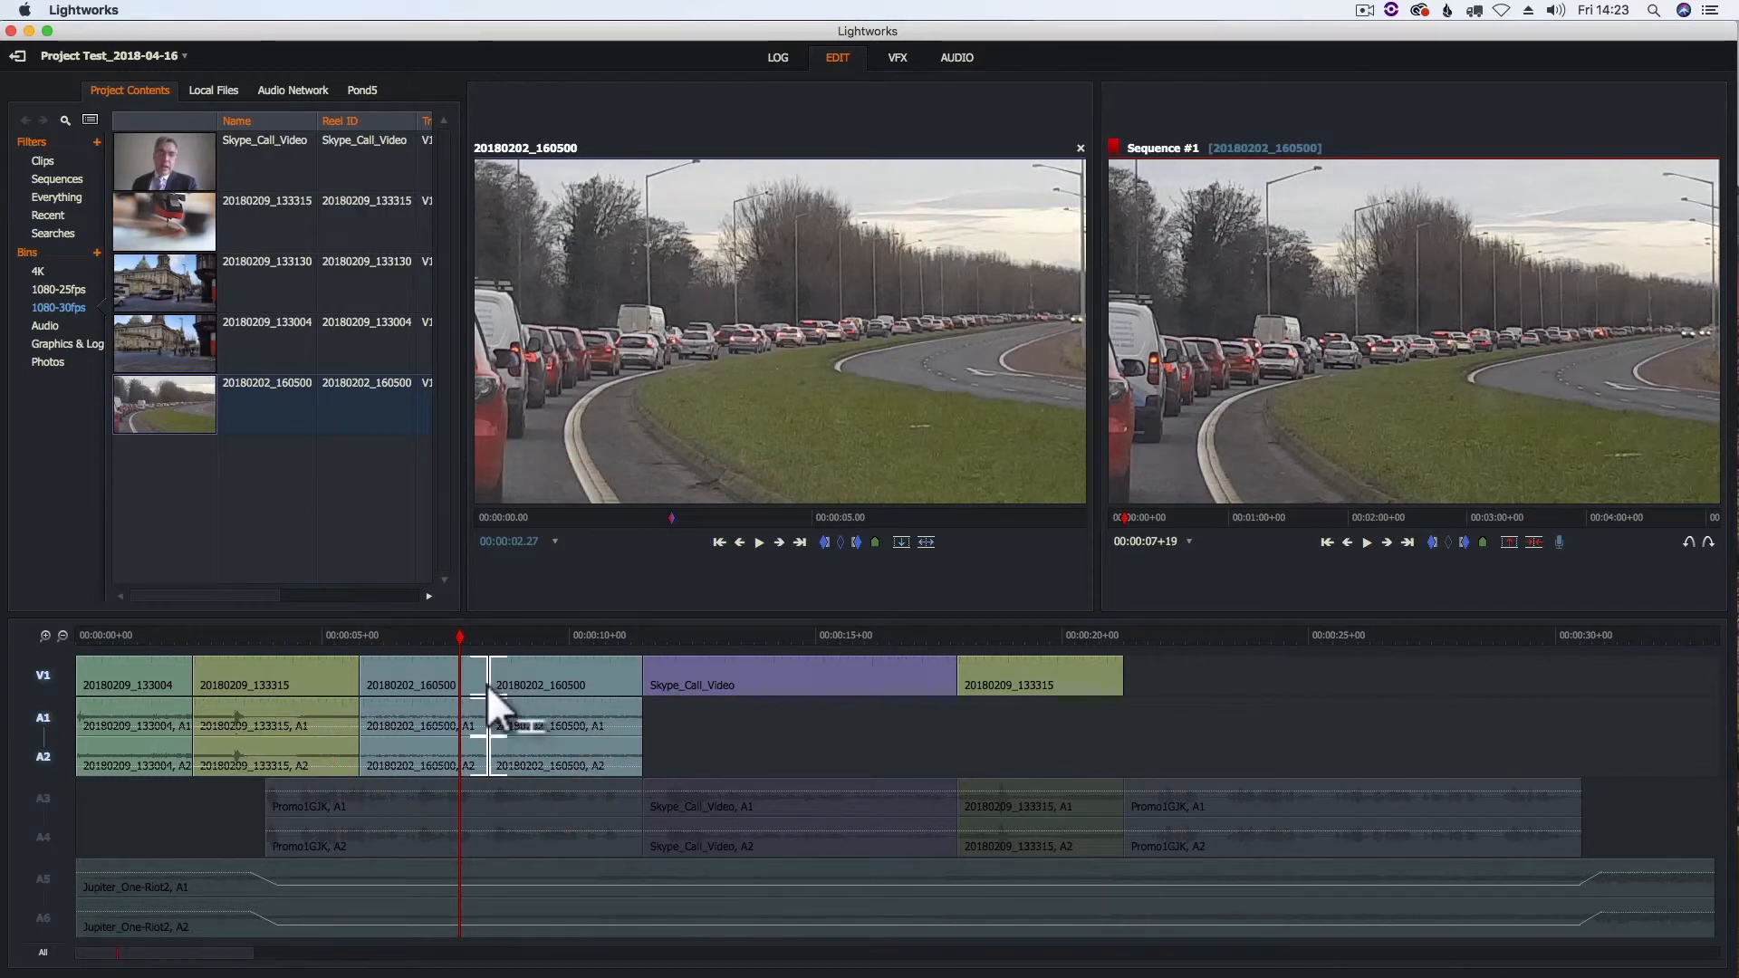
pyautogui.press('super+z')
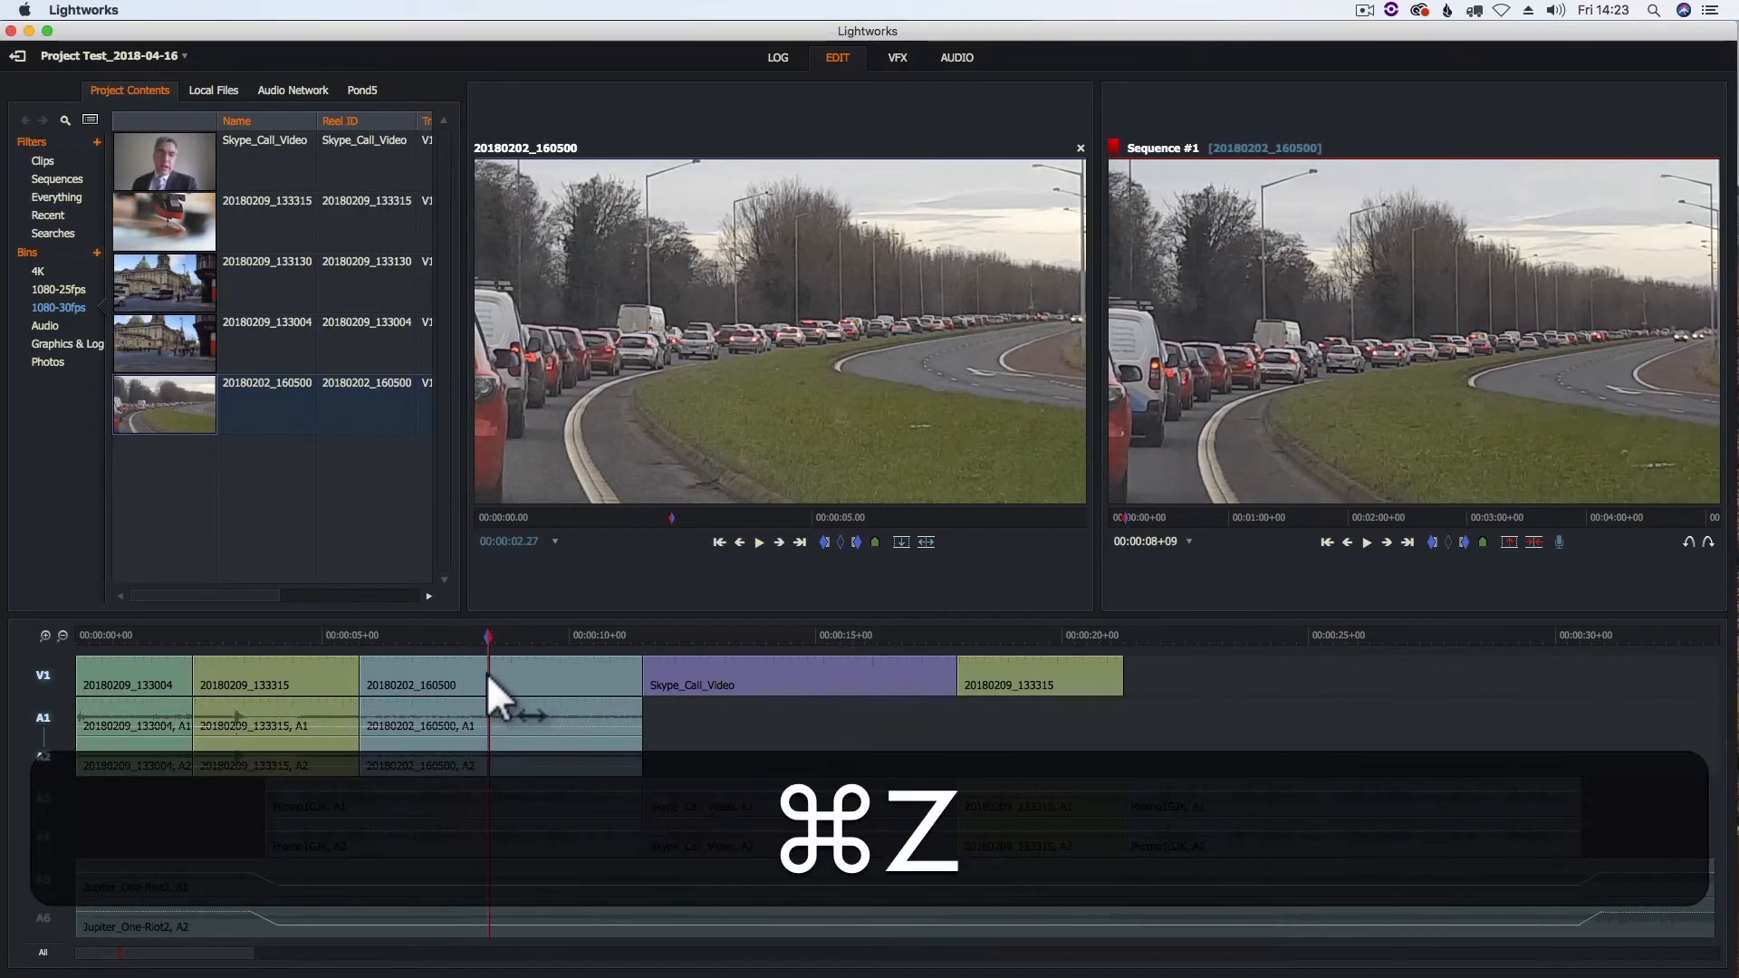
# - Try placing both the in and out marks of the sequence at 00:00:06+10 in clip 20180202_160500
pyautogui.click(404, 636)
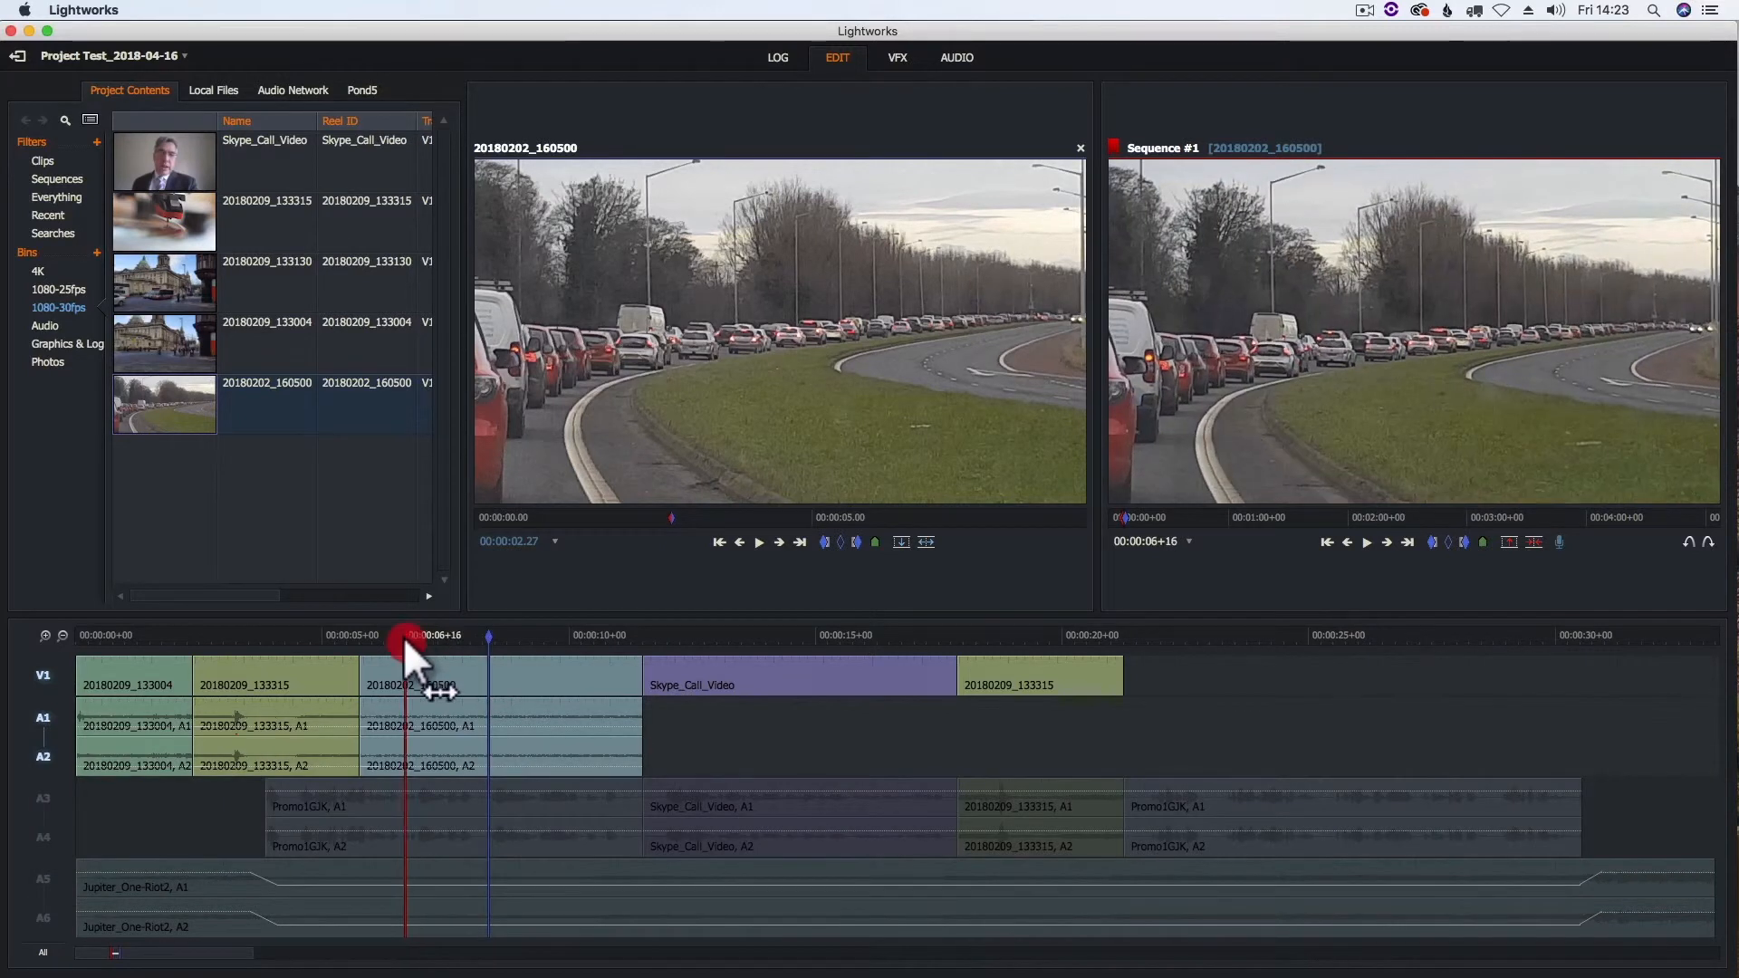
pyautogui.click(544, 637)
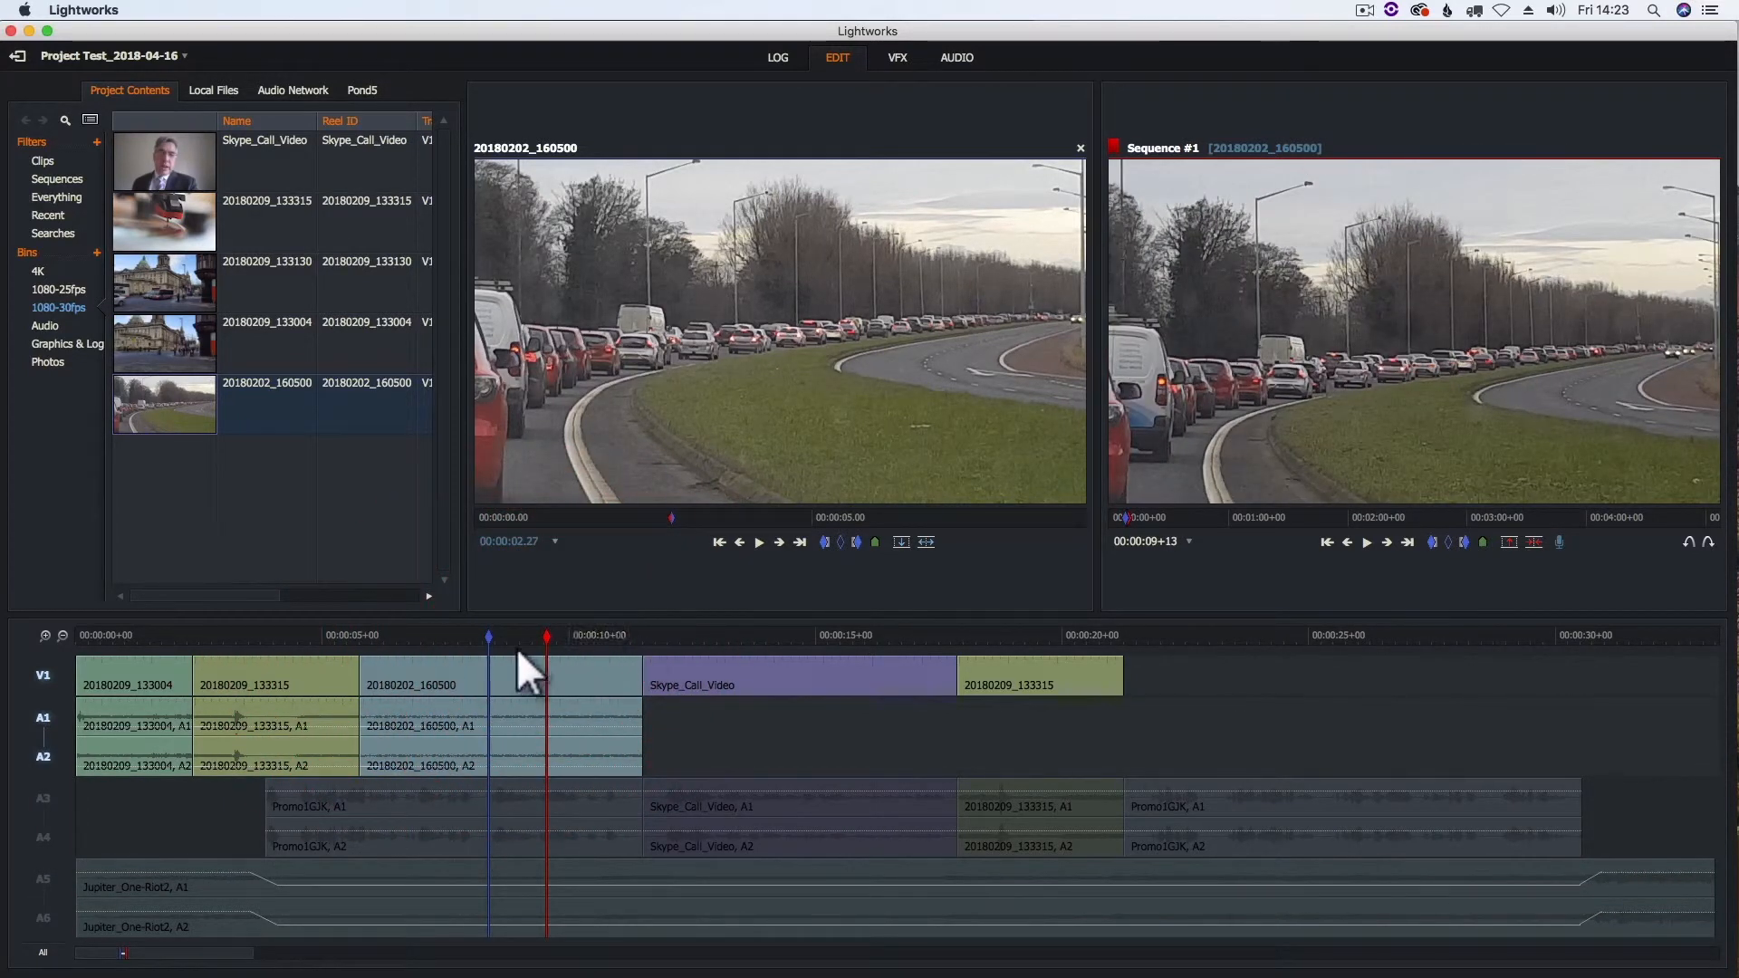
pyautogui.click(390, 634)
pyautogui.click(823, 552)
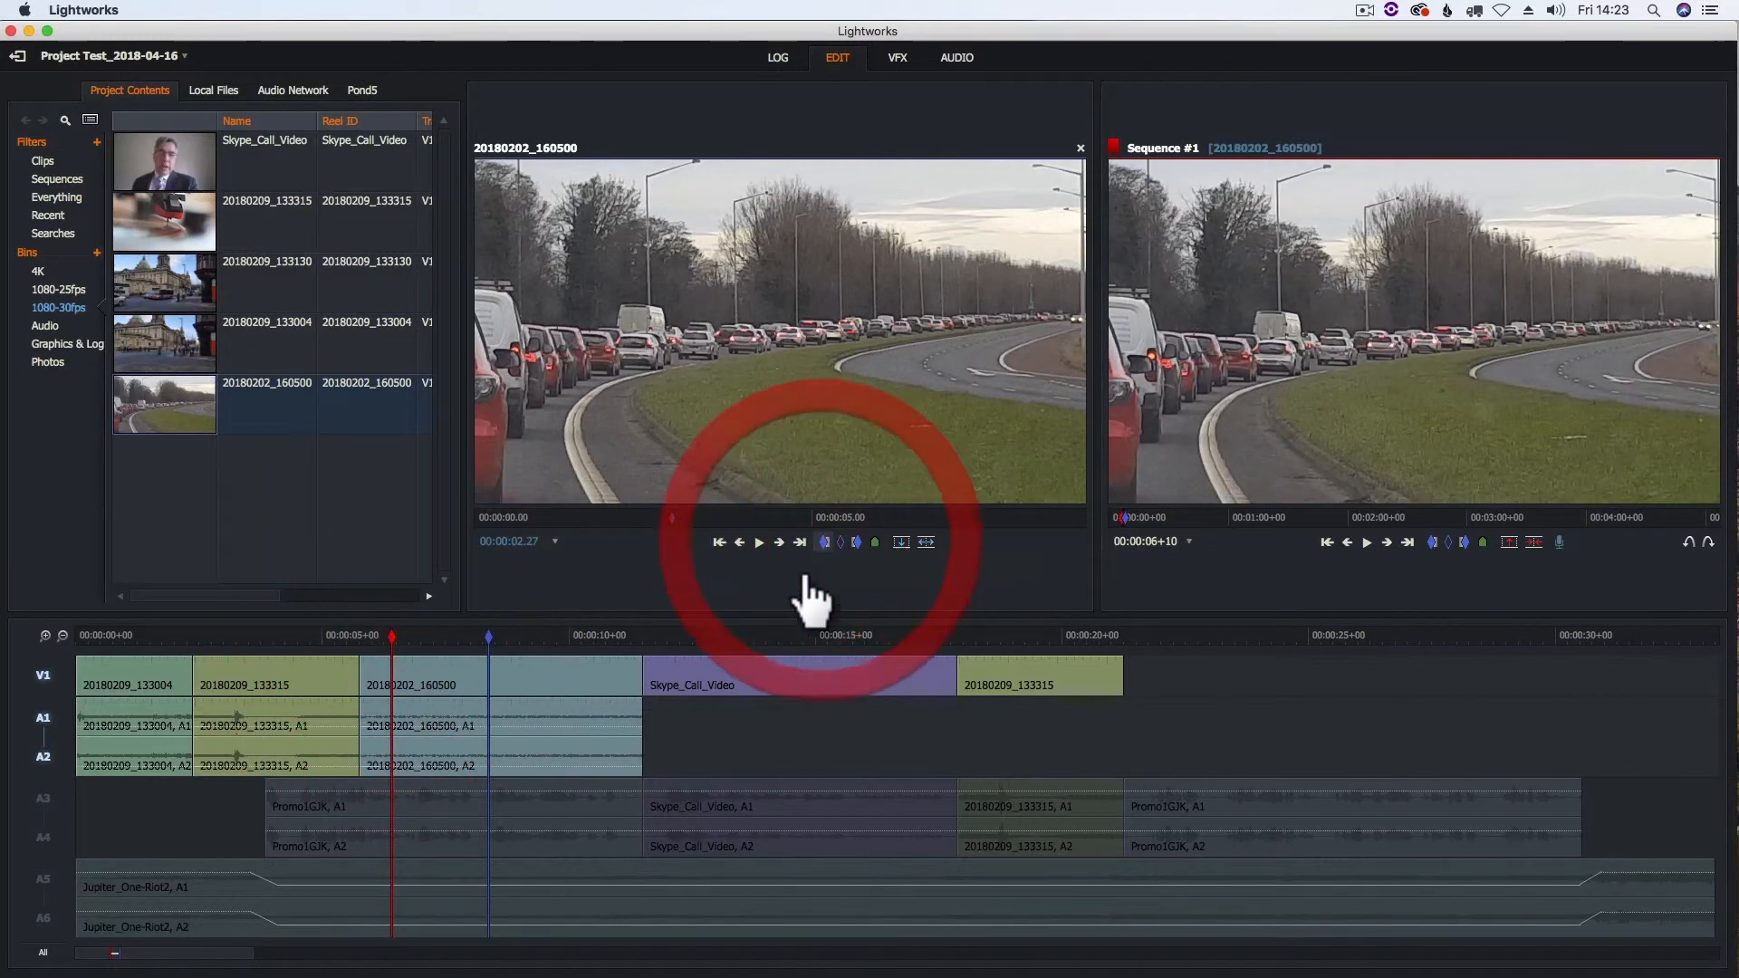
pyautogui.click(824, 542)
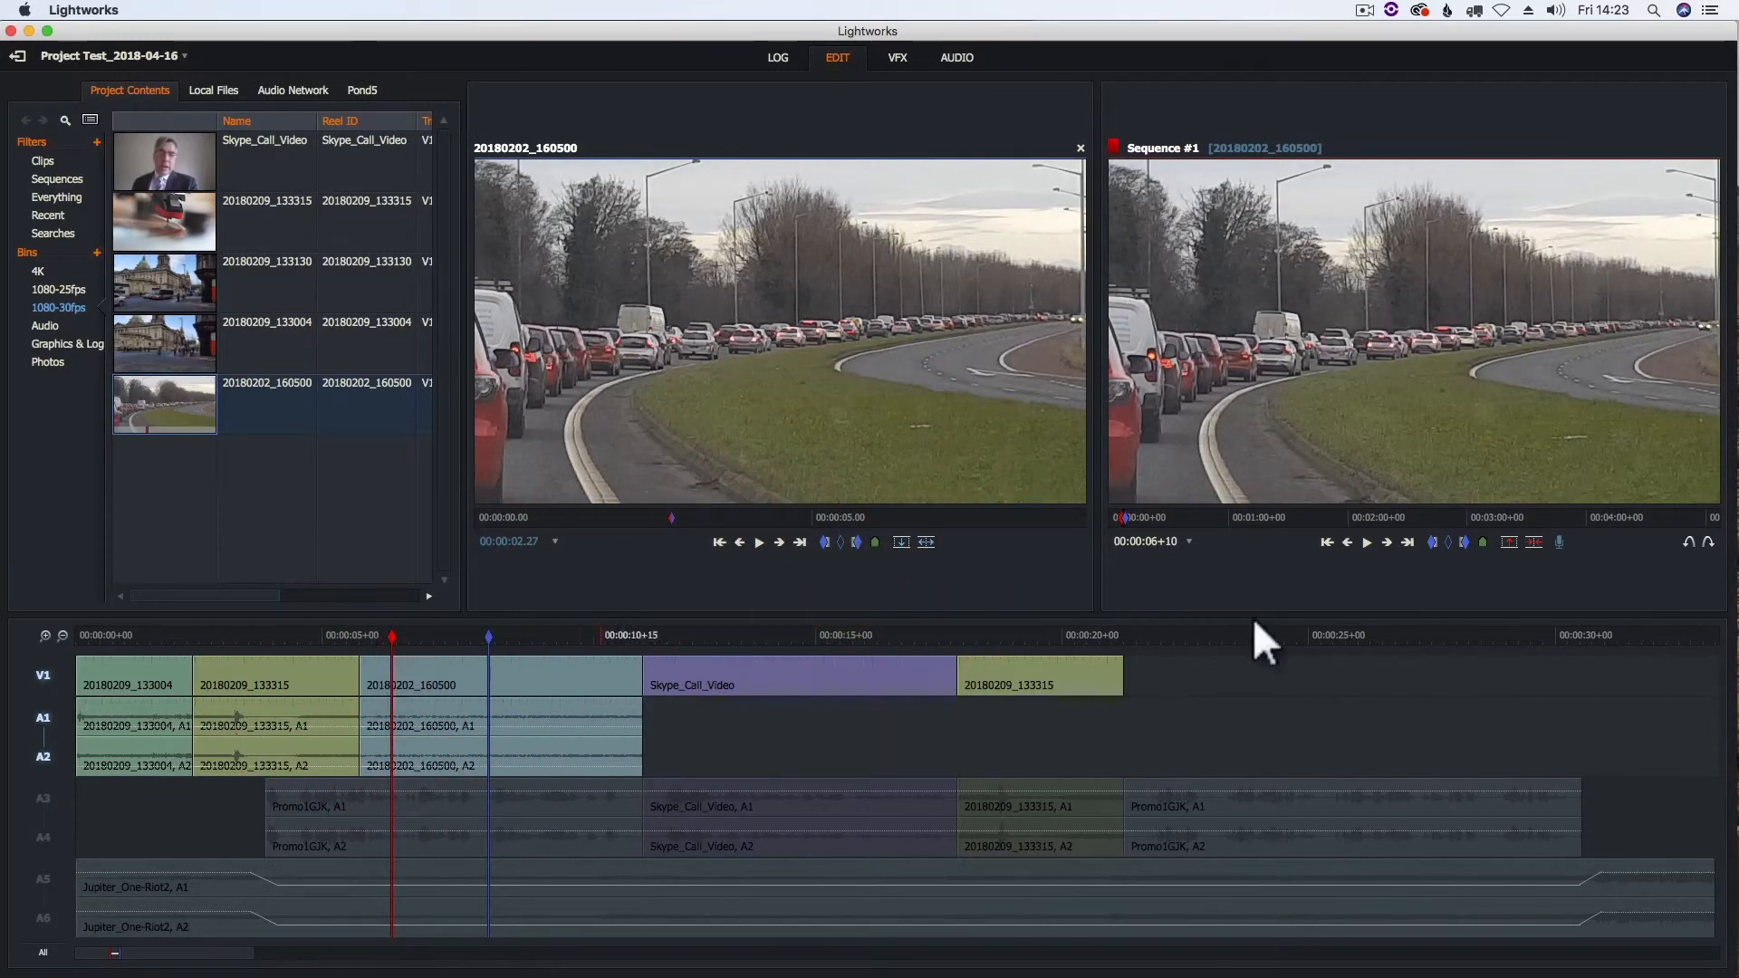
pyautogui.click(1432, 541)
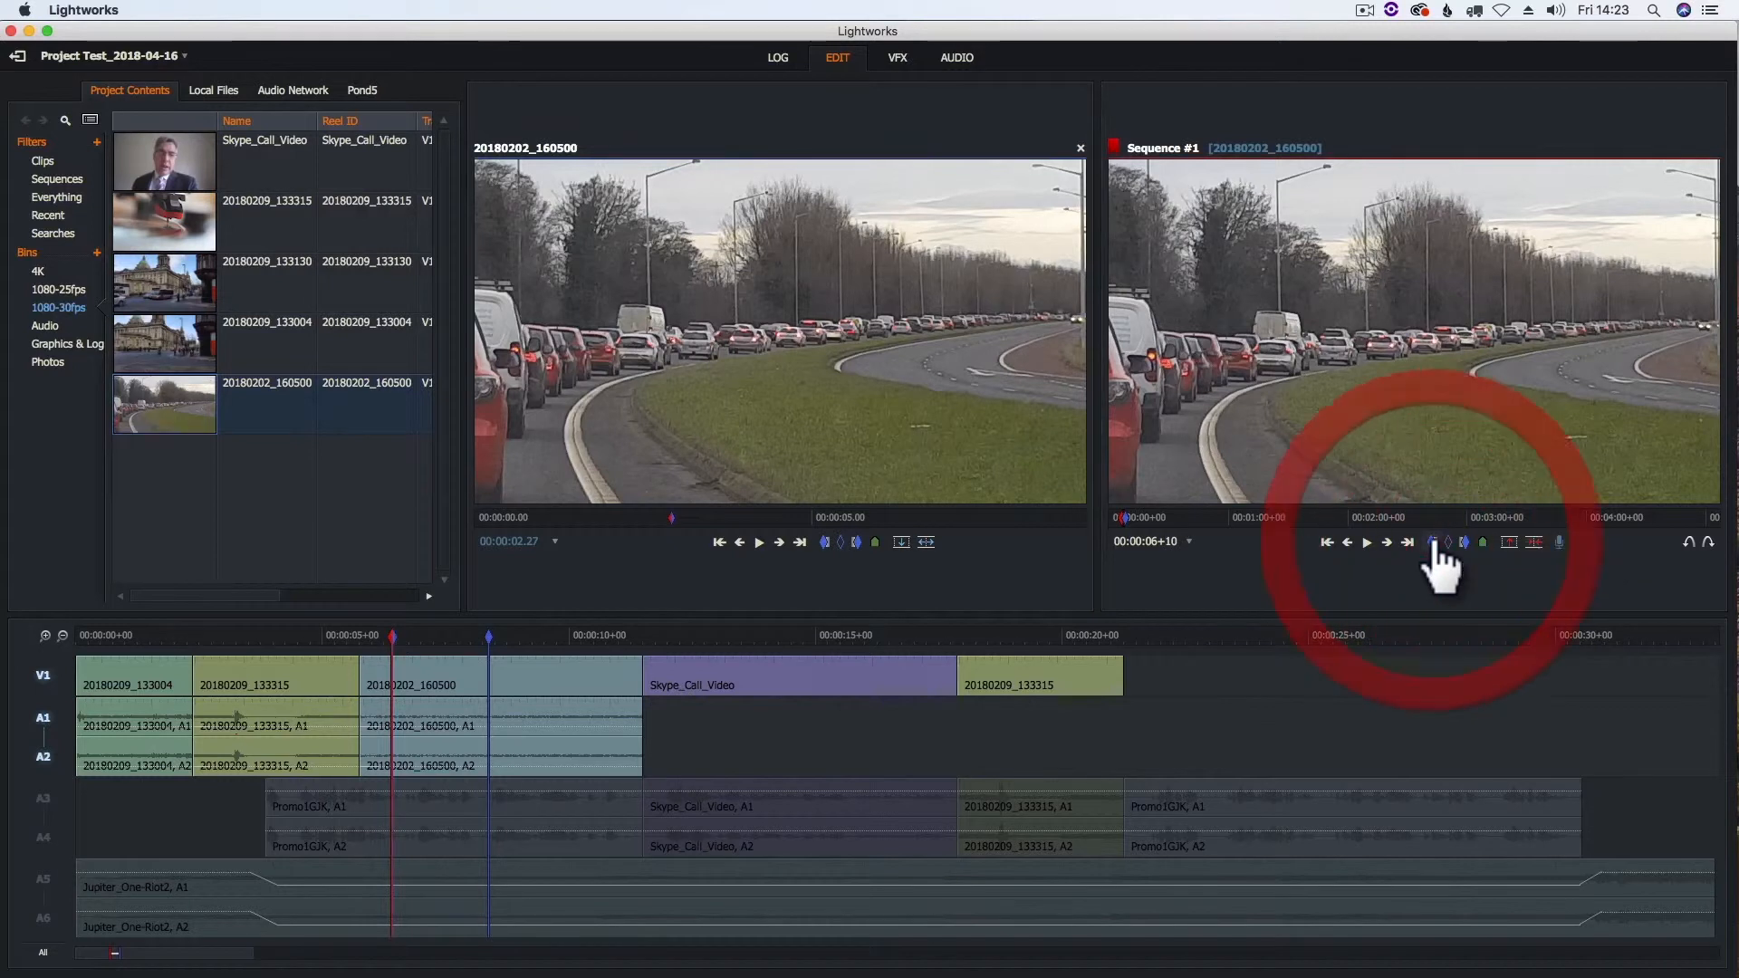
pyautogui.click(1465, 542)
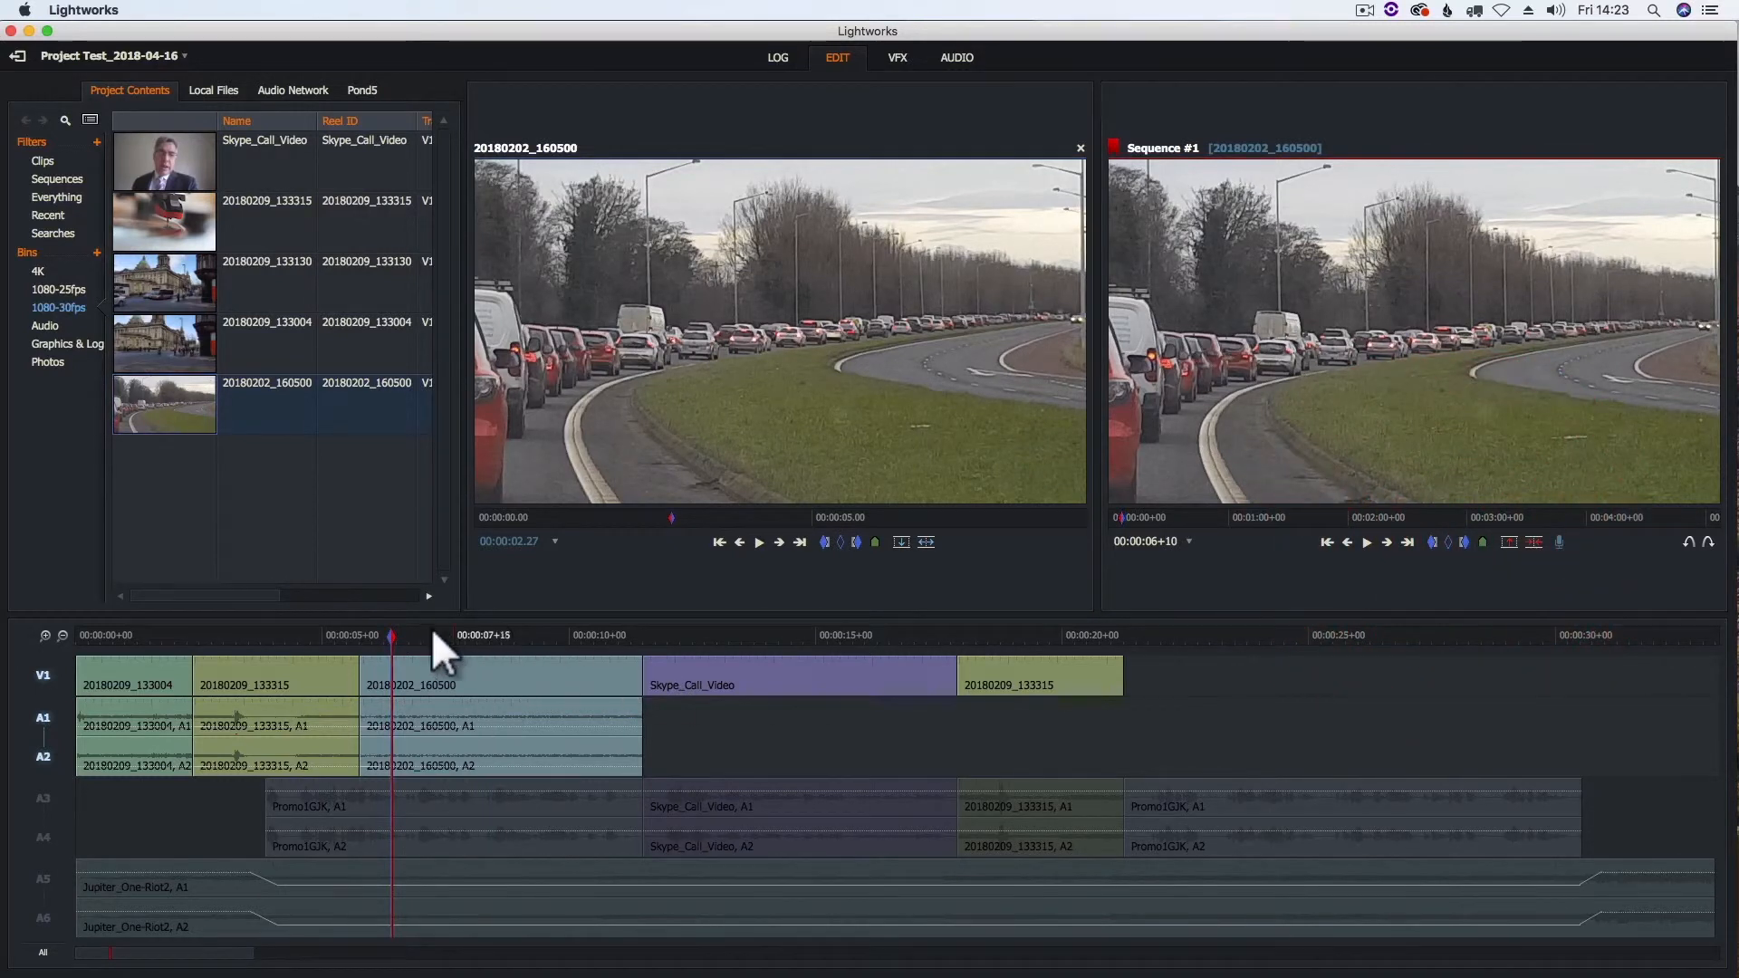
# - Set the in and out marks together at 00:00:08+06 and delete at that point to split clip 20180202_160500
pyautogui.moveTo(401, 634); pyautogui.dragTo(480, 634)
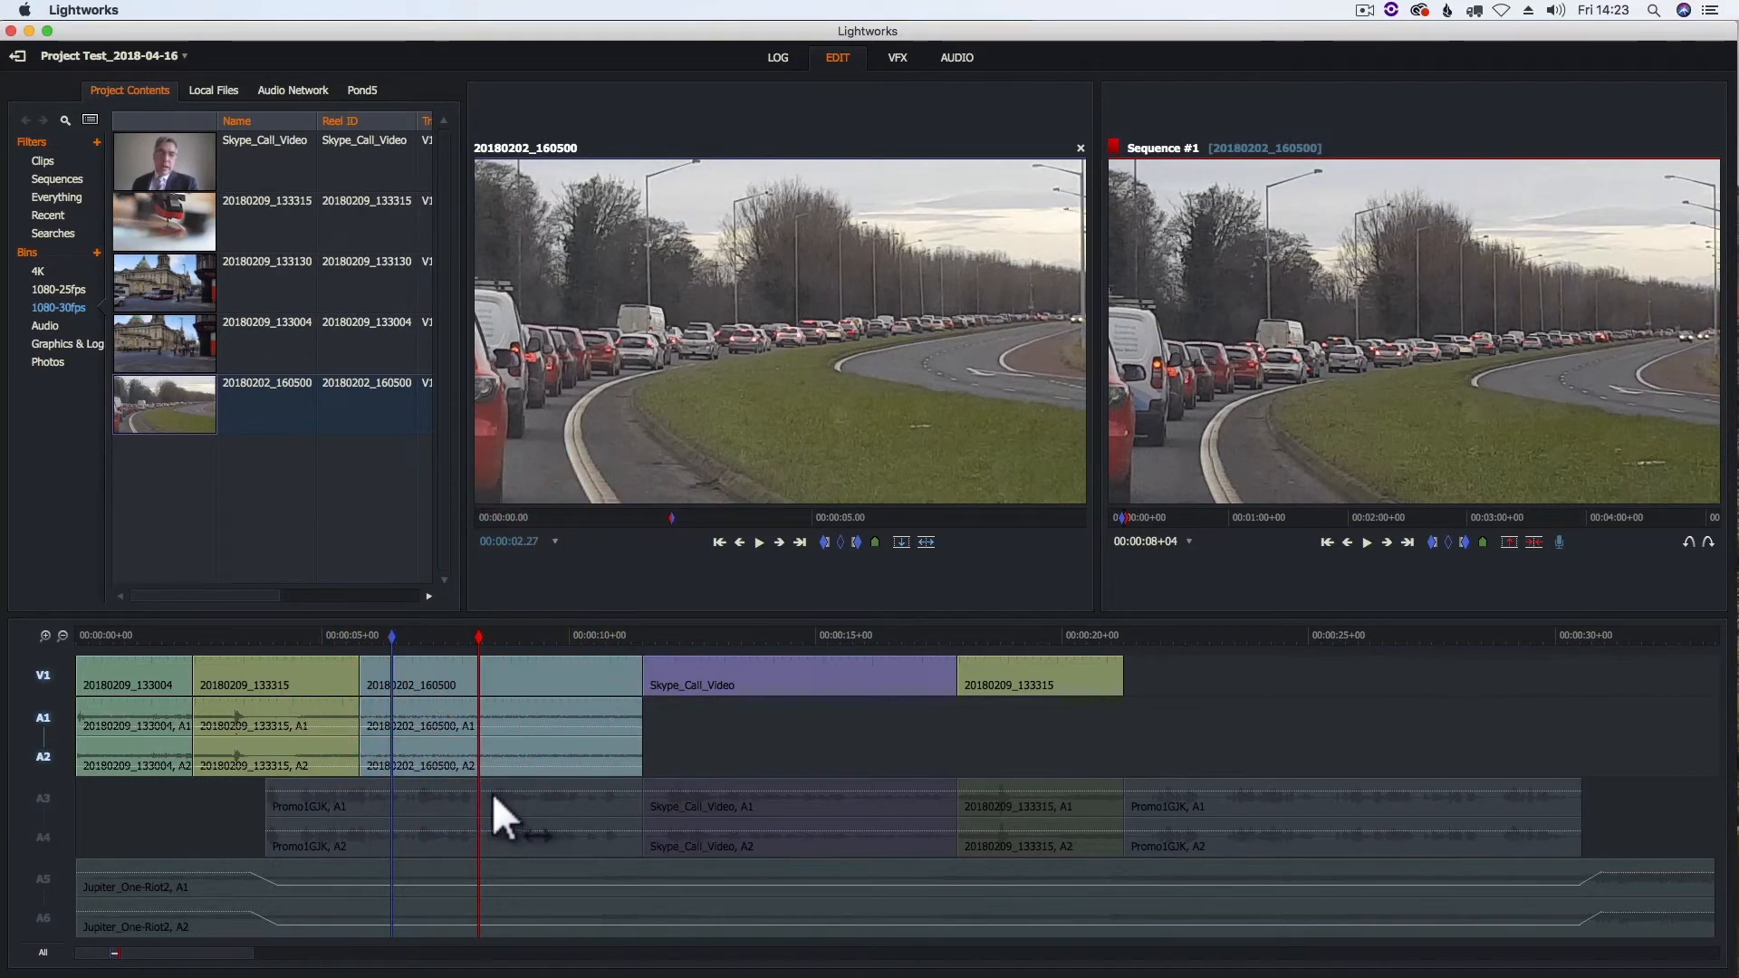
pyautogui.moveTo(478, 634); pyautogui.dragTo(481, 634)
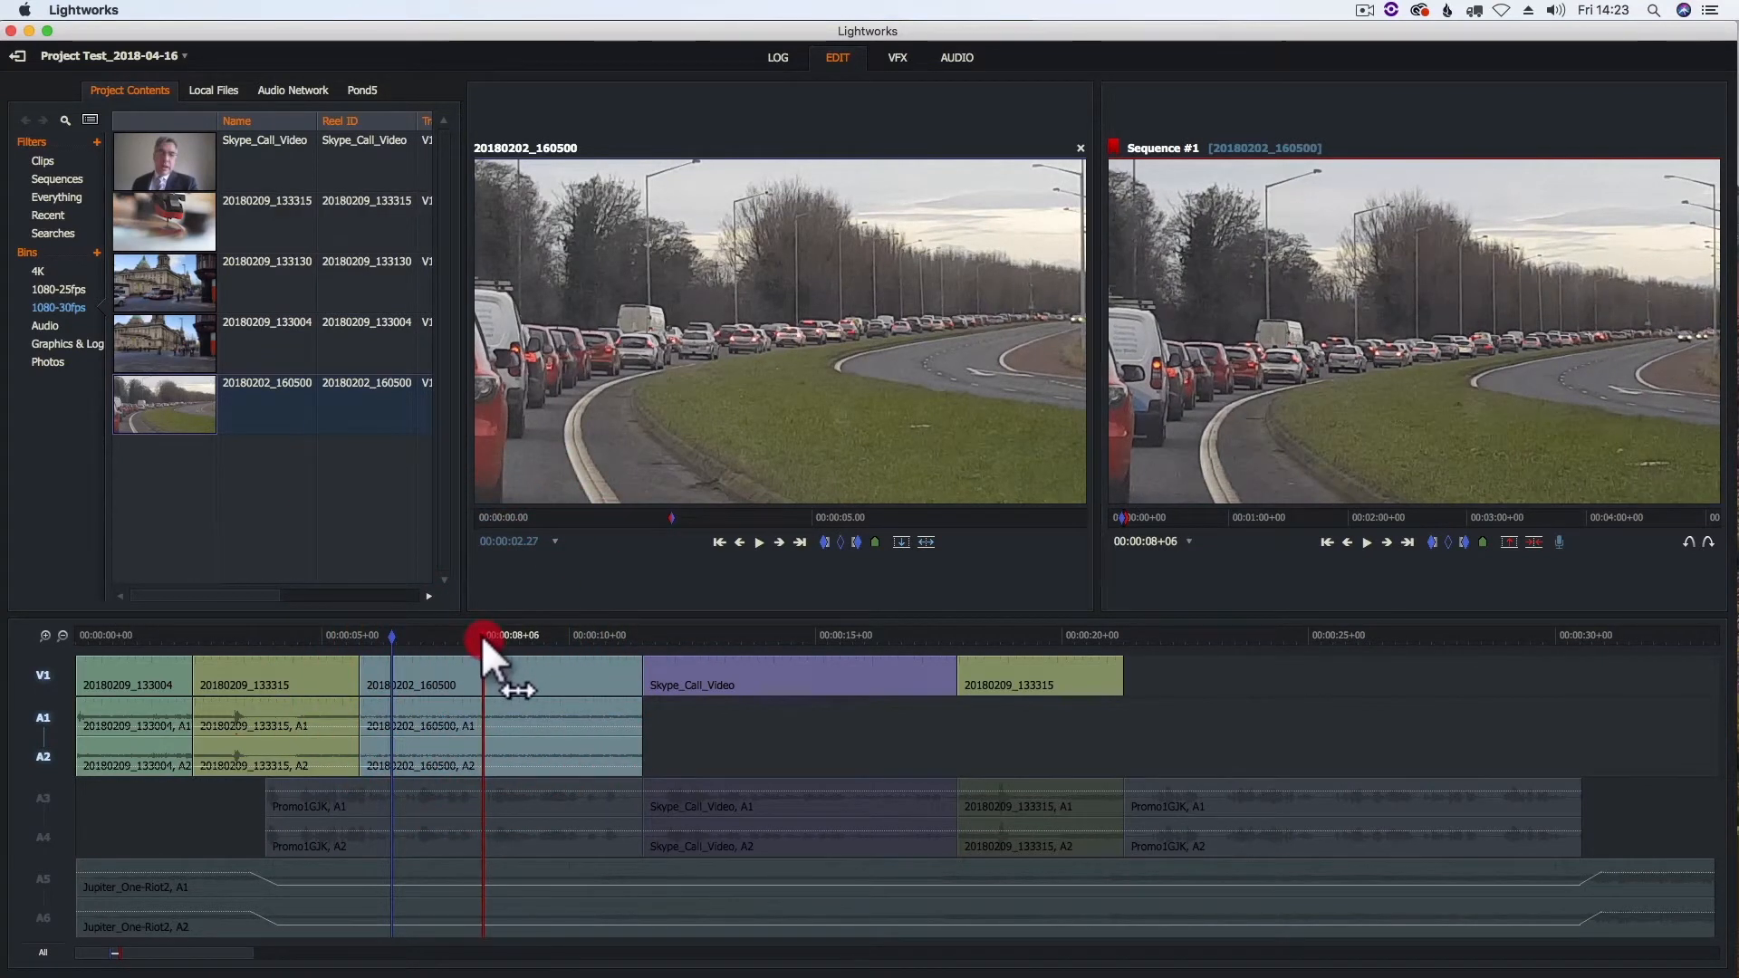
pyautogui.click(1433, 544)
pyautogui.click(1464, 543)
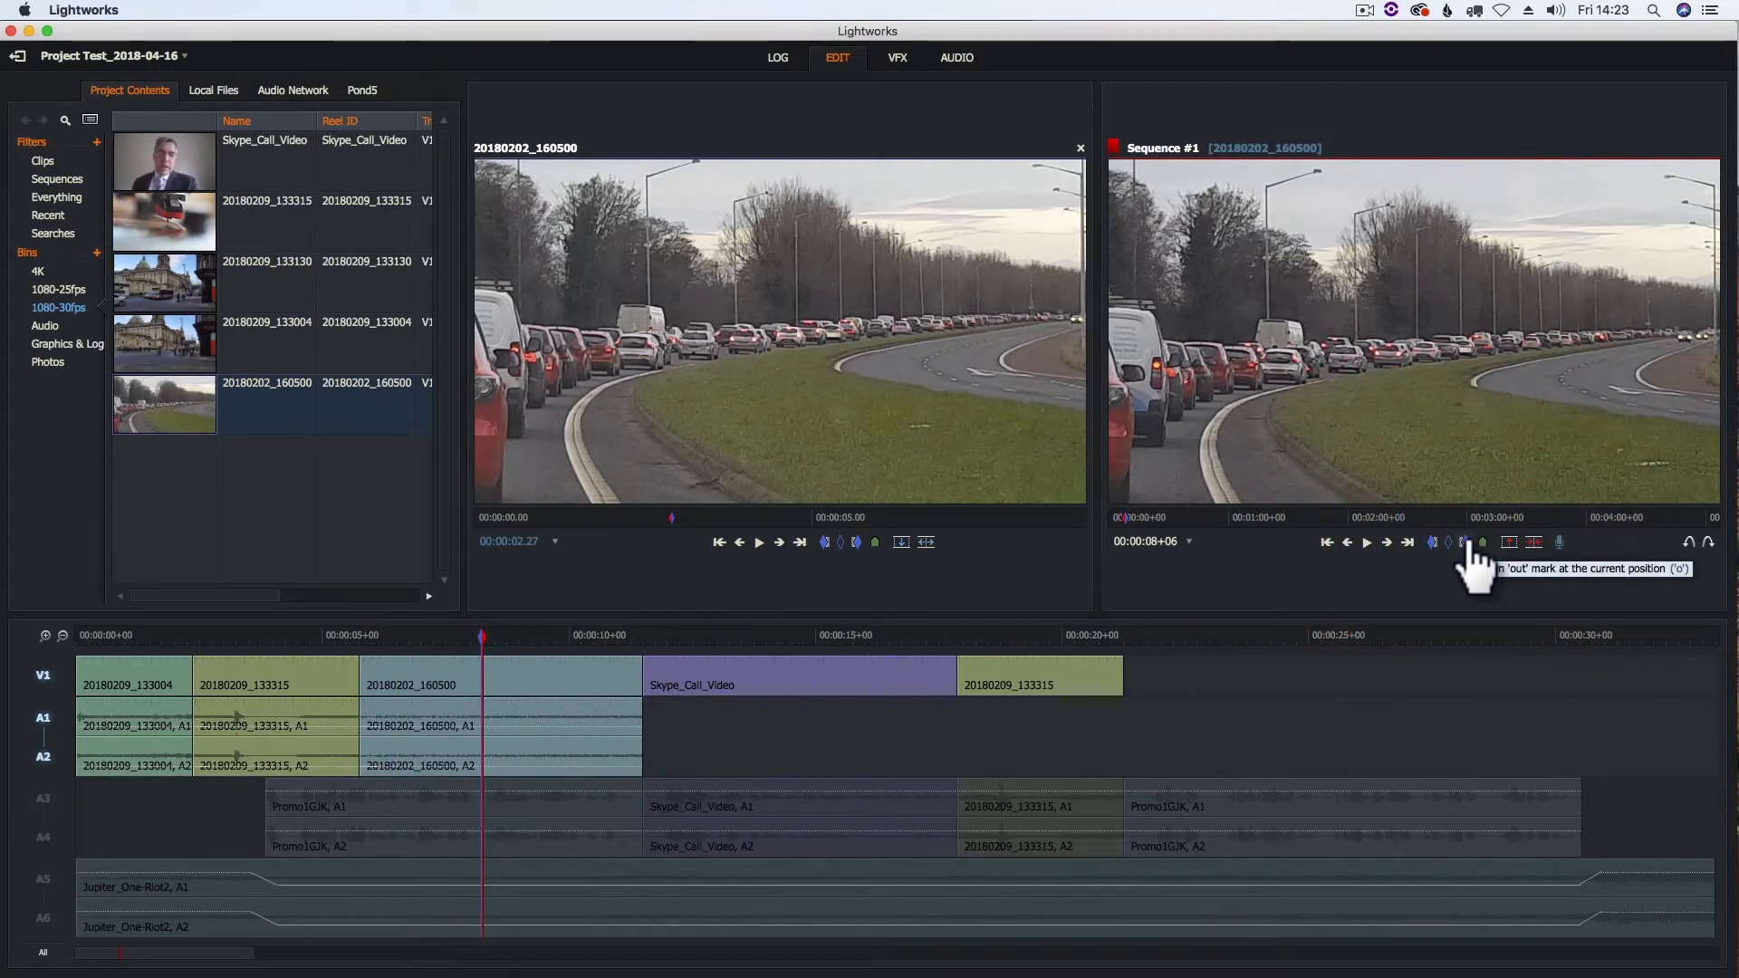
pyautogui.press('BackSpace')
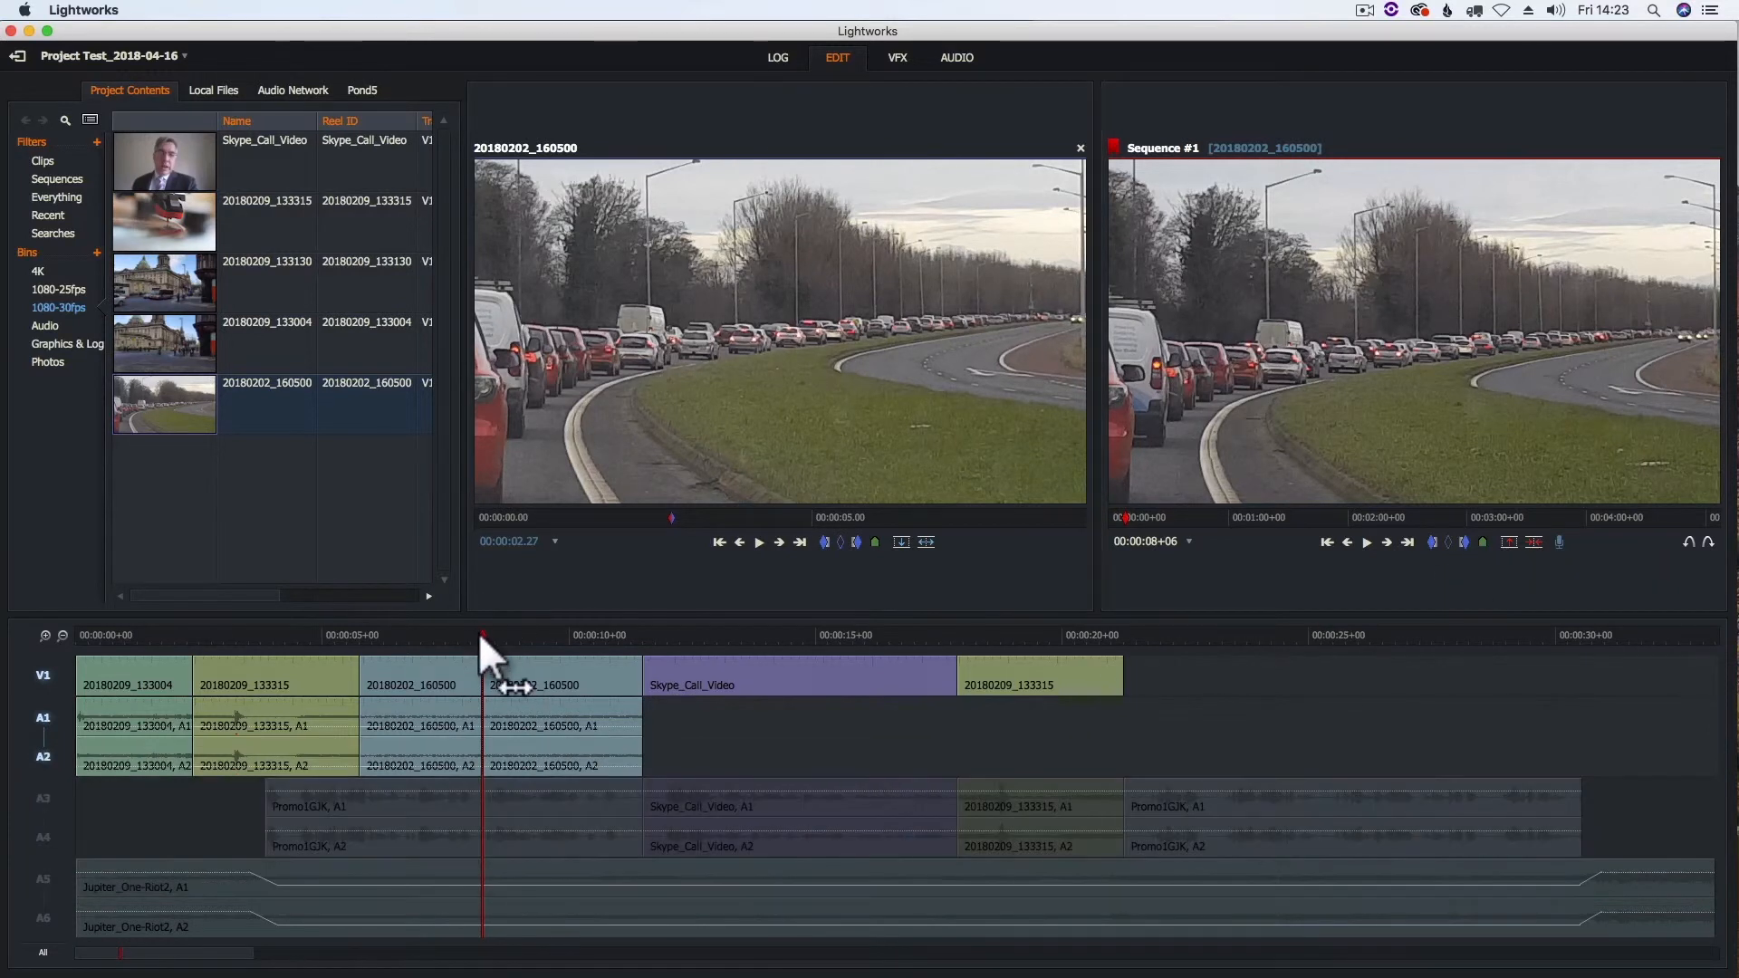
# - Mark the second part of the split 20180202_160500 clip, from the cut at 00:00:08+06 to 00:00:11+12
pyautogui.click(464, 634)
pyautogui.click(533, 674)
pyautogui.click(524, 632)
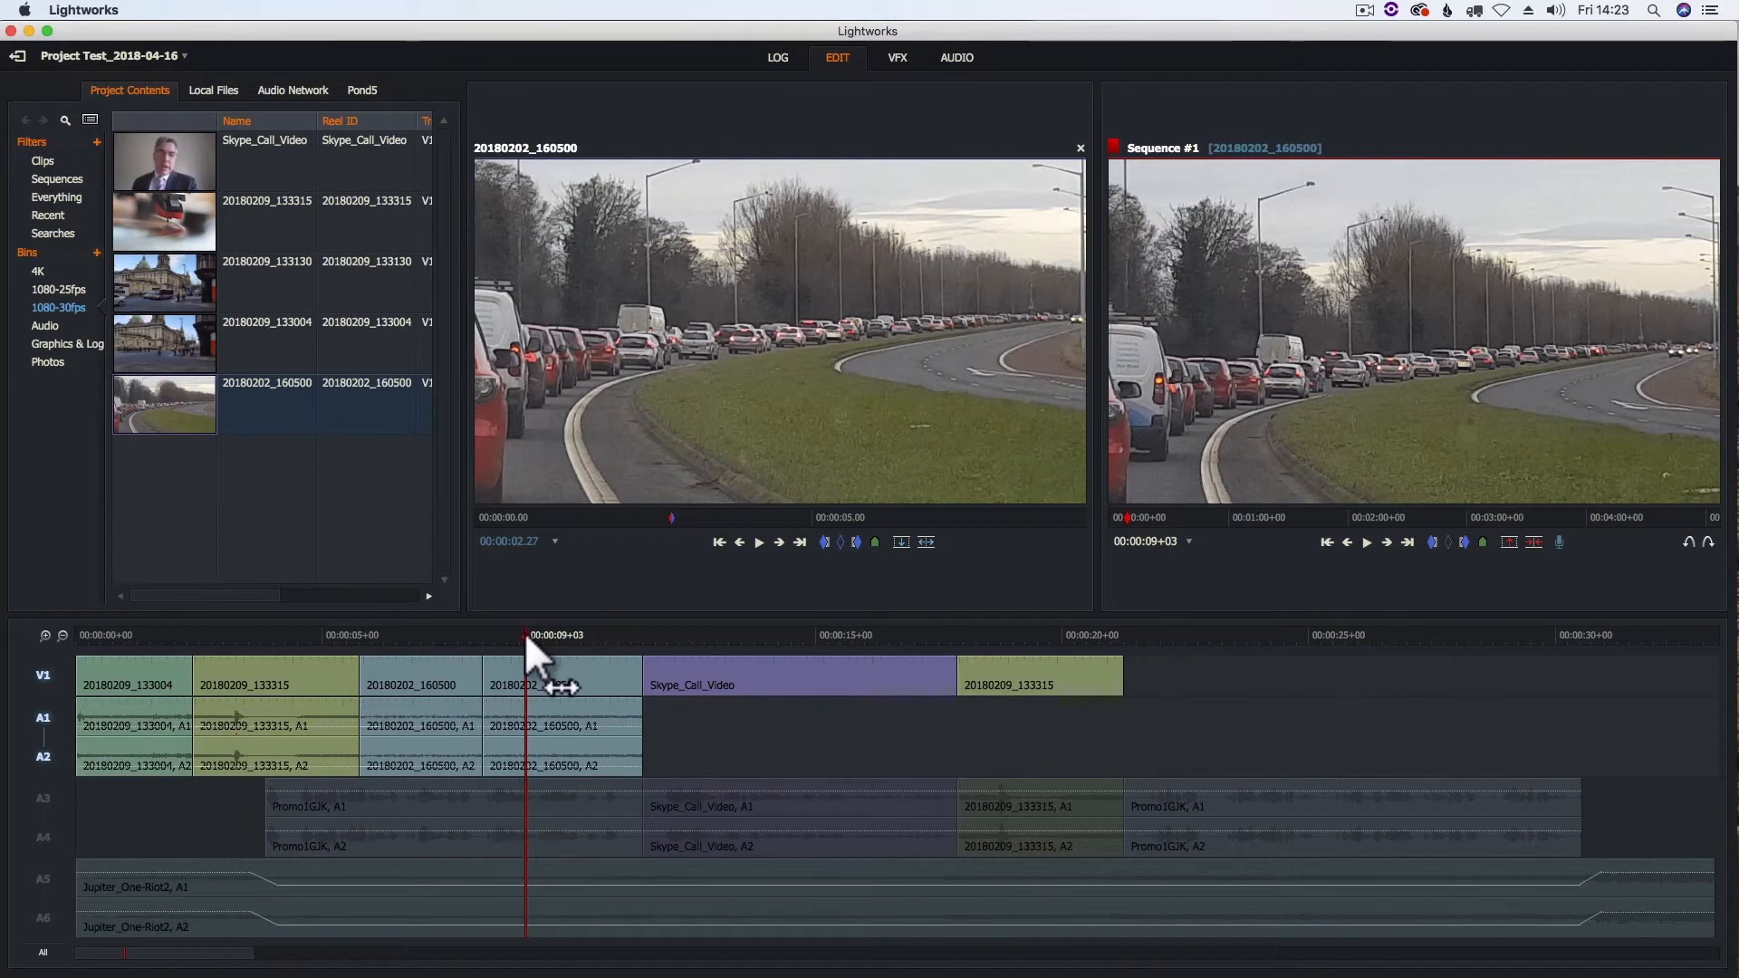
pyautogui.click(1348, 543)
pyautogui.click(1434, 543)
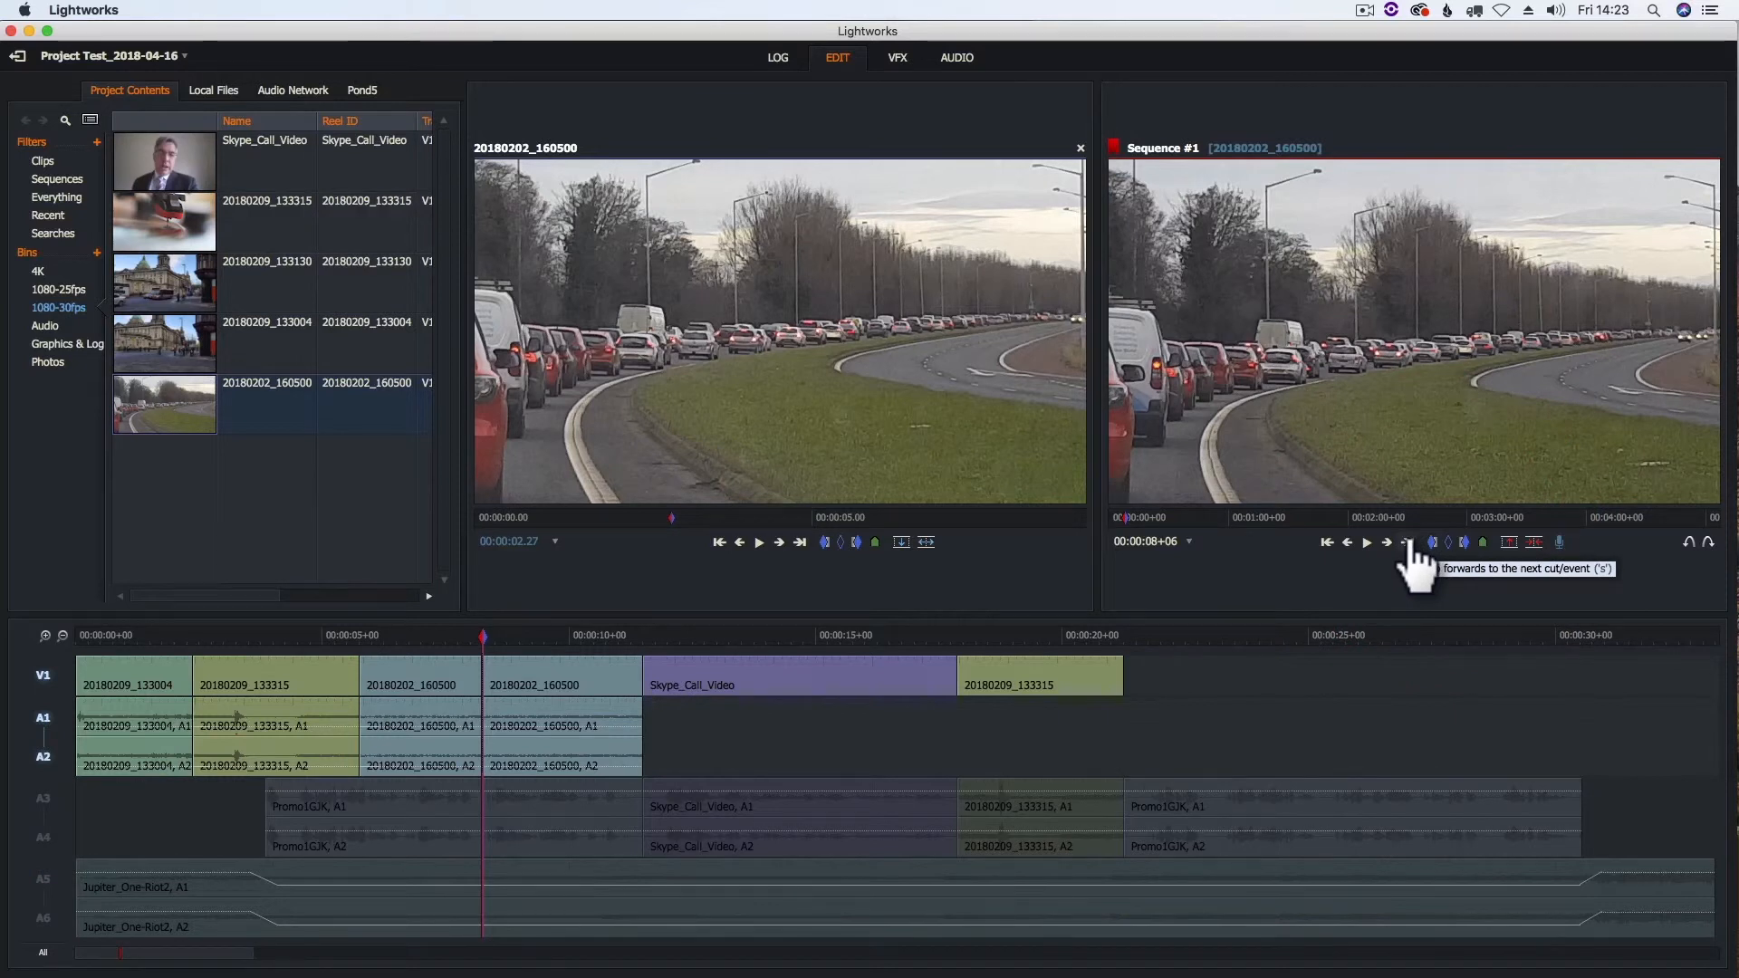
pyautogui.click(1407, 543)
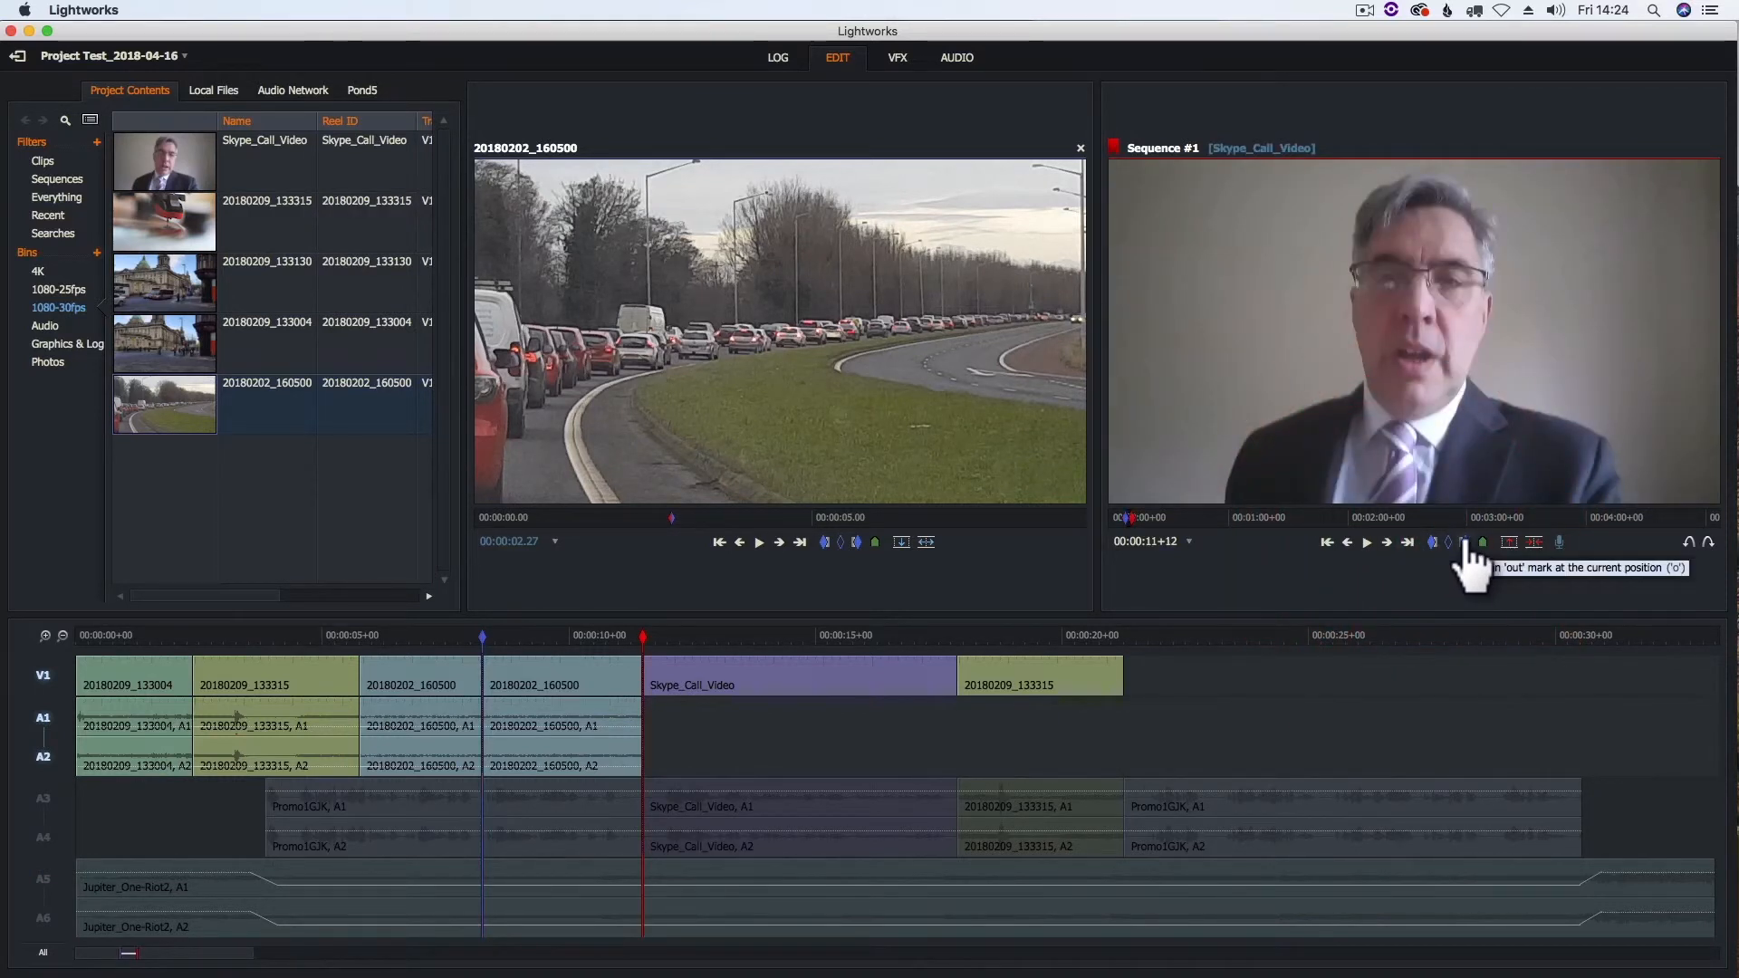
pyautogui.click(1464, 543)
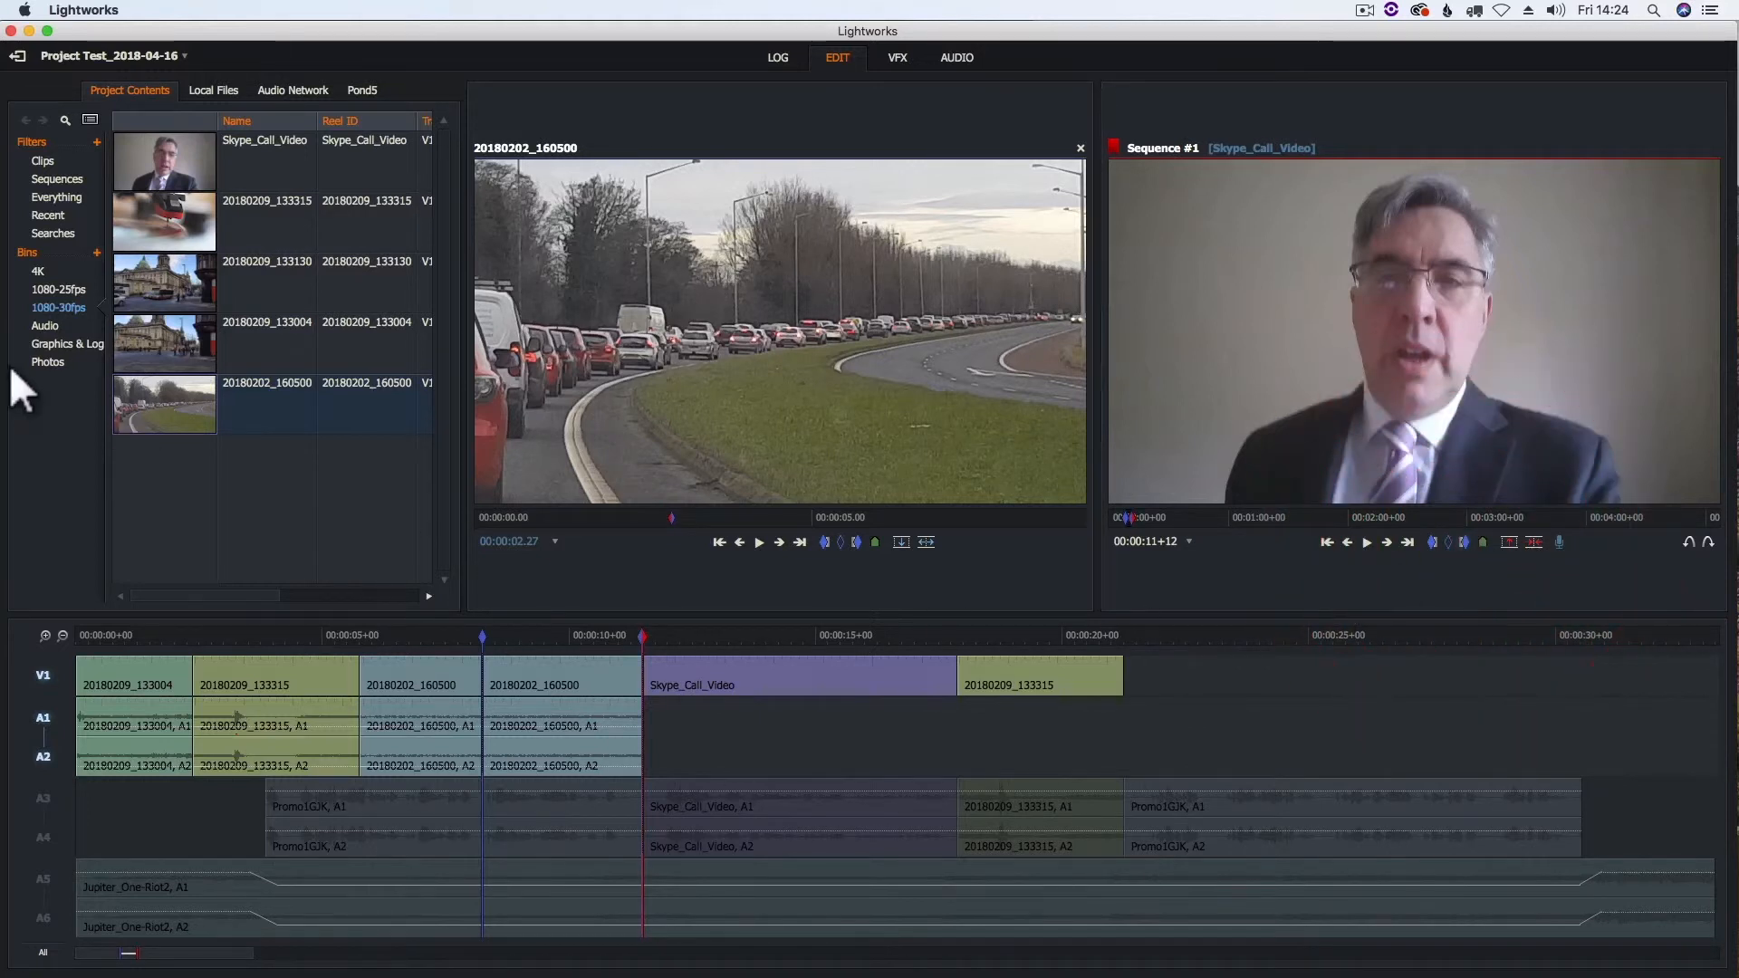
# - Open clip P1070798 from the 1080-25fps bin, cue it at 00:00:04.04, and replace the marked section with it
pyautogui.click(76, 288)
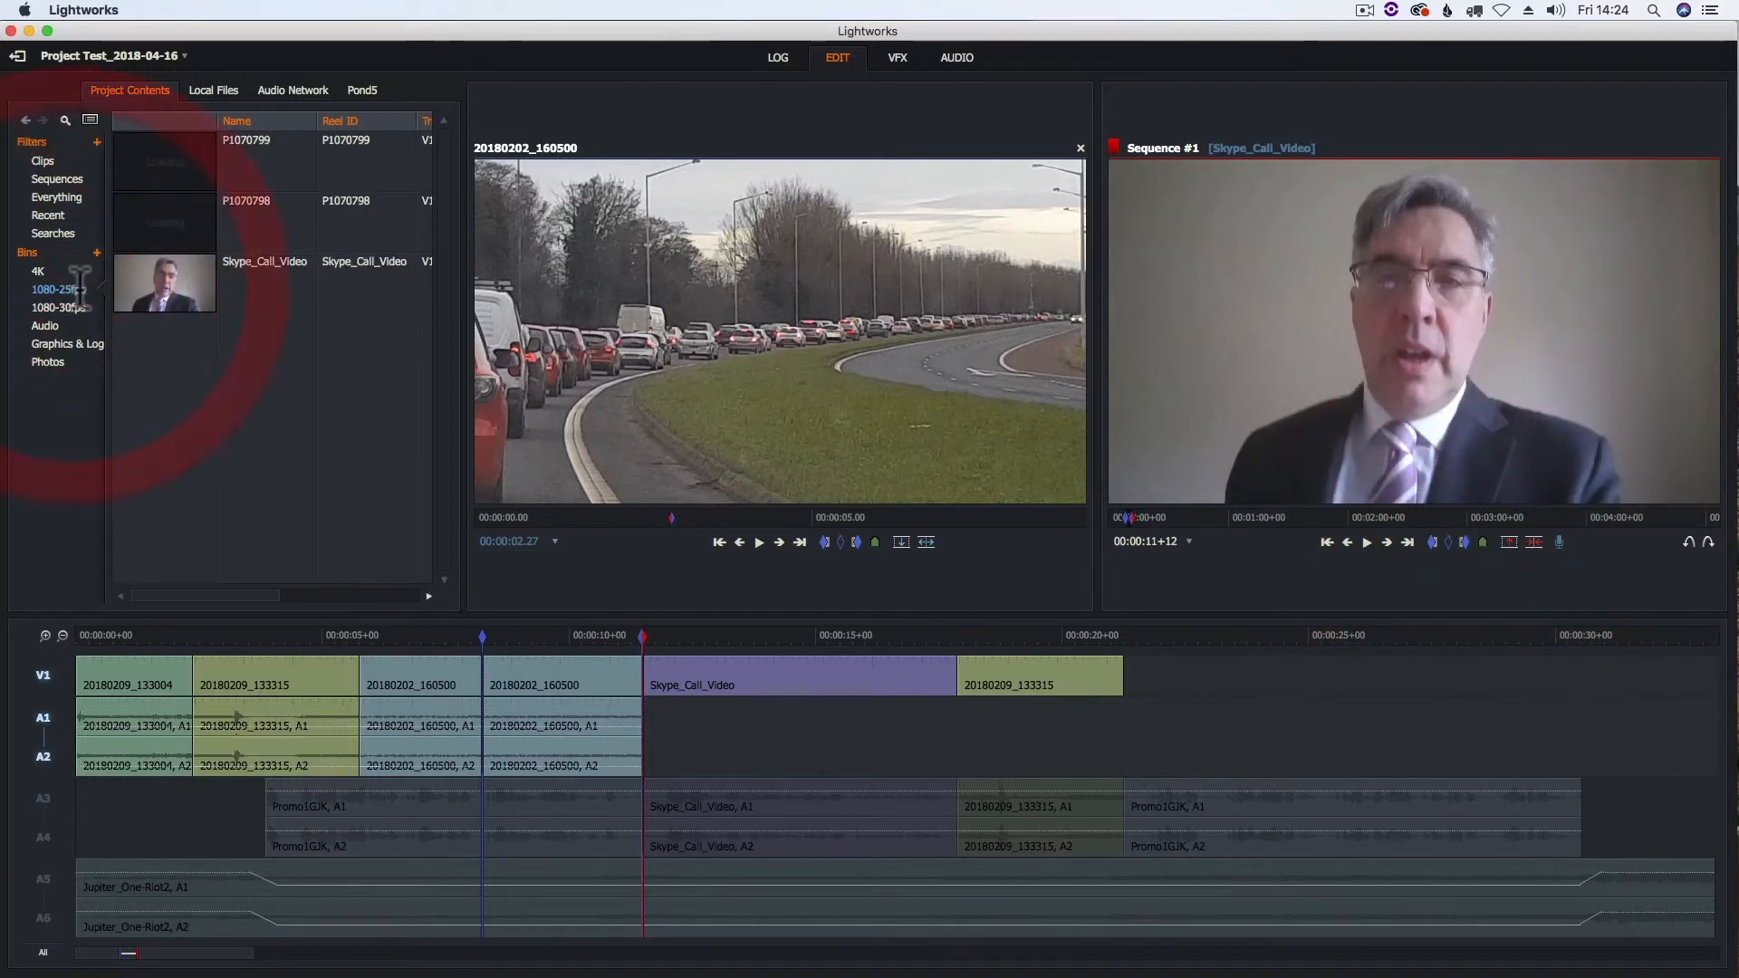
pyautogui.click(159, 216)
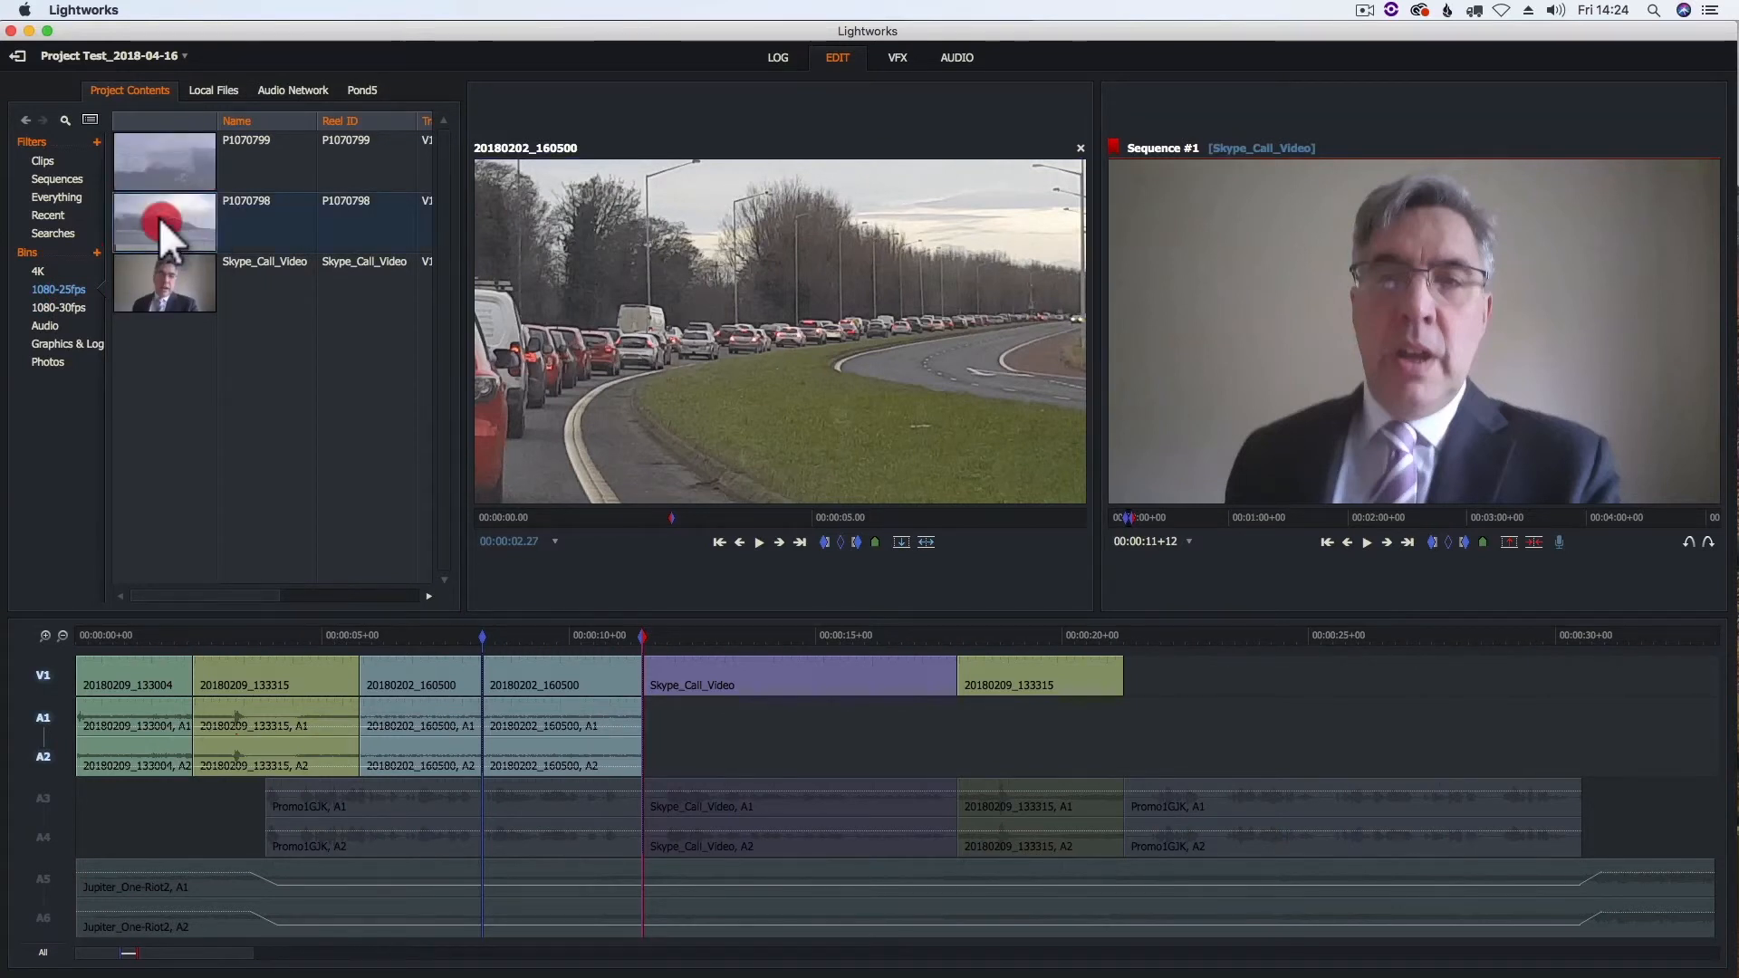
pyautogui.moveTo(598, 524); pyautogui.dragTo(796, 531)
pyautogui.moveTo(936, 533); pyautogui.dragTo(972, 534)
pyautogui.moveTo(621, 524); pyautogui.dragTo(628, 526)
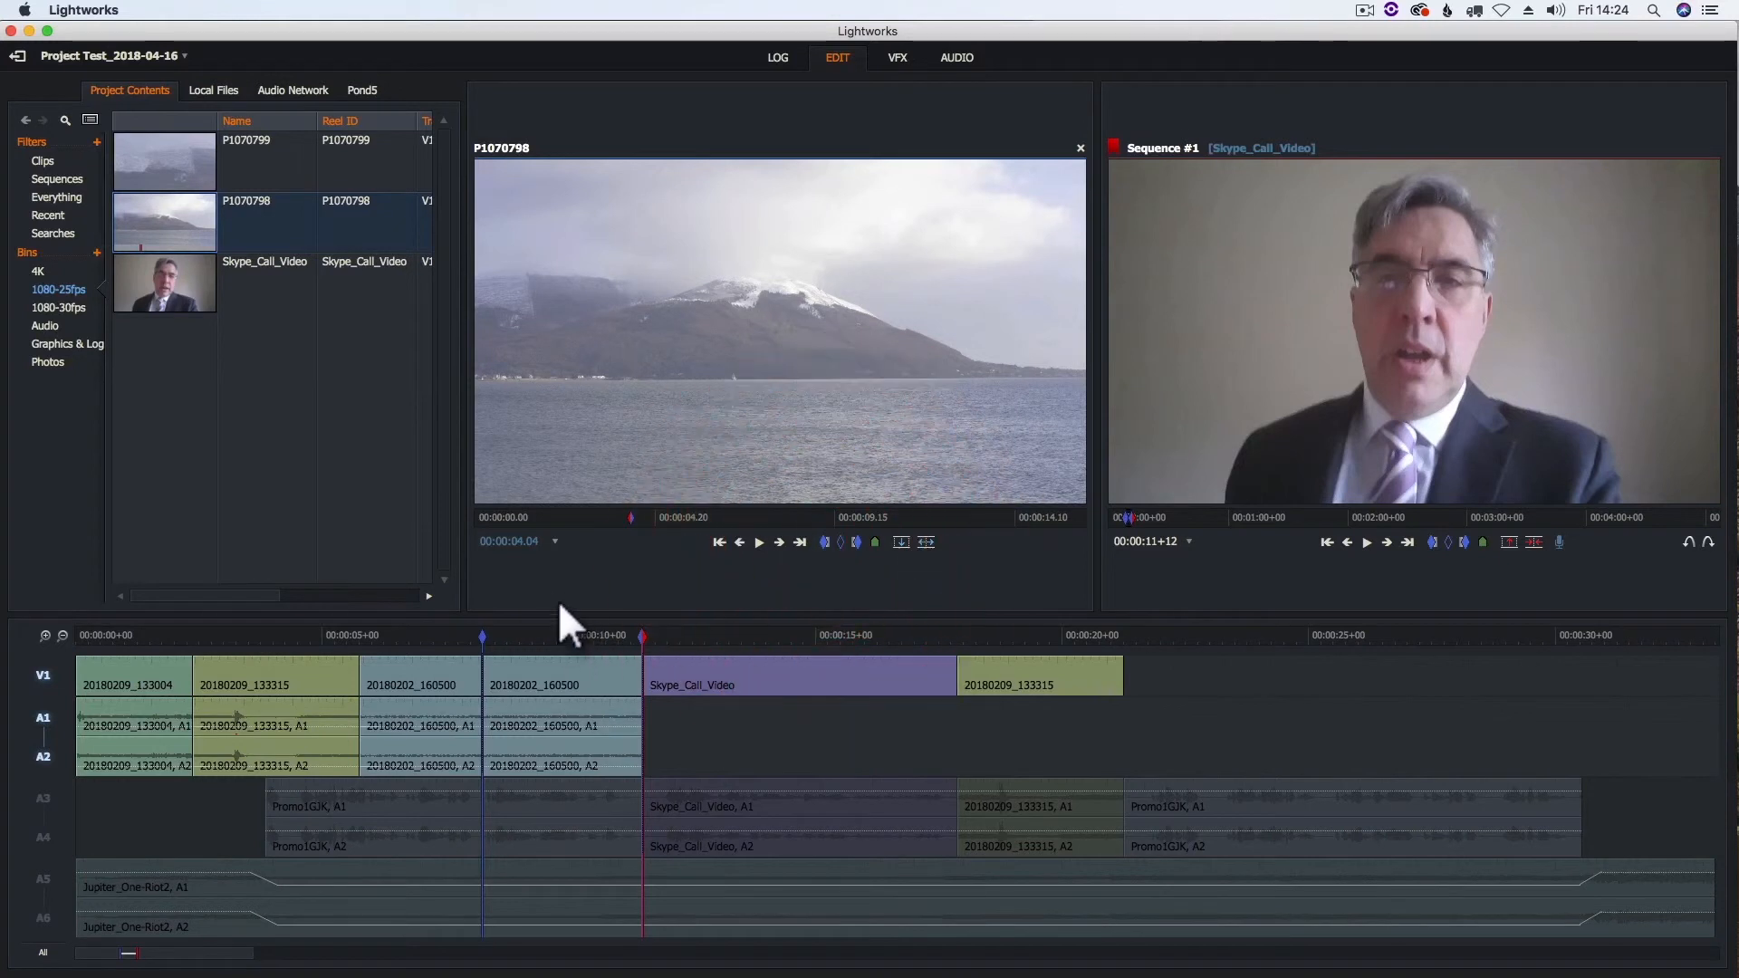
pyautogui.click(901, 542)
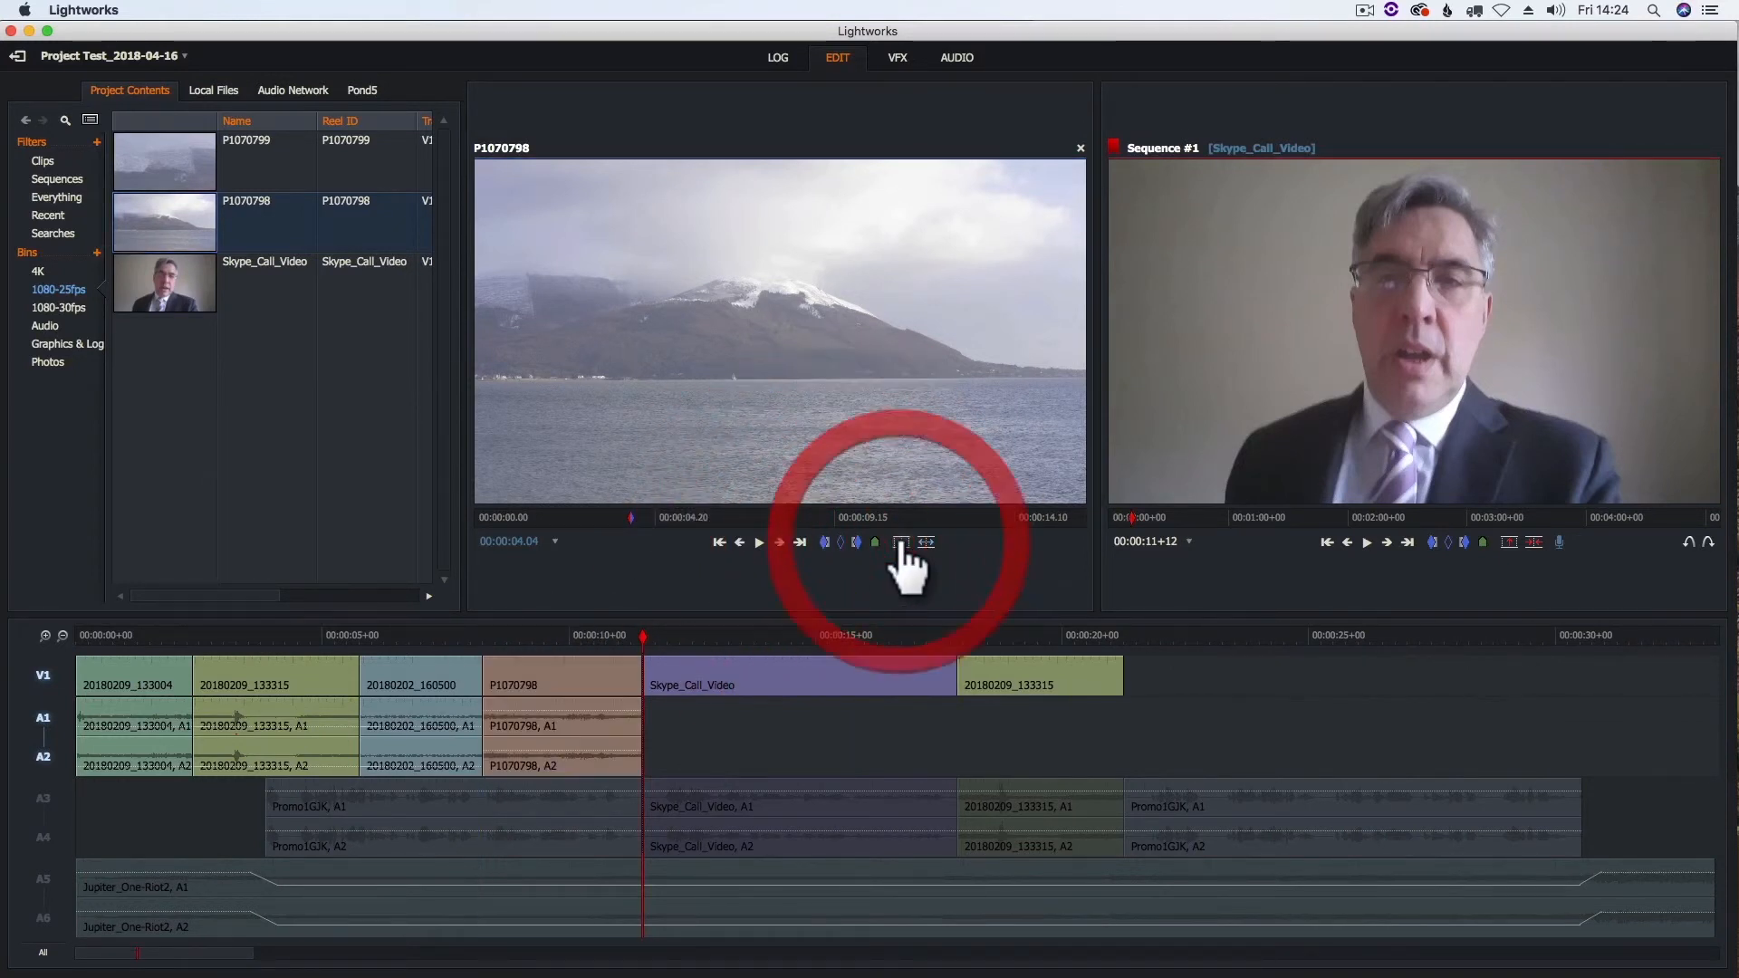
# - Lower the audio level of clip P1070798 on tracks A1 and A2 in the audio view, and return to editing
pyautogui.click(536, 635)
pyautogui.click(955, 59)
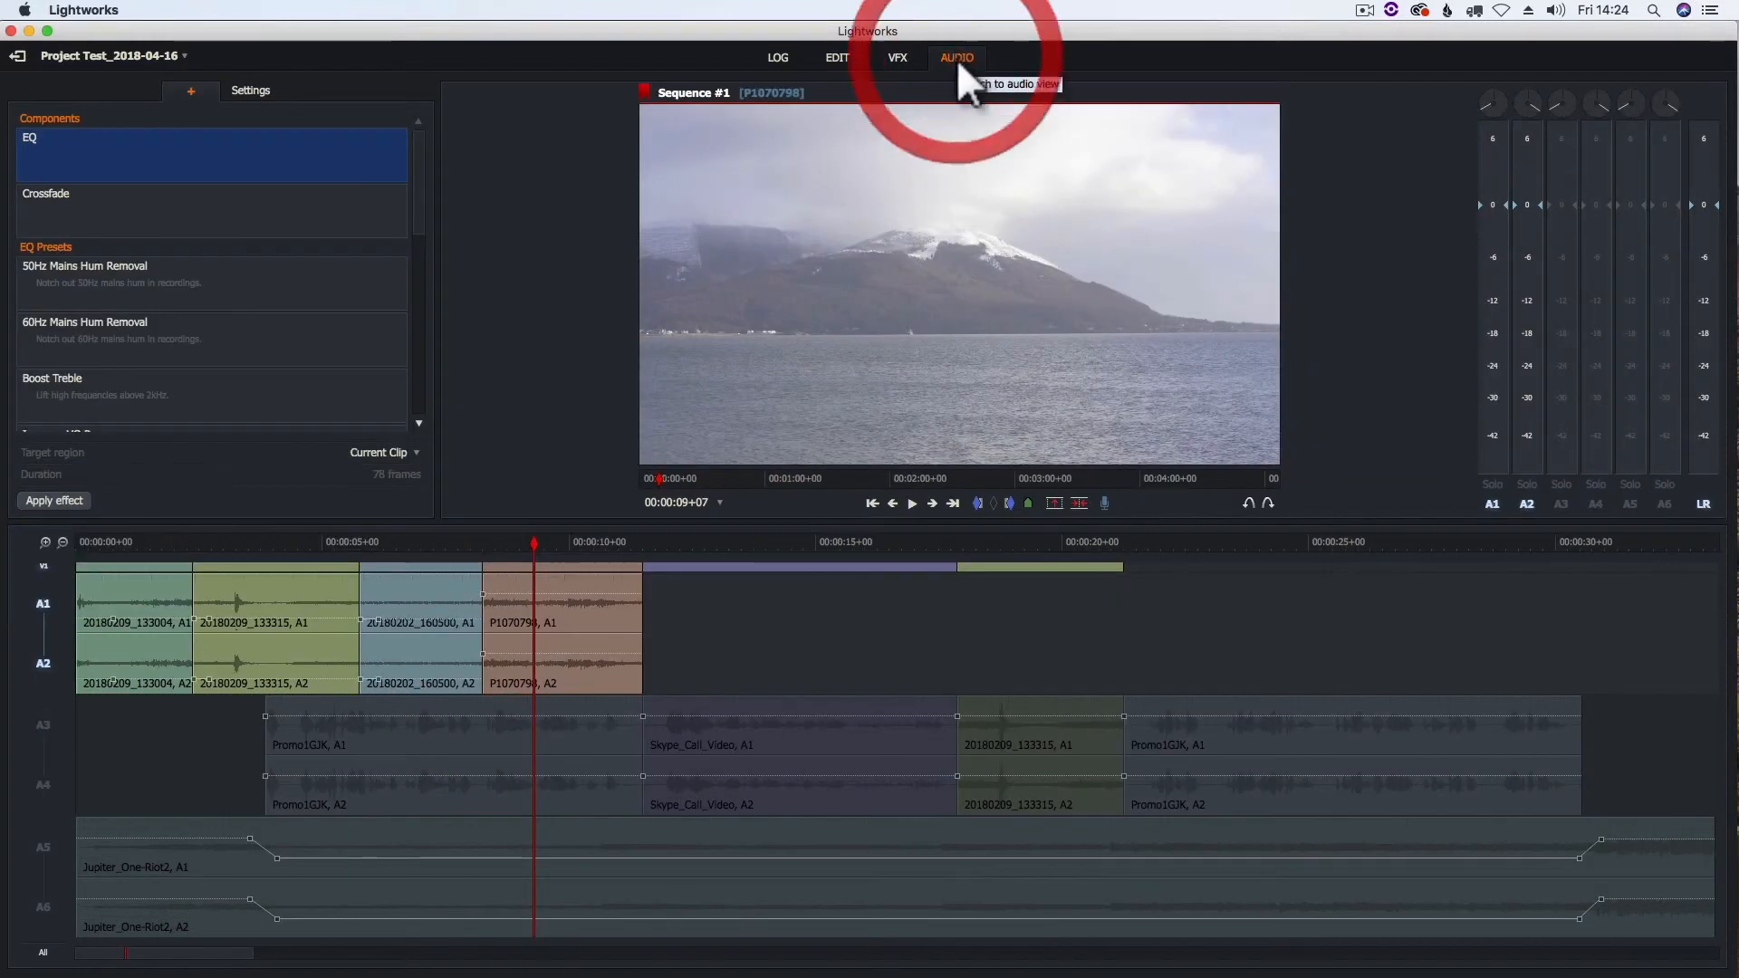
pyautogui.moveTo(521, 604); pyautogui.dragTo(516, 618)
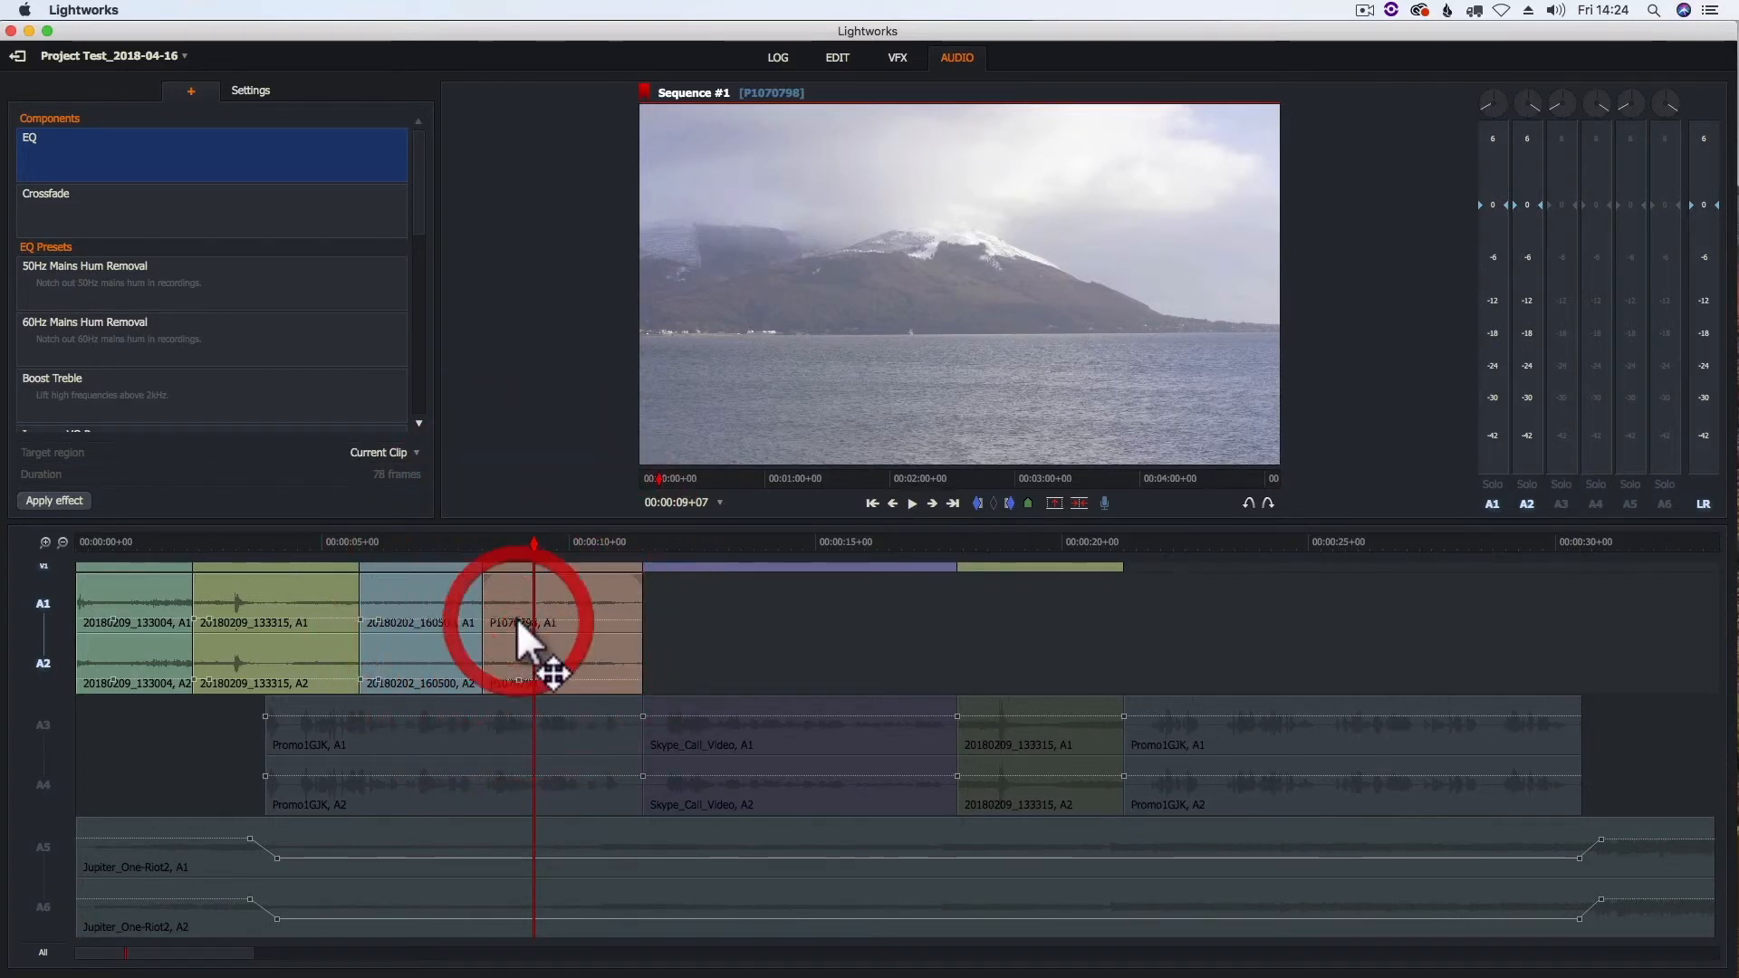
pyautogui.click(836, 58)
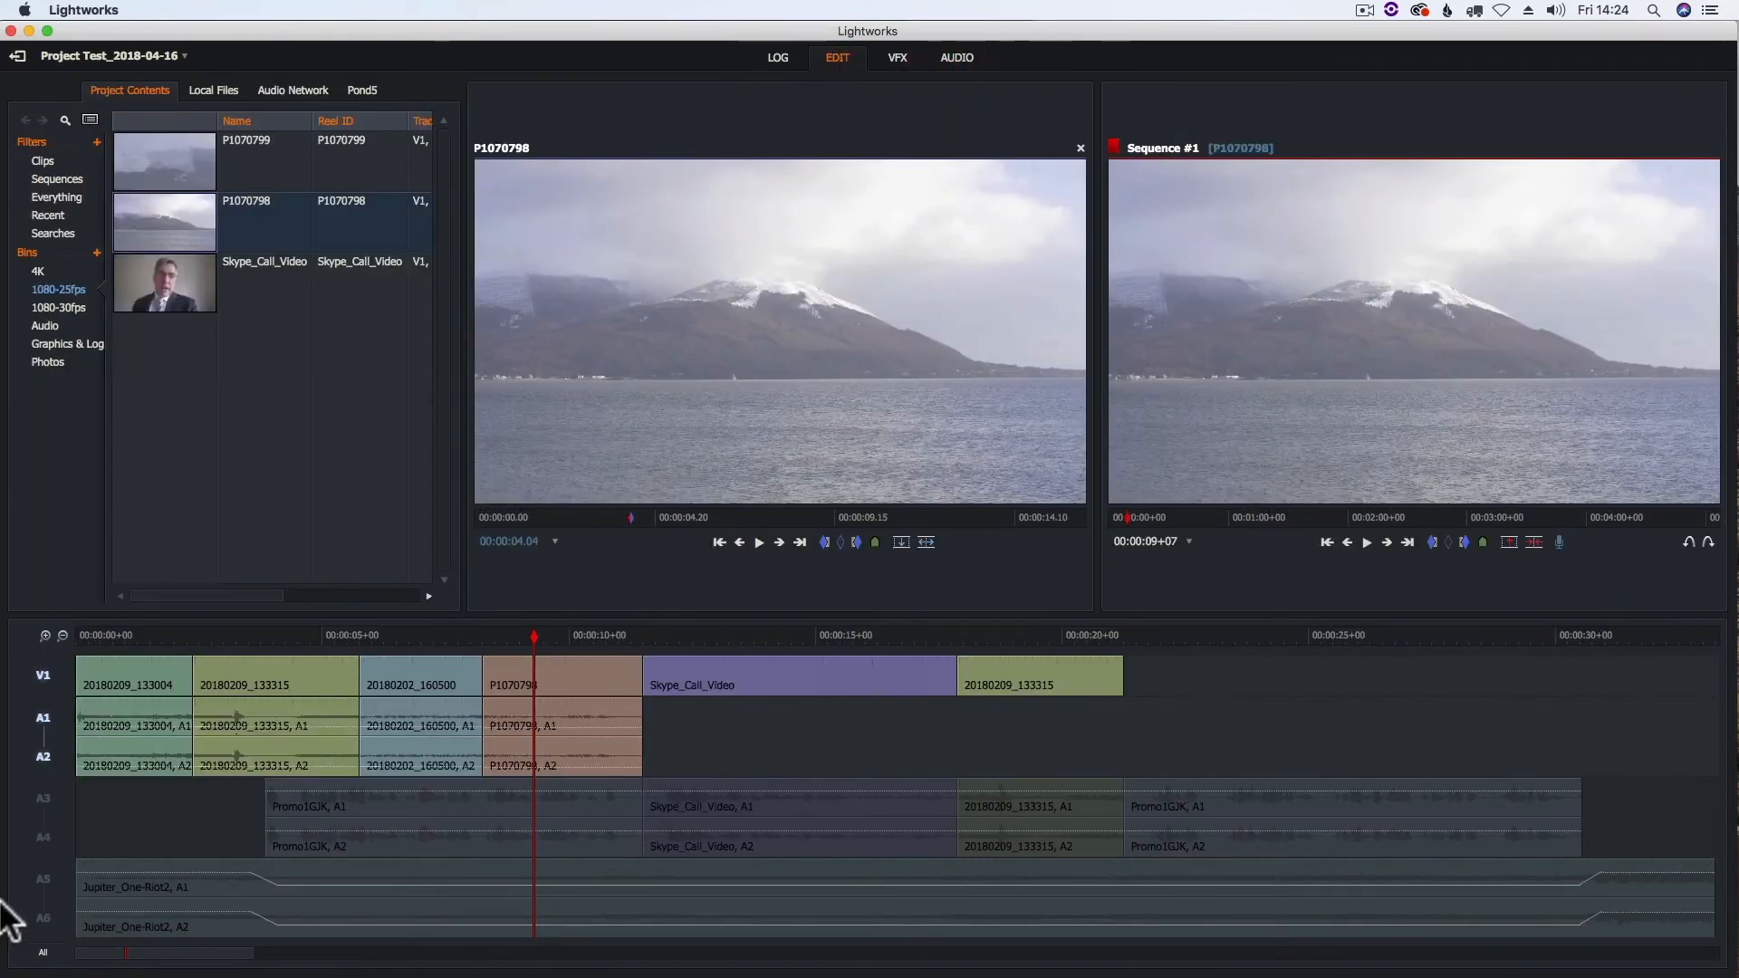
# - Enable audio tracks A3 to A6 and play the sequence from 00:00:06+19 to check the replaced clip and the audio mix
pyautogui.click(46, 804)
pyautogui.click(50, 895)
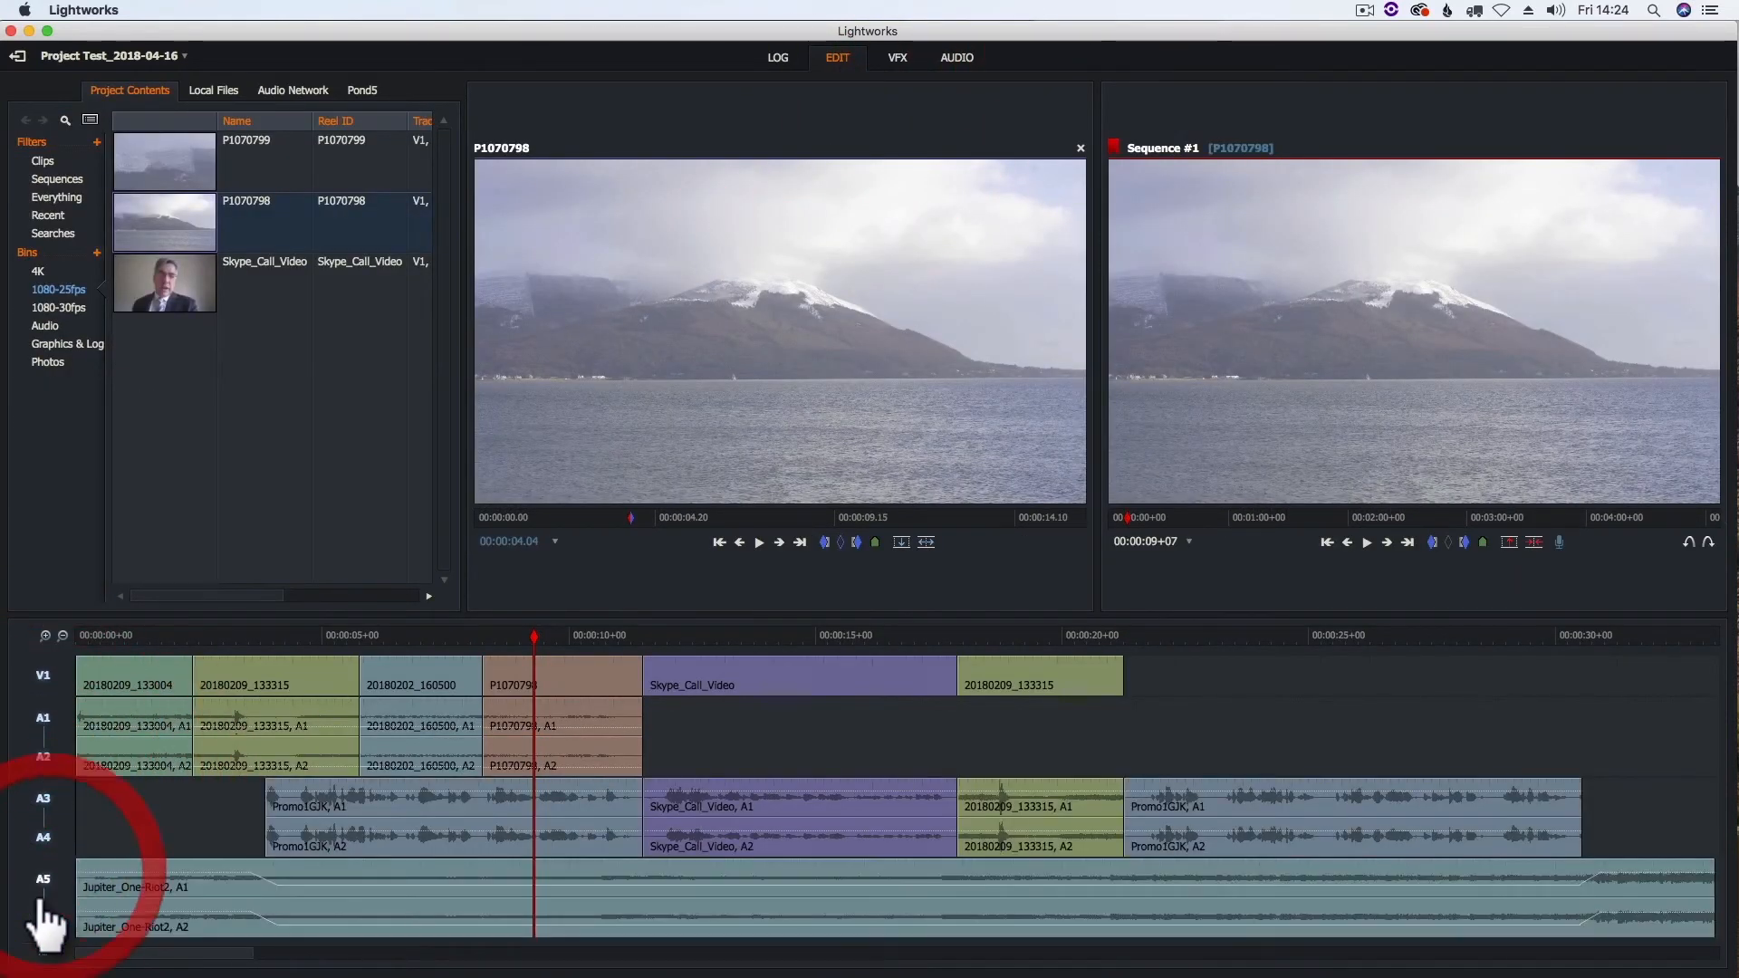
pyautogui.click(411, 634)
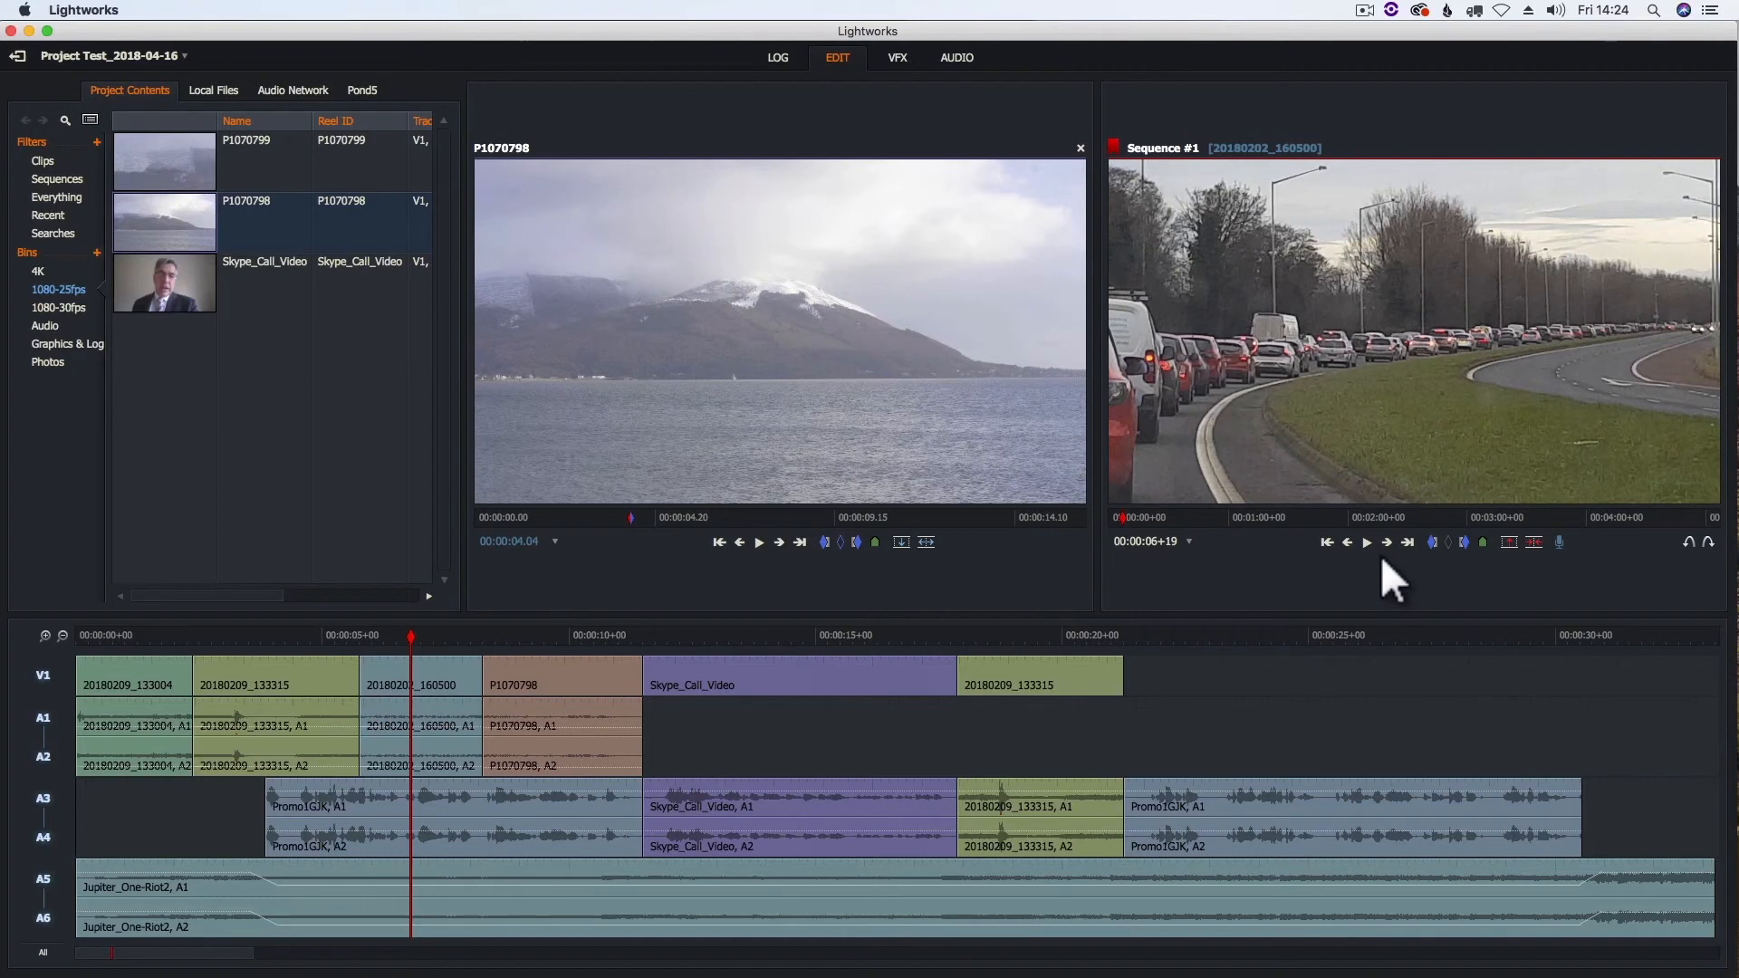
pyautogui.click(1366, 542)
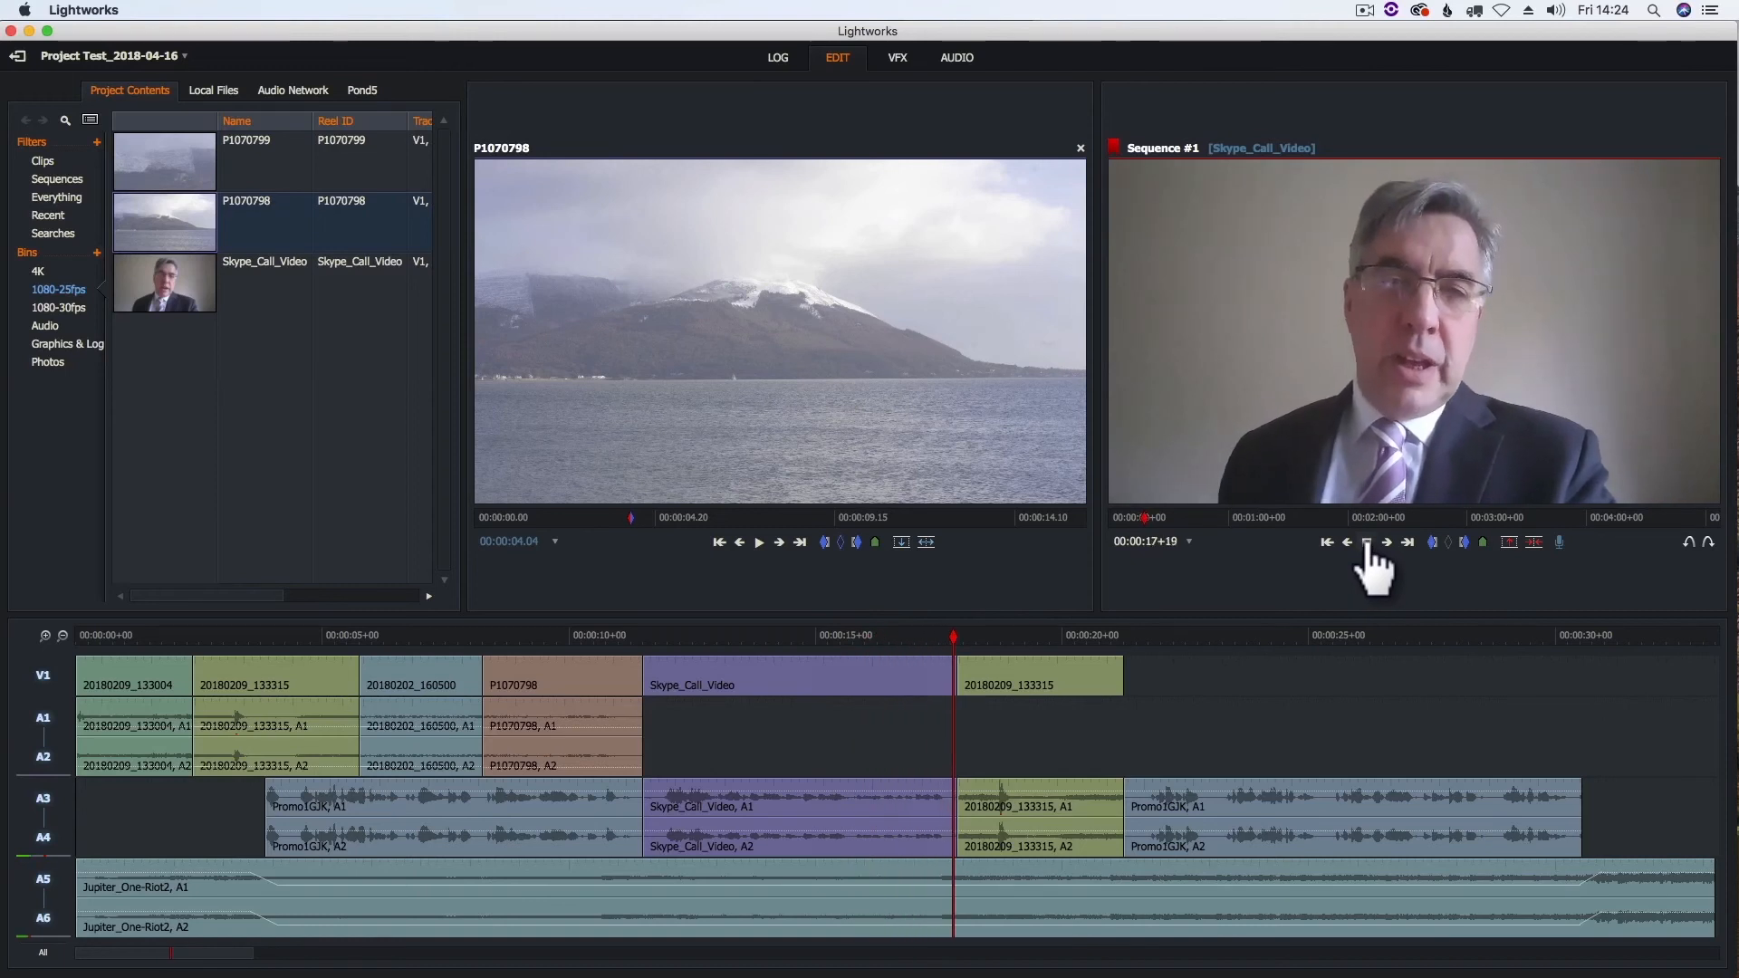
pyautogui.click(1366, 541)
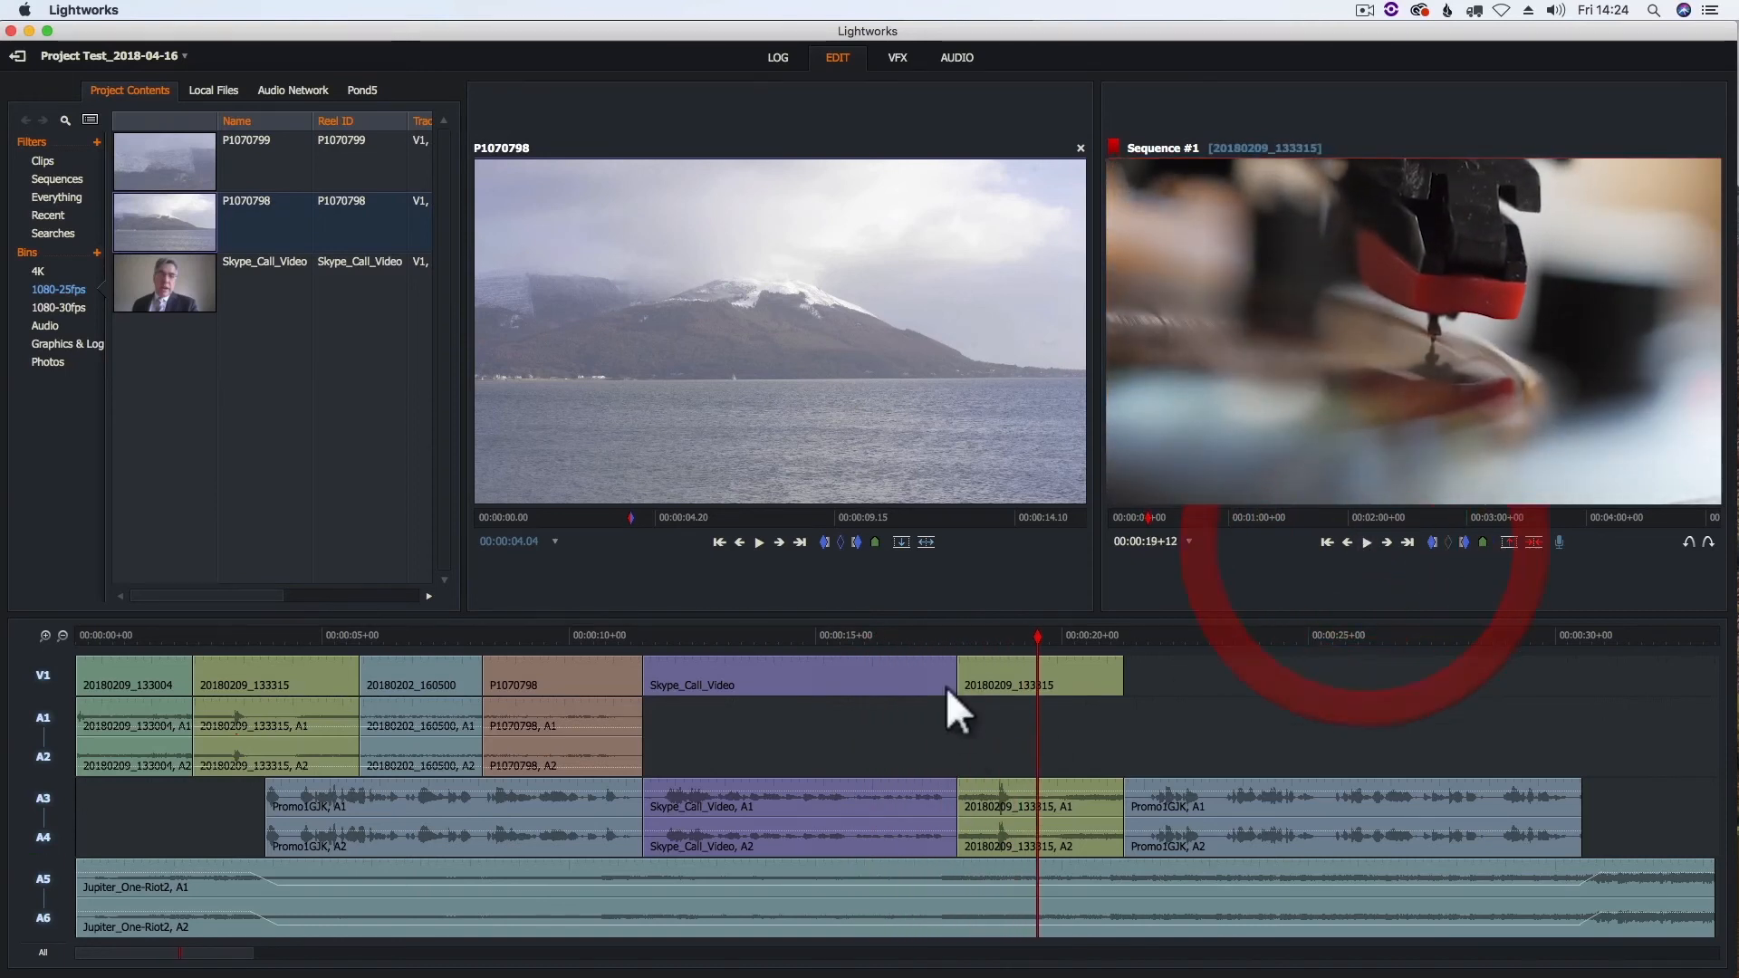
# - Cue the sequence at 00:00:18+22, within the last video clip 20180209_133315
pyautogui.click(239, 634)
pyautogui.click(1009, 636)
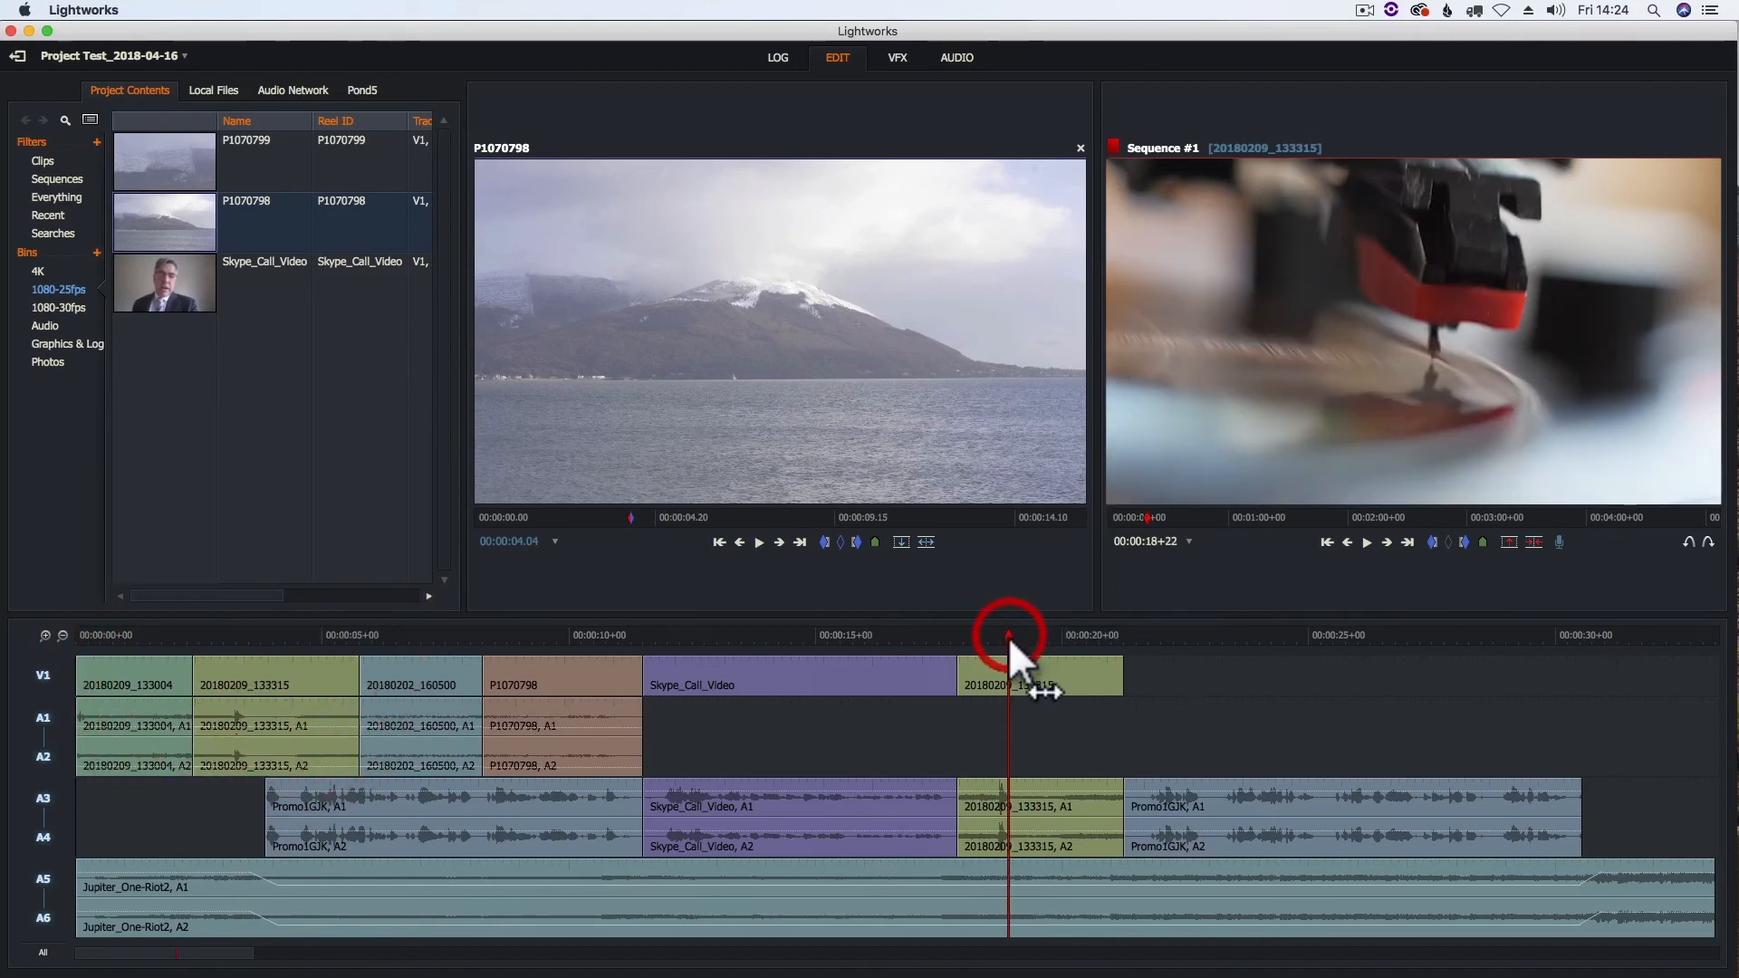